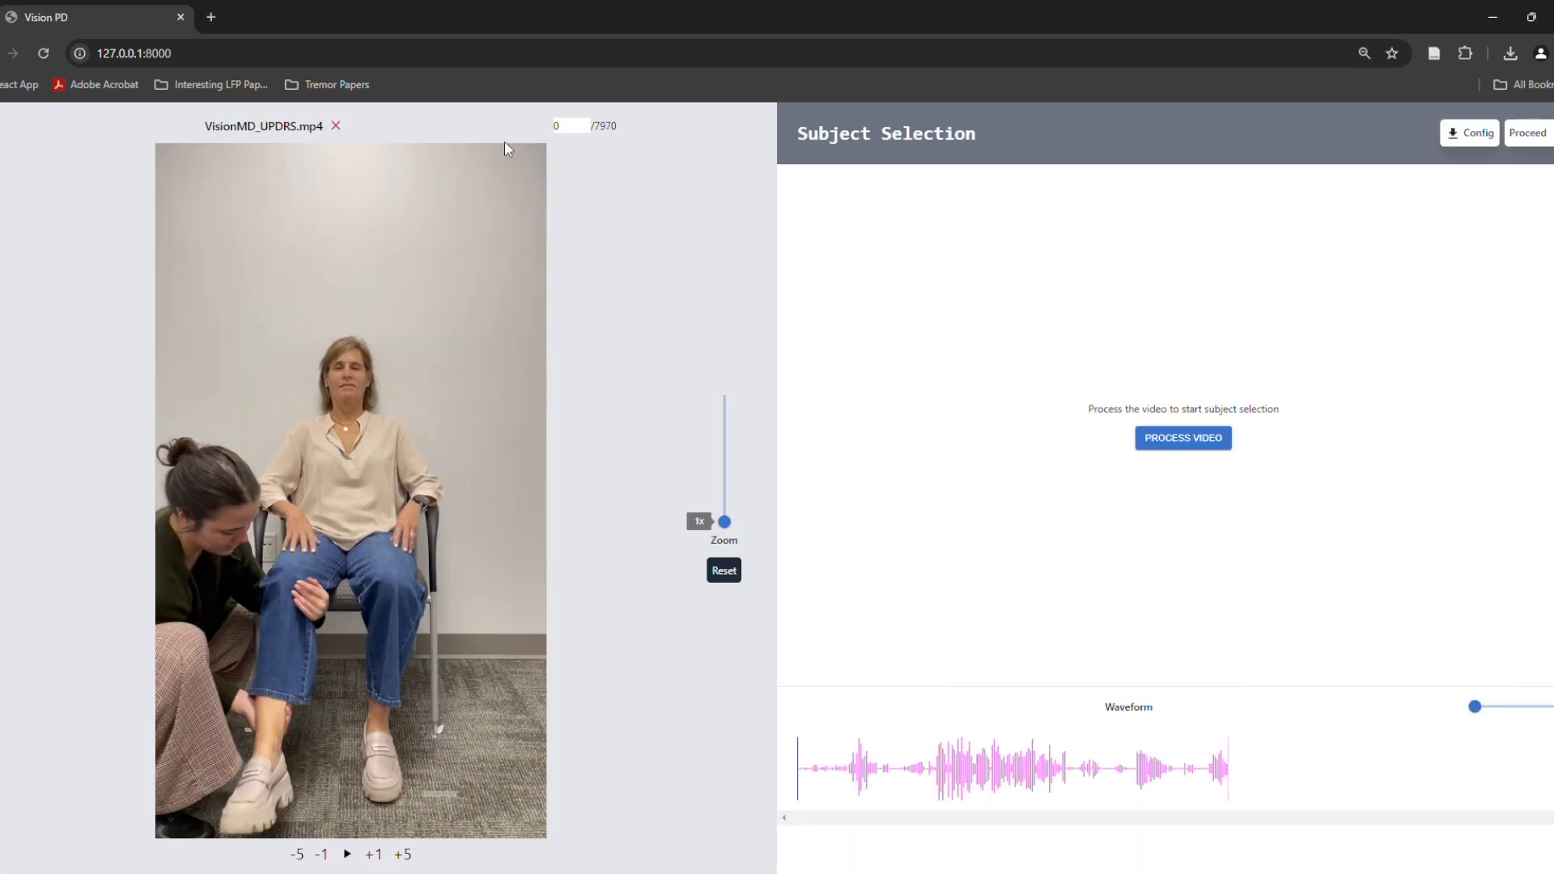
Play the video briefly and pause it, and try zooming the picture to 1.5x and back to 1x
left_click(347, 855)
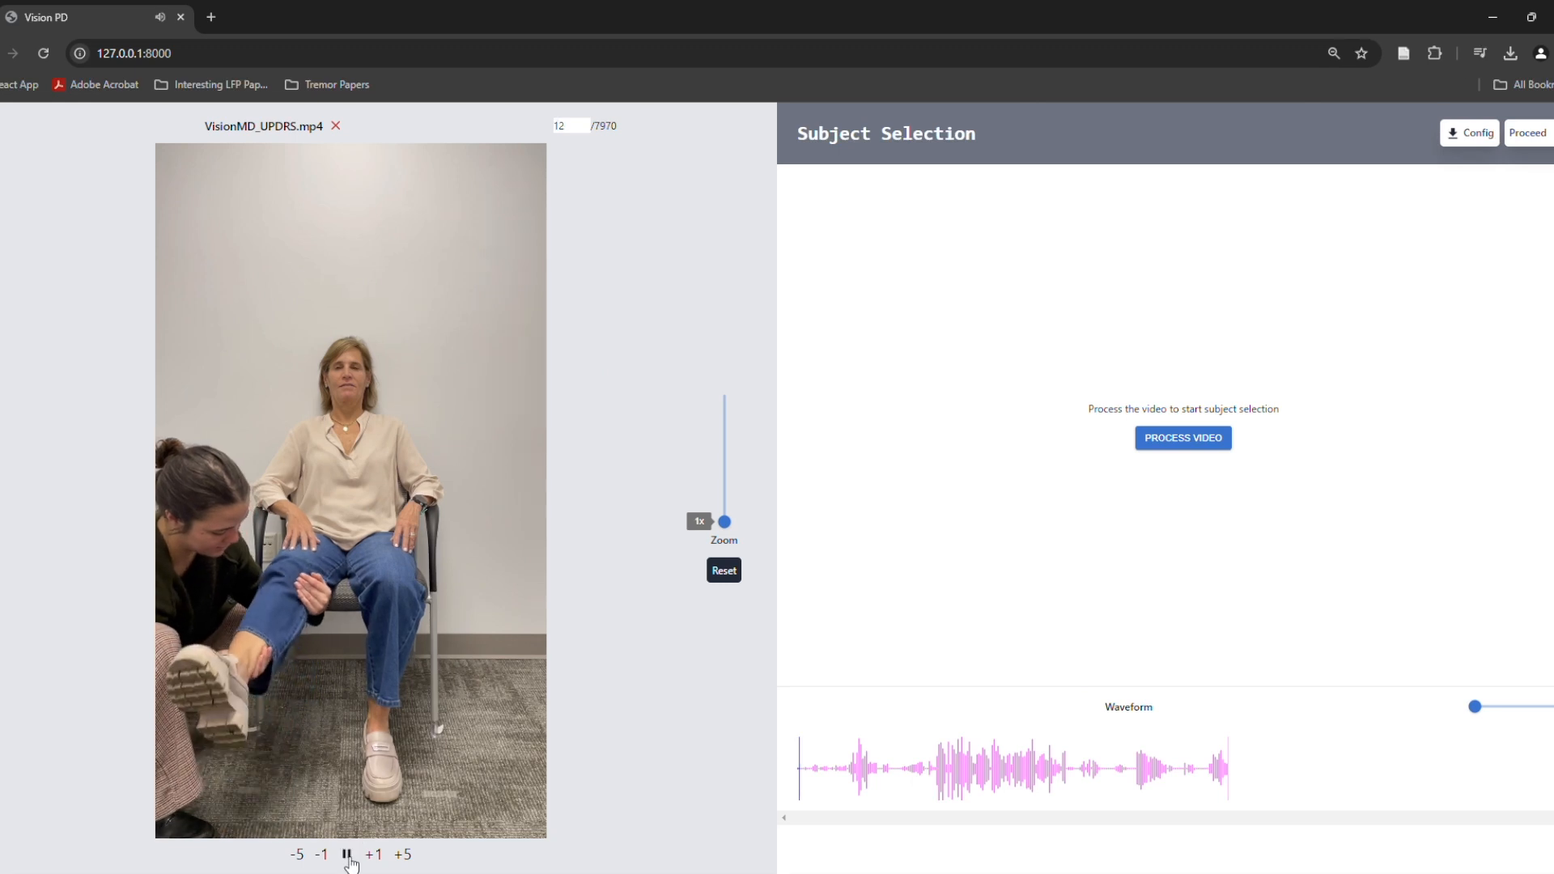
left_click(349, 858)
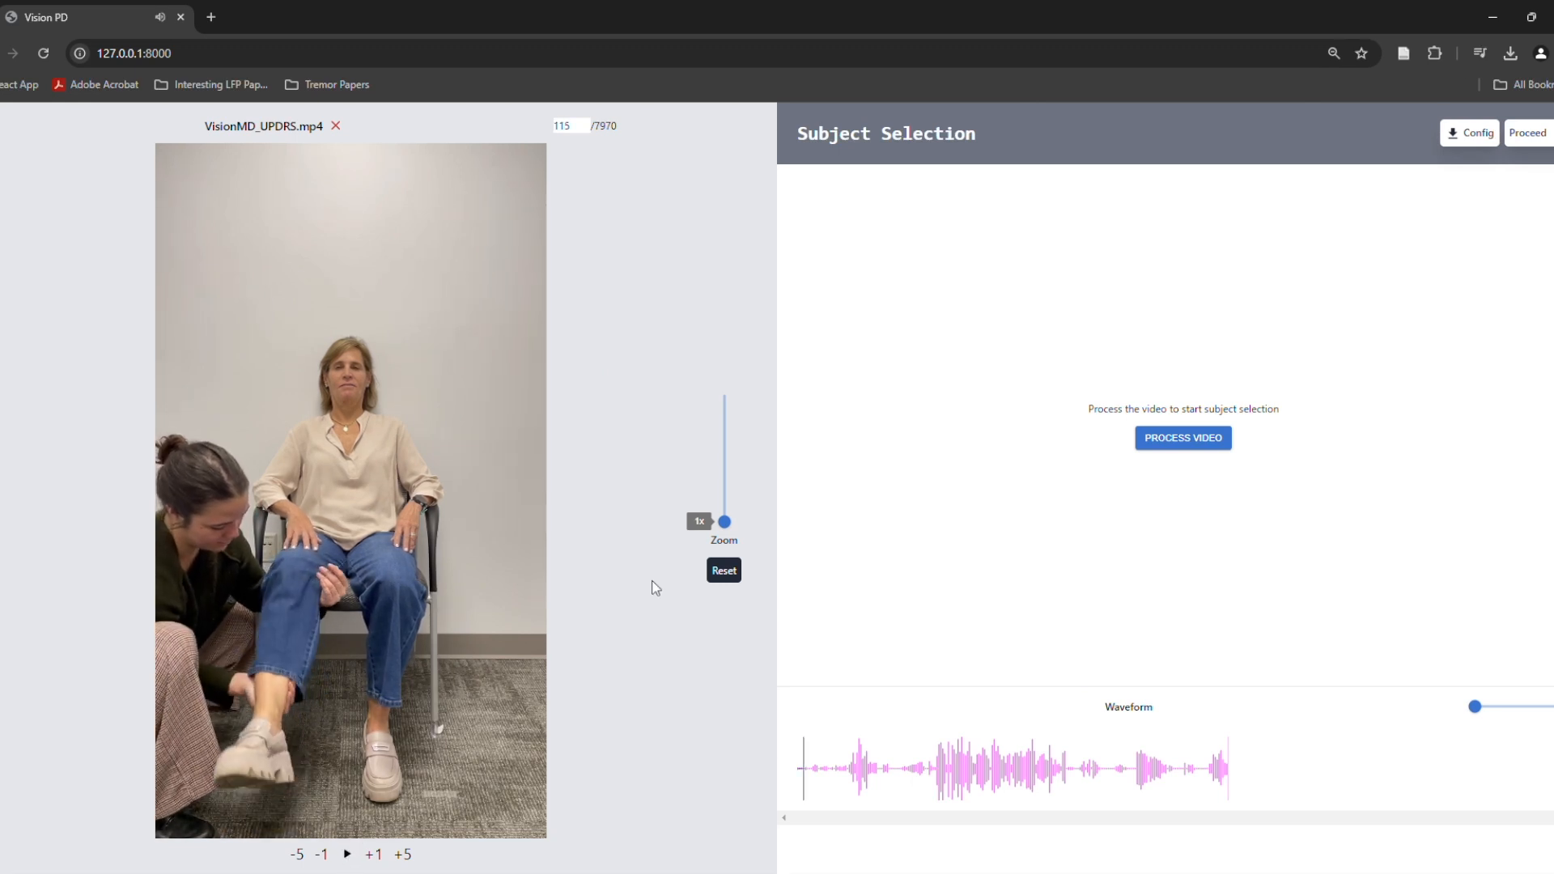
mouse_move(725, 522)
left_mouse_down()
mouse_move(725, 478)
mouse_move(725, 531)
left_mouse_up()
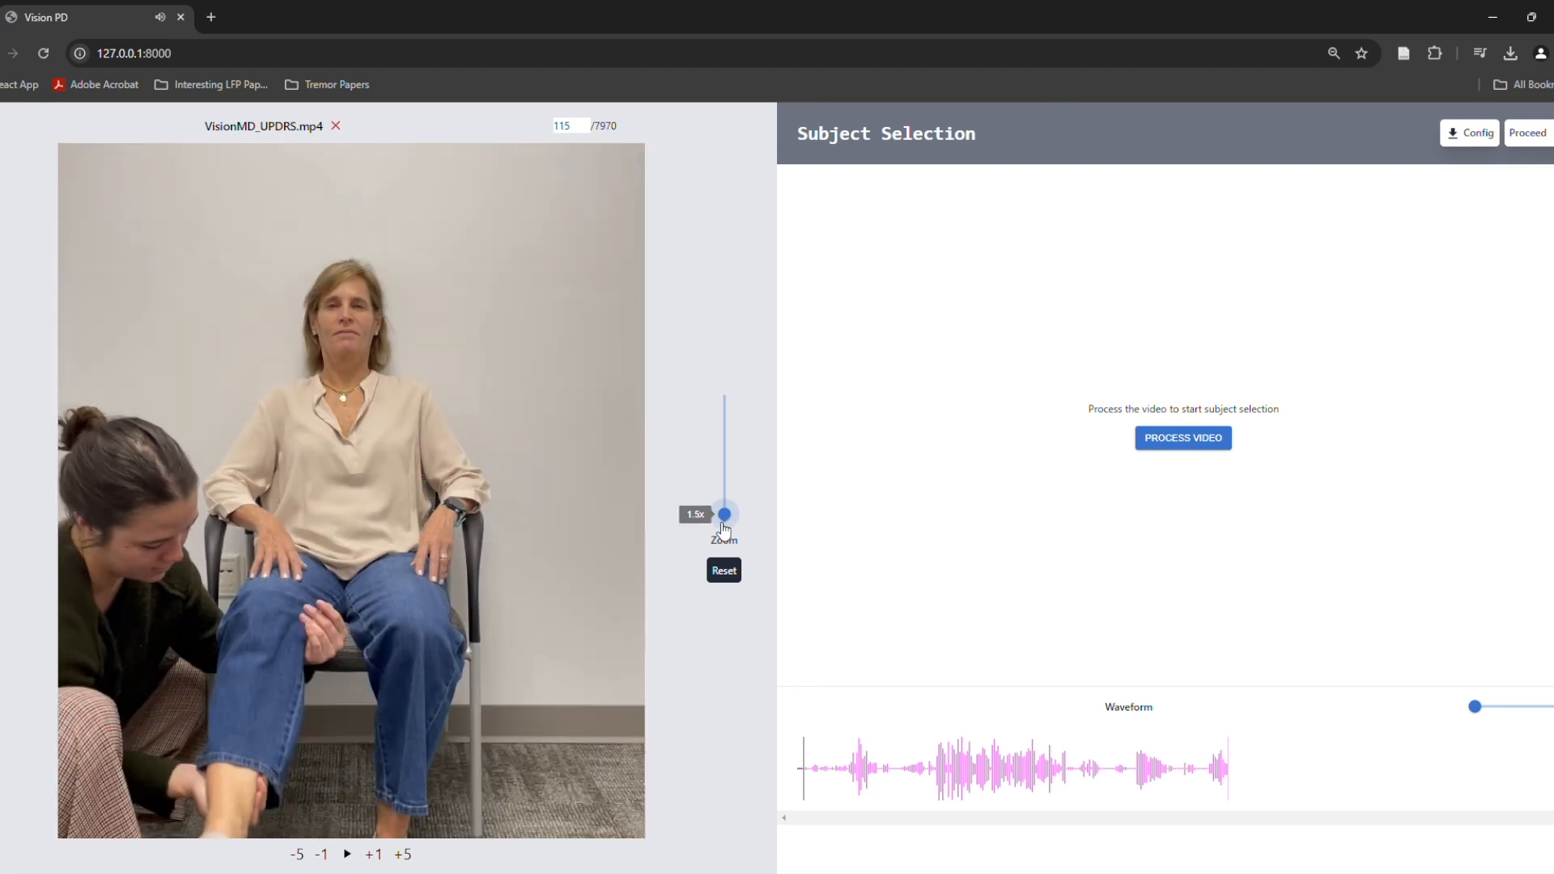
left_click(725, 528)
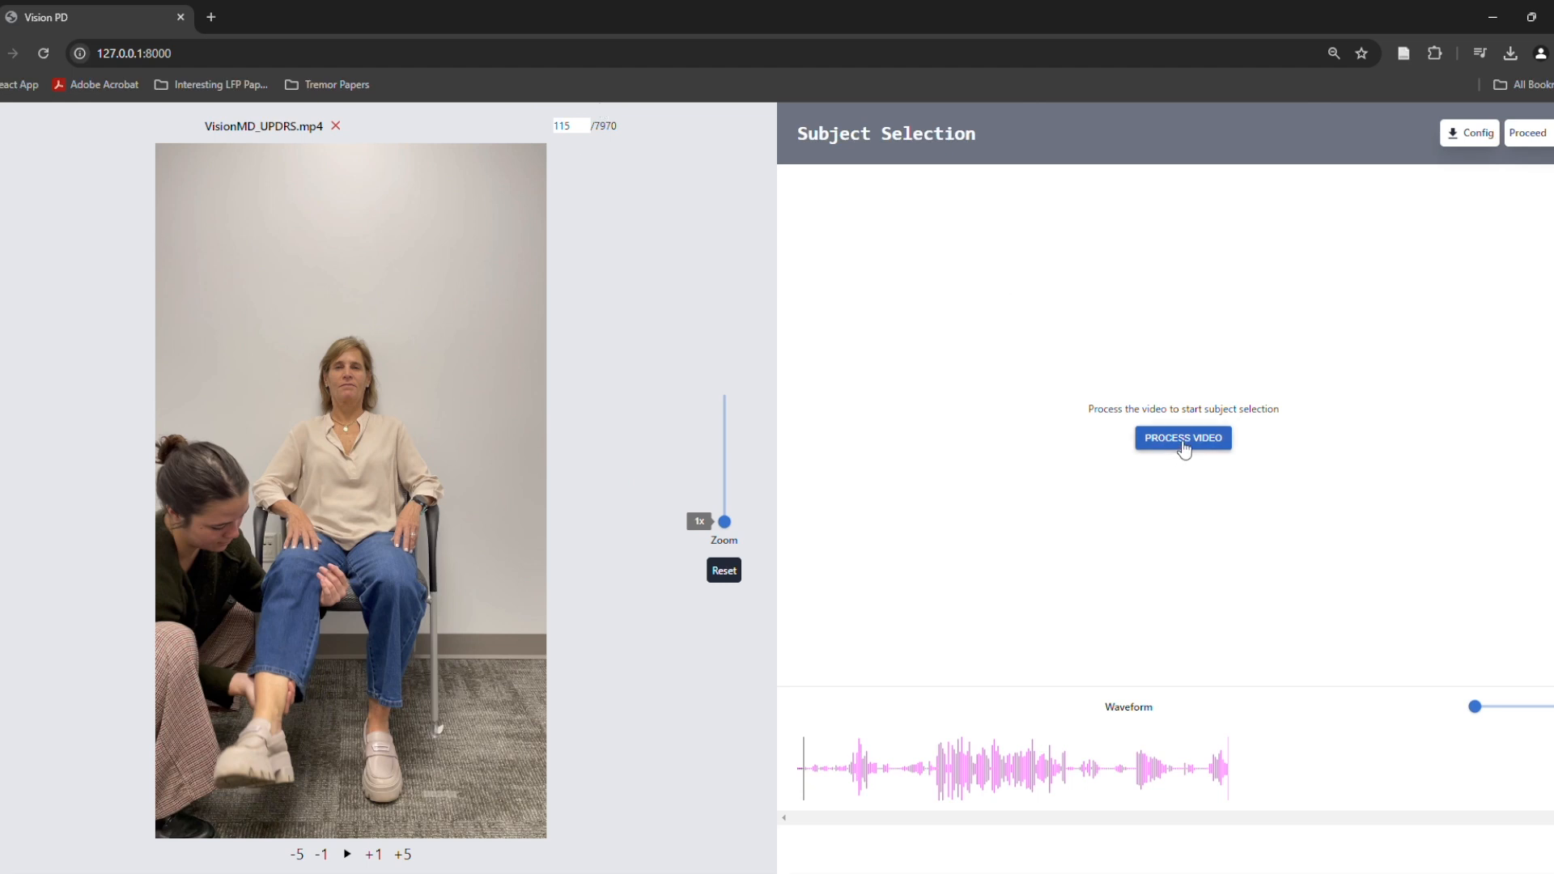
Jump to several points along the recording's waveform, ending near the beginning
left_click(971, 795)
left_click(1065, 771)
left_click(1163, 772)
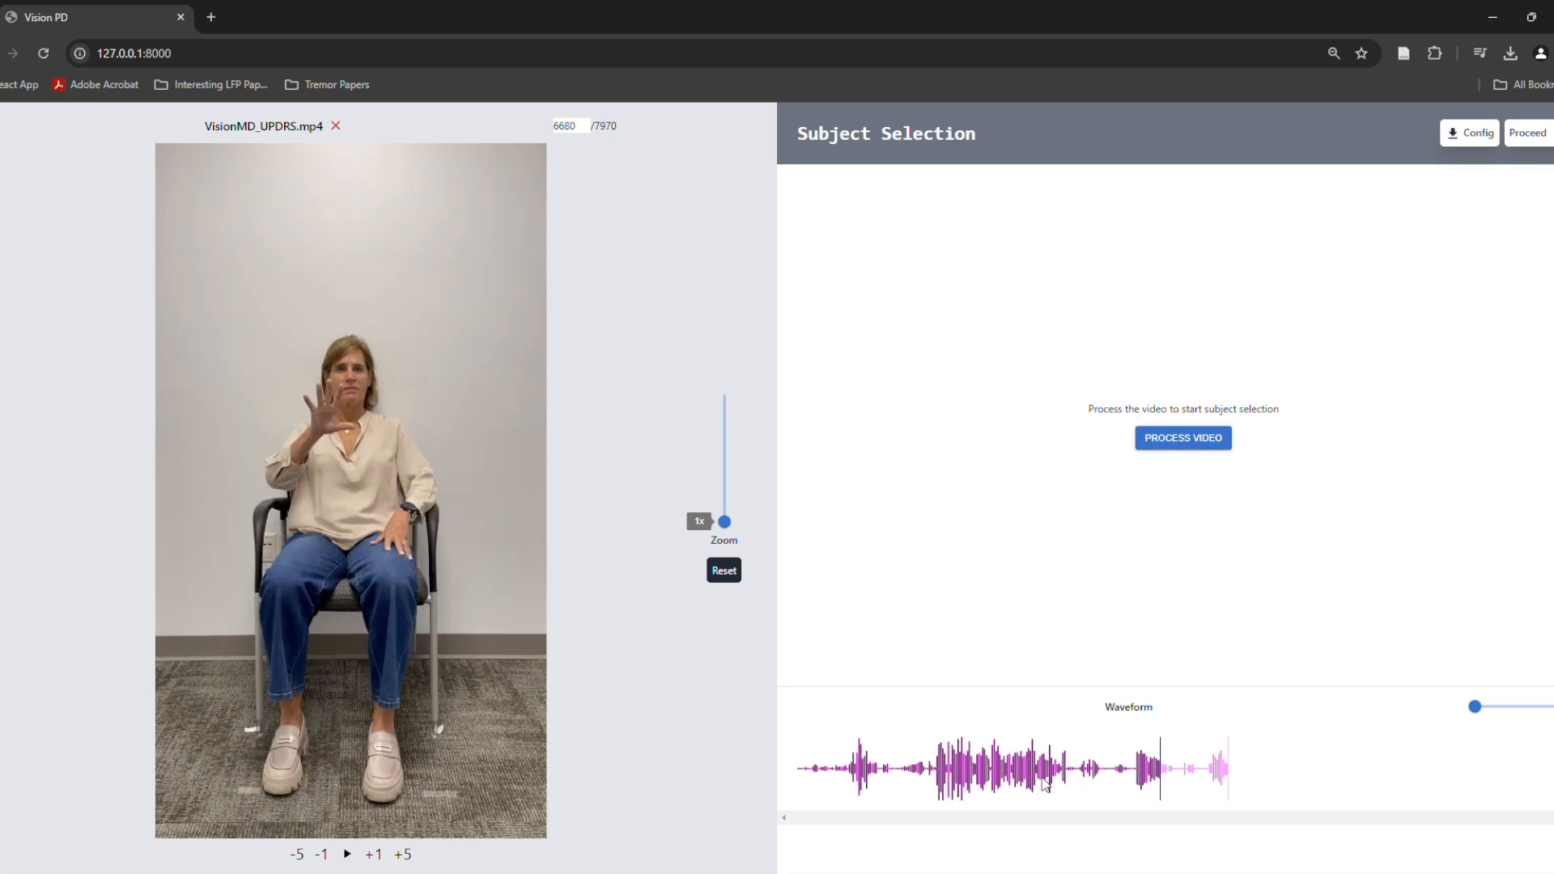
left_click(1040, 778)
left_click(820, 773)
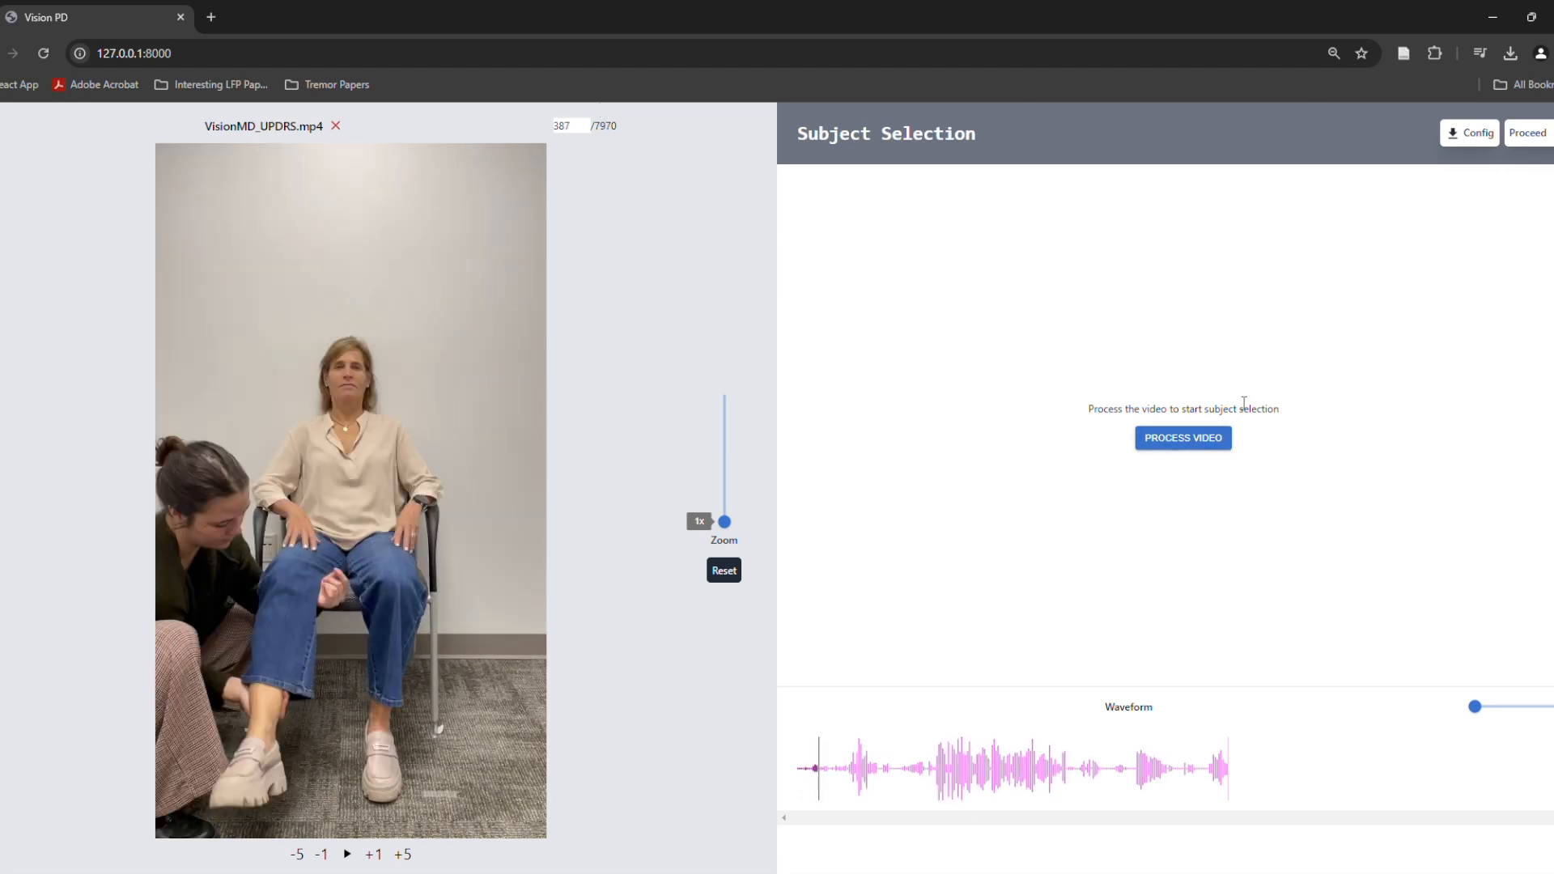
Process the video using the bounding-box JSON file VisionMD_U…ect_data.json
left_click(1188, 440)
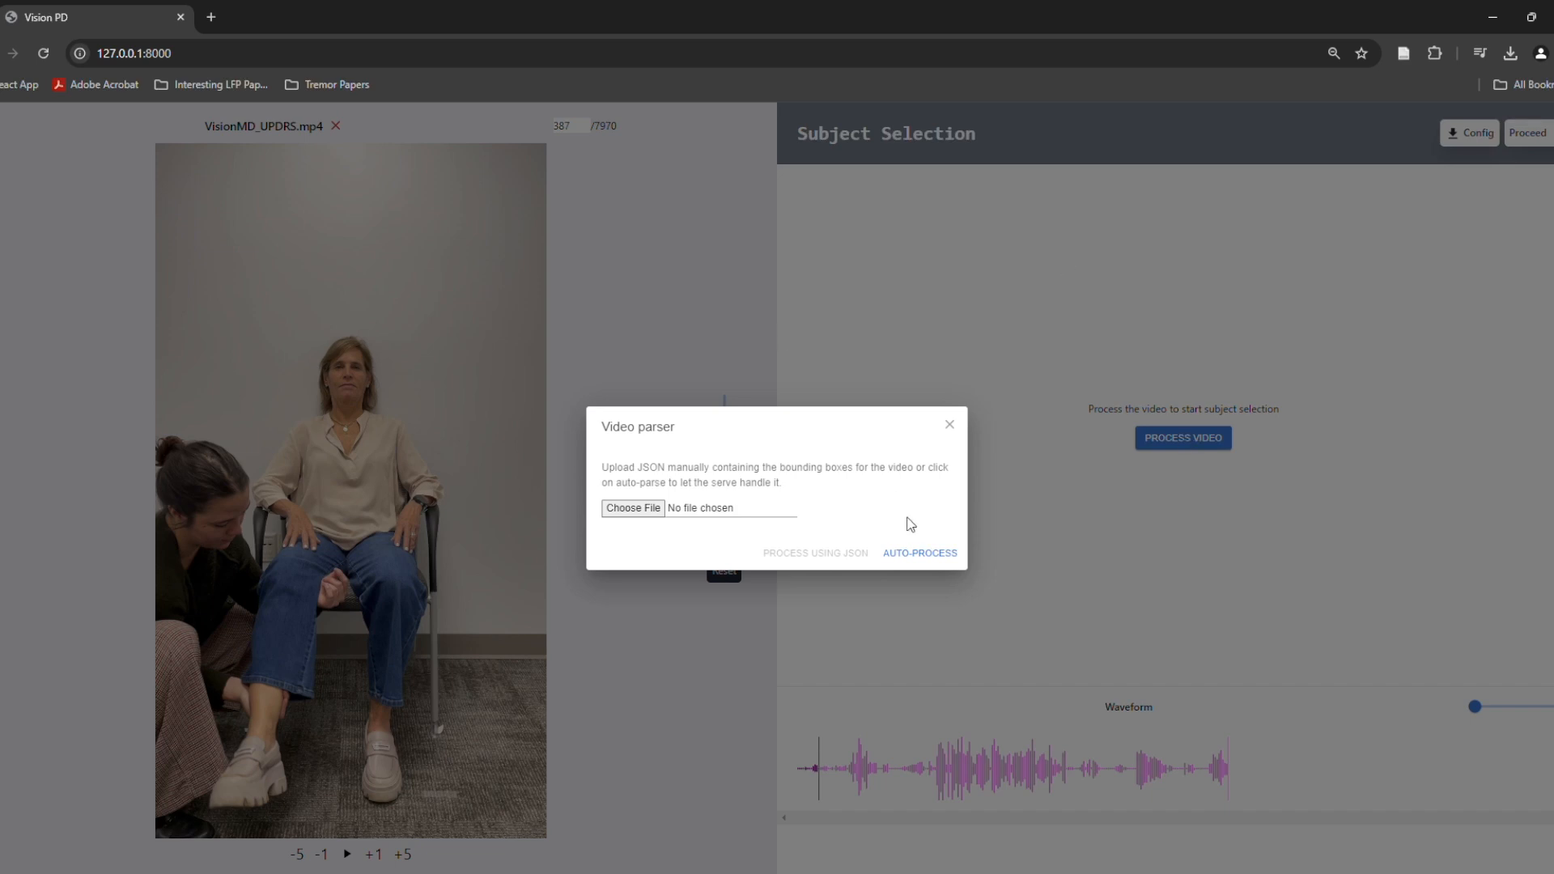
left_click(918, 556)
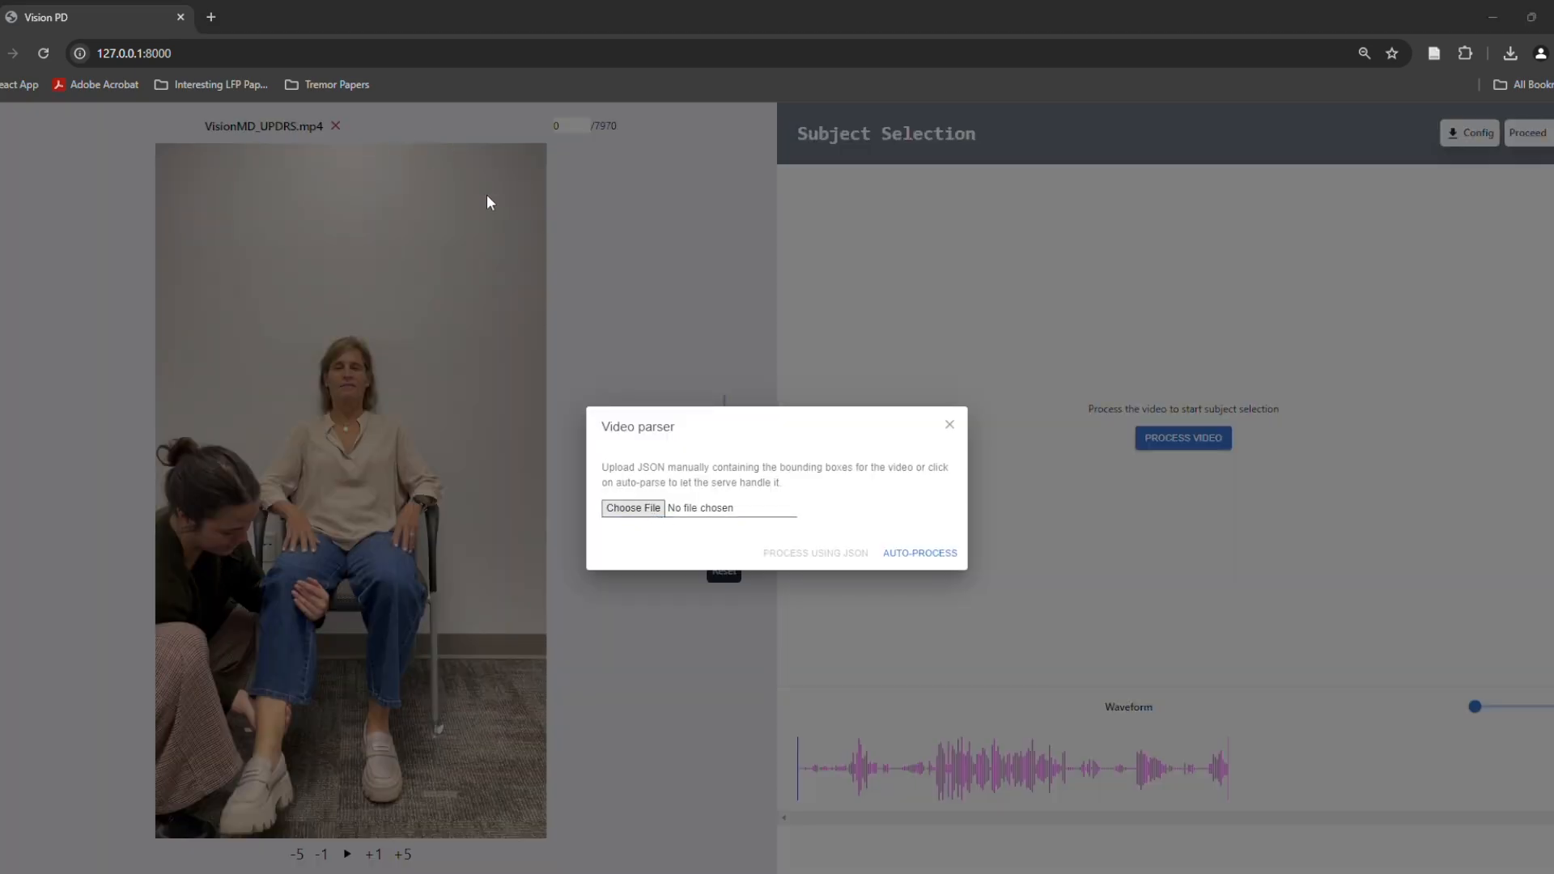
key("Return")
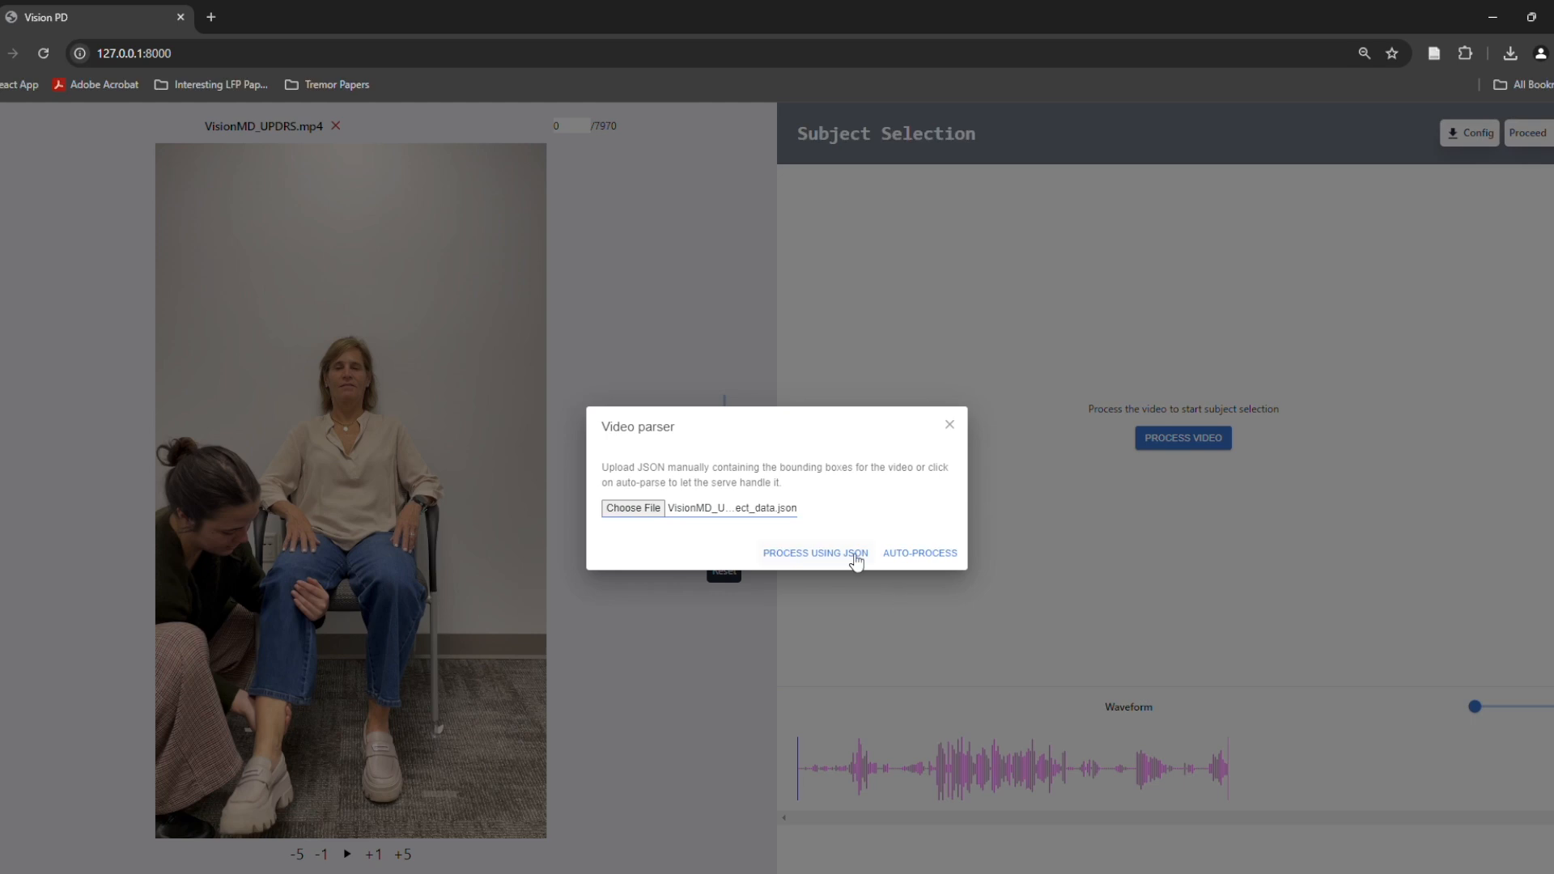
left_click(850, 554)
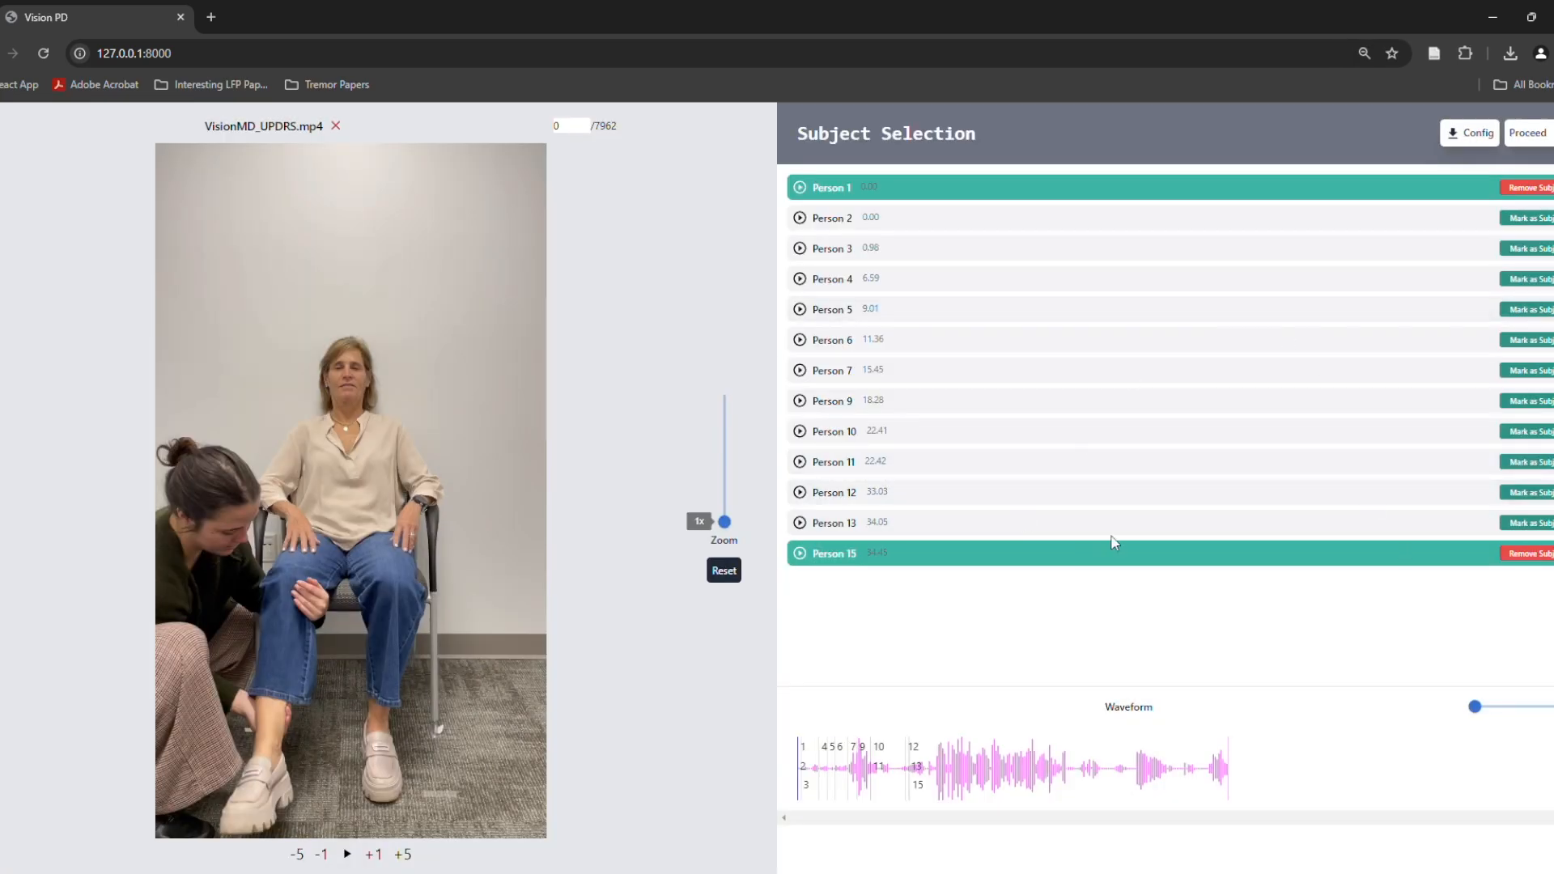
Remove the subject marks from Person 15 and Person 1, and mark Person 1 as a subject again
left_click(1516, 555)
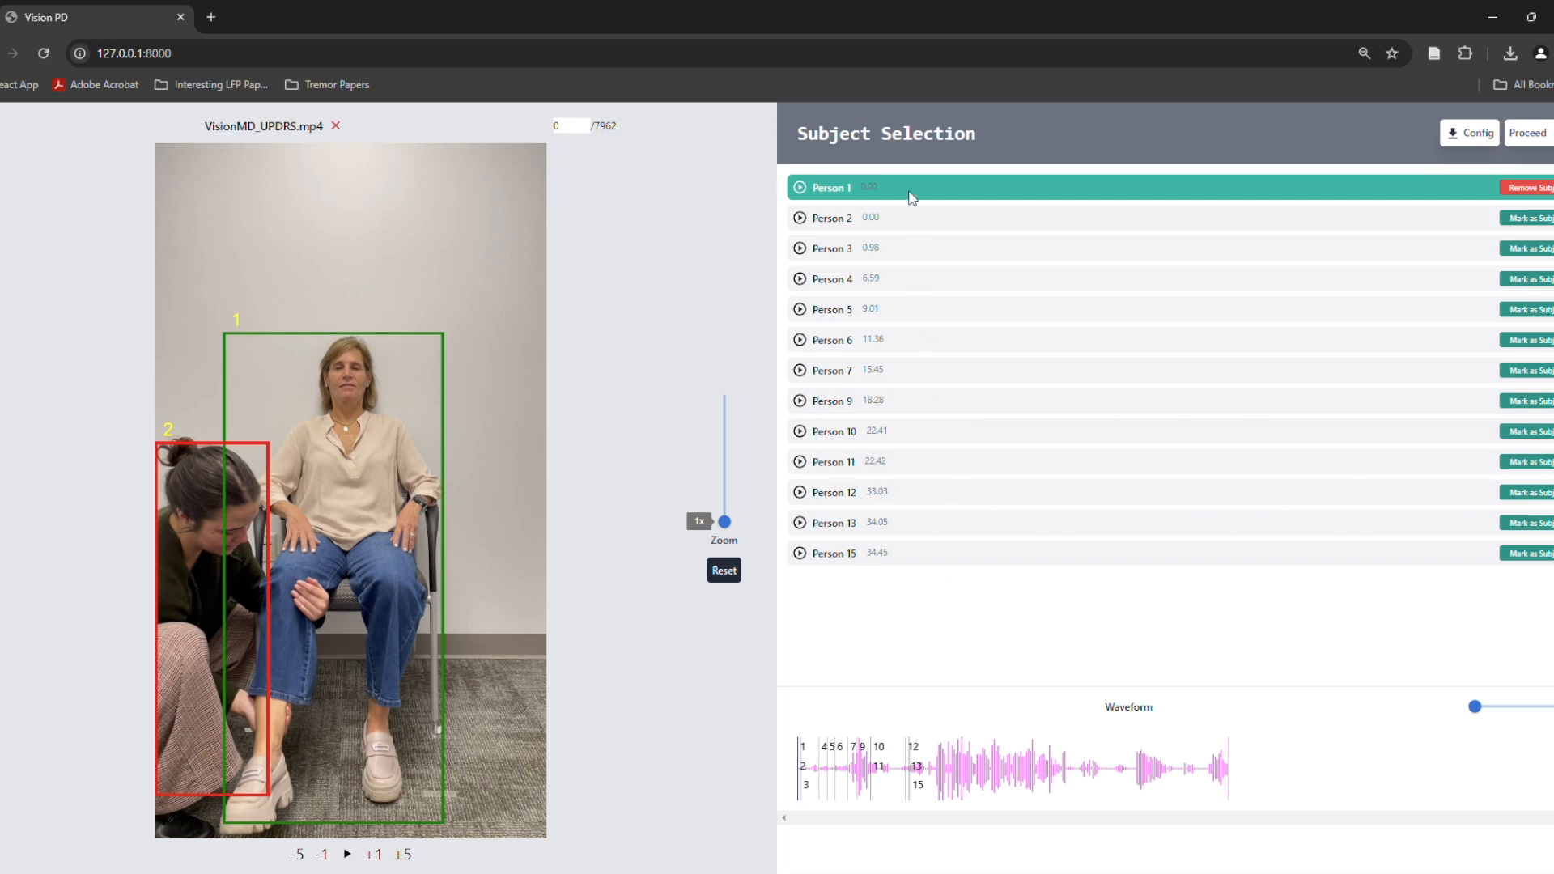
left_click(1525, 189)
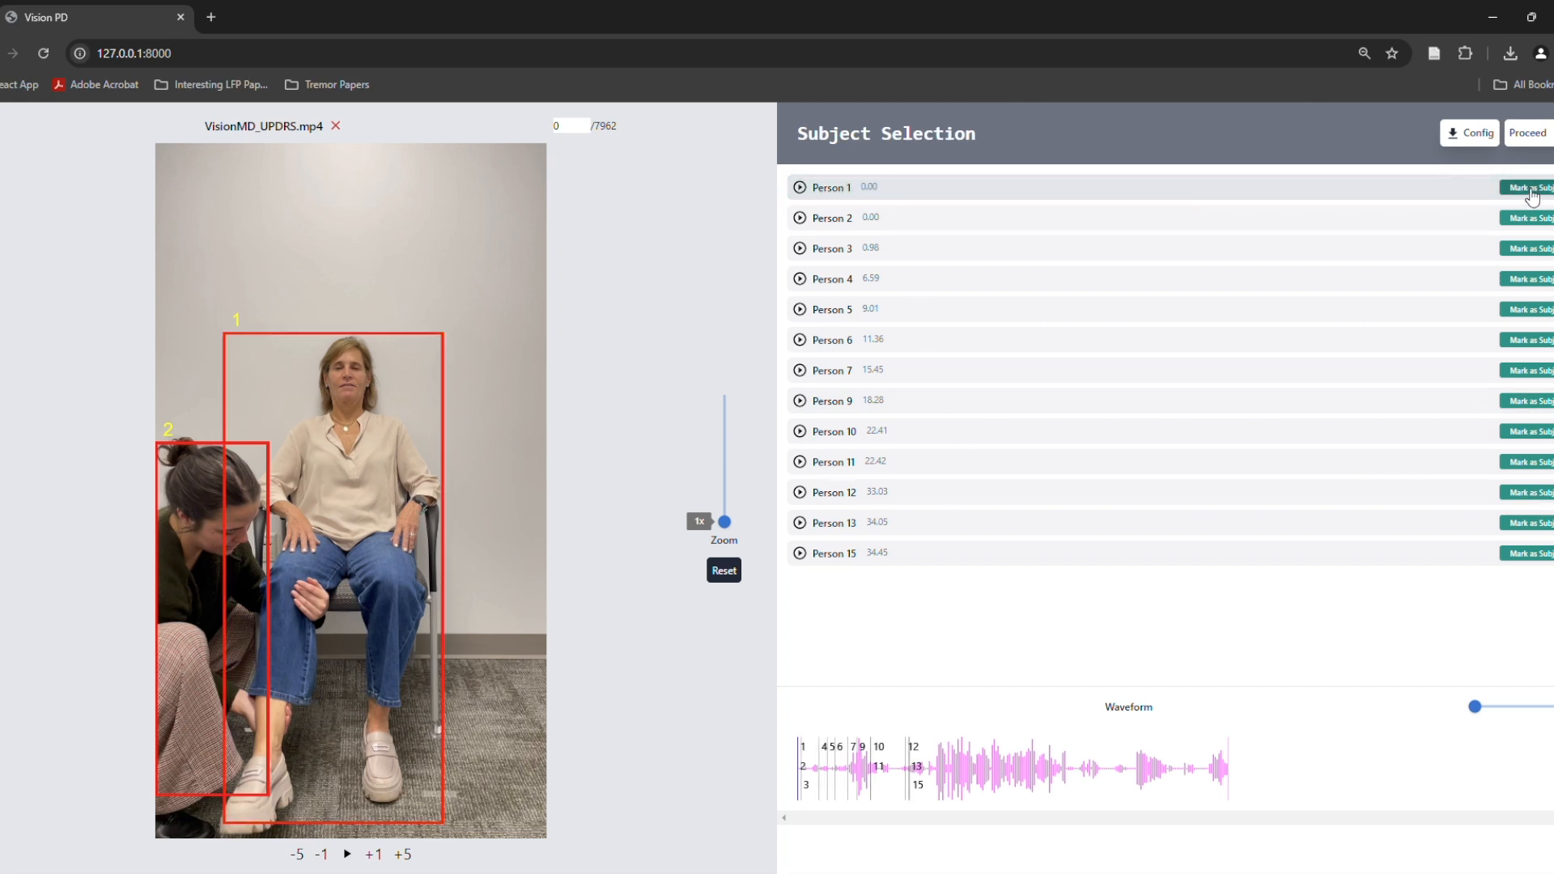
left_click(1531, 193)
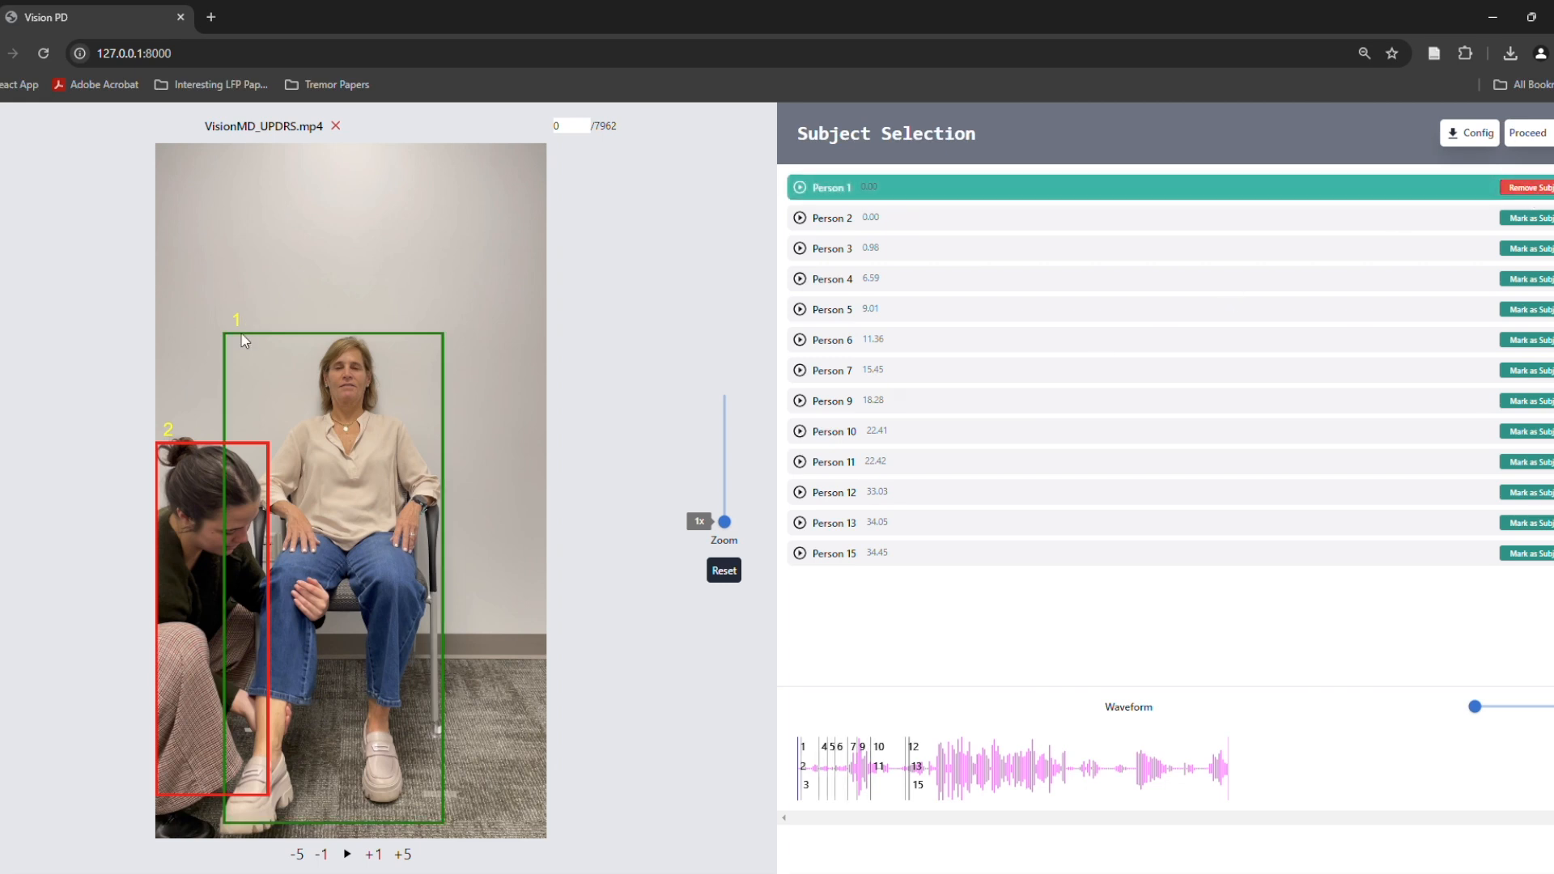
Review detected people at their first appearances, including Persons 2 to 5, 13 and 15, and mark Person 15 as a subject
left_click(801, 219)
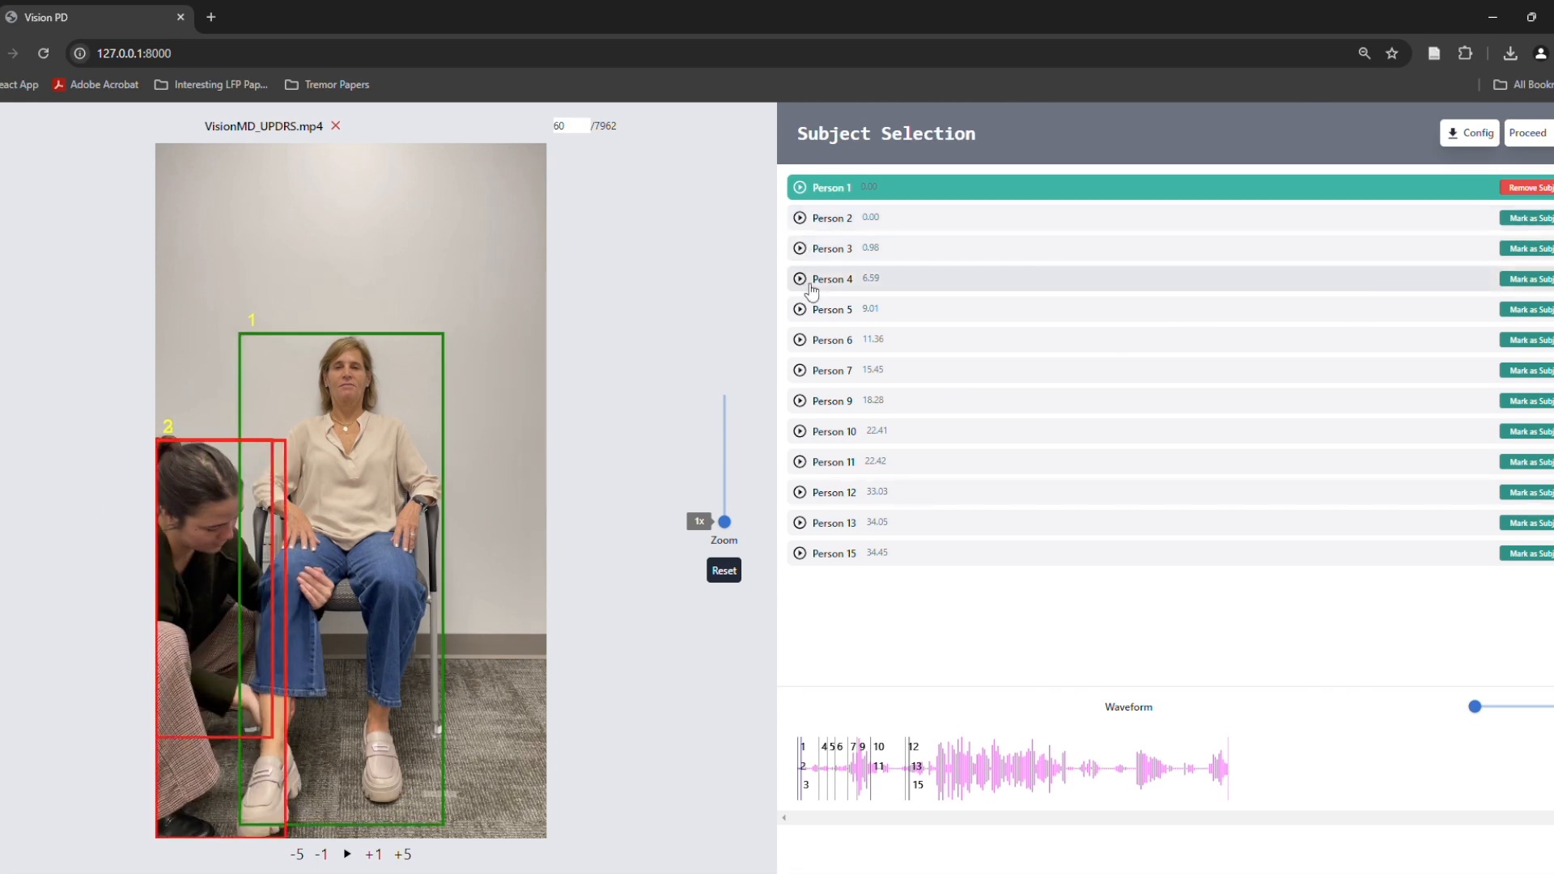
left_click(810, 283)
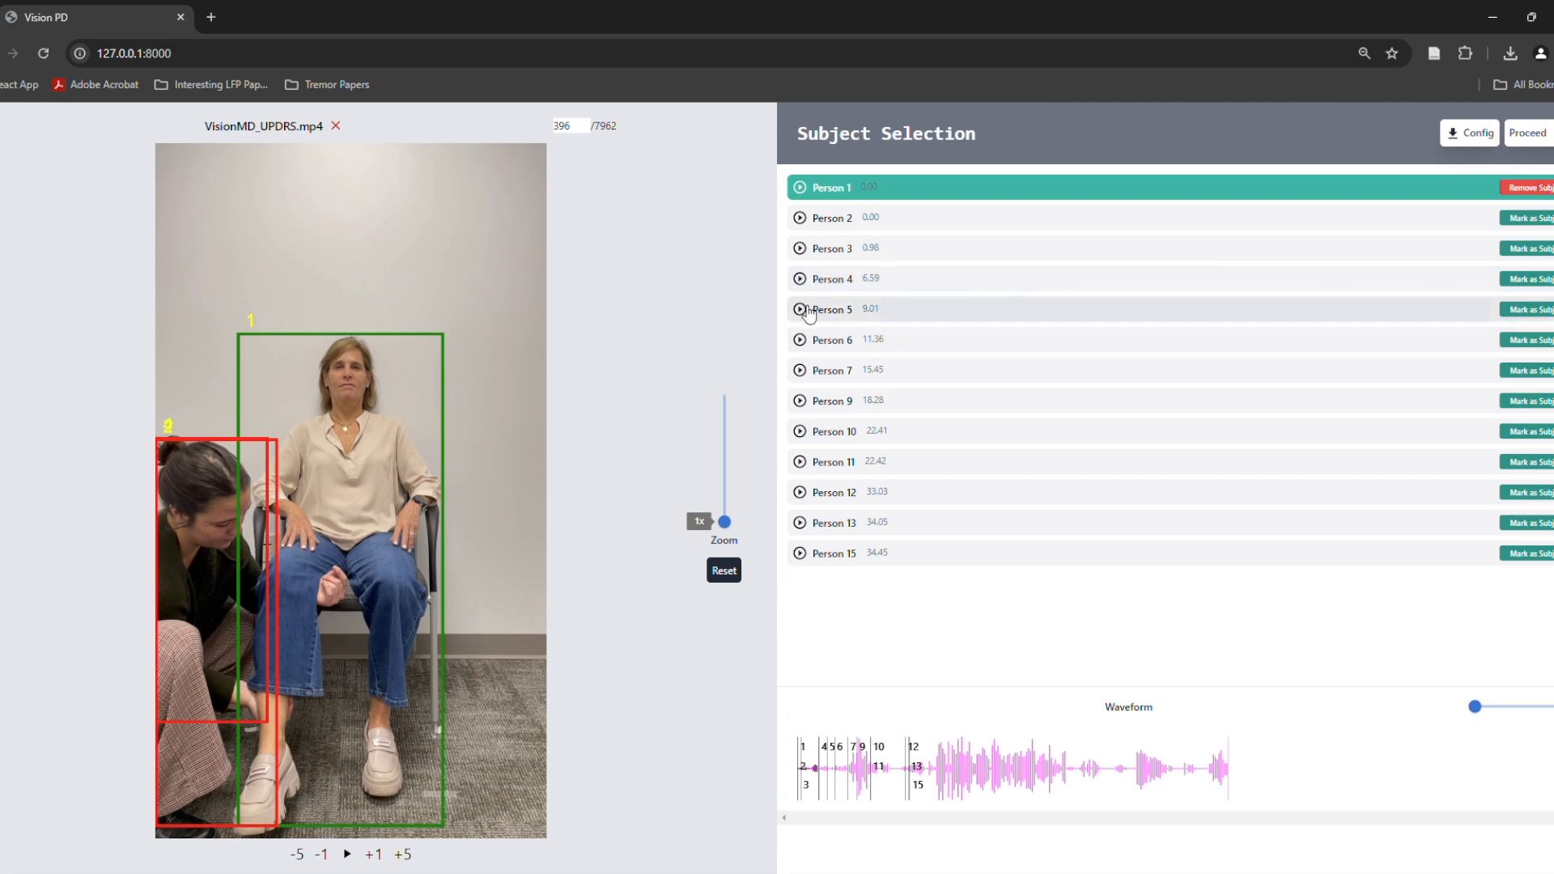
left_click(809, 312)
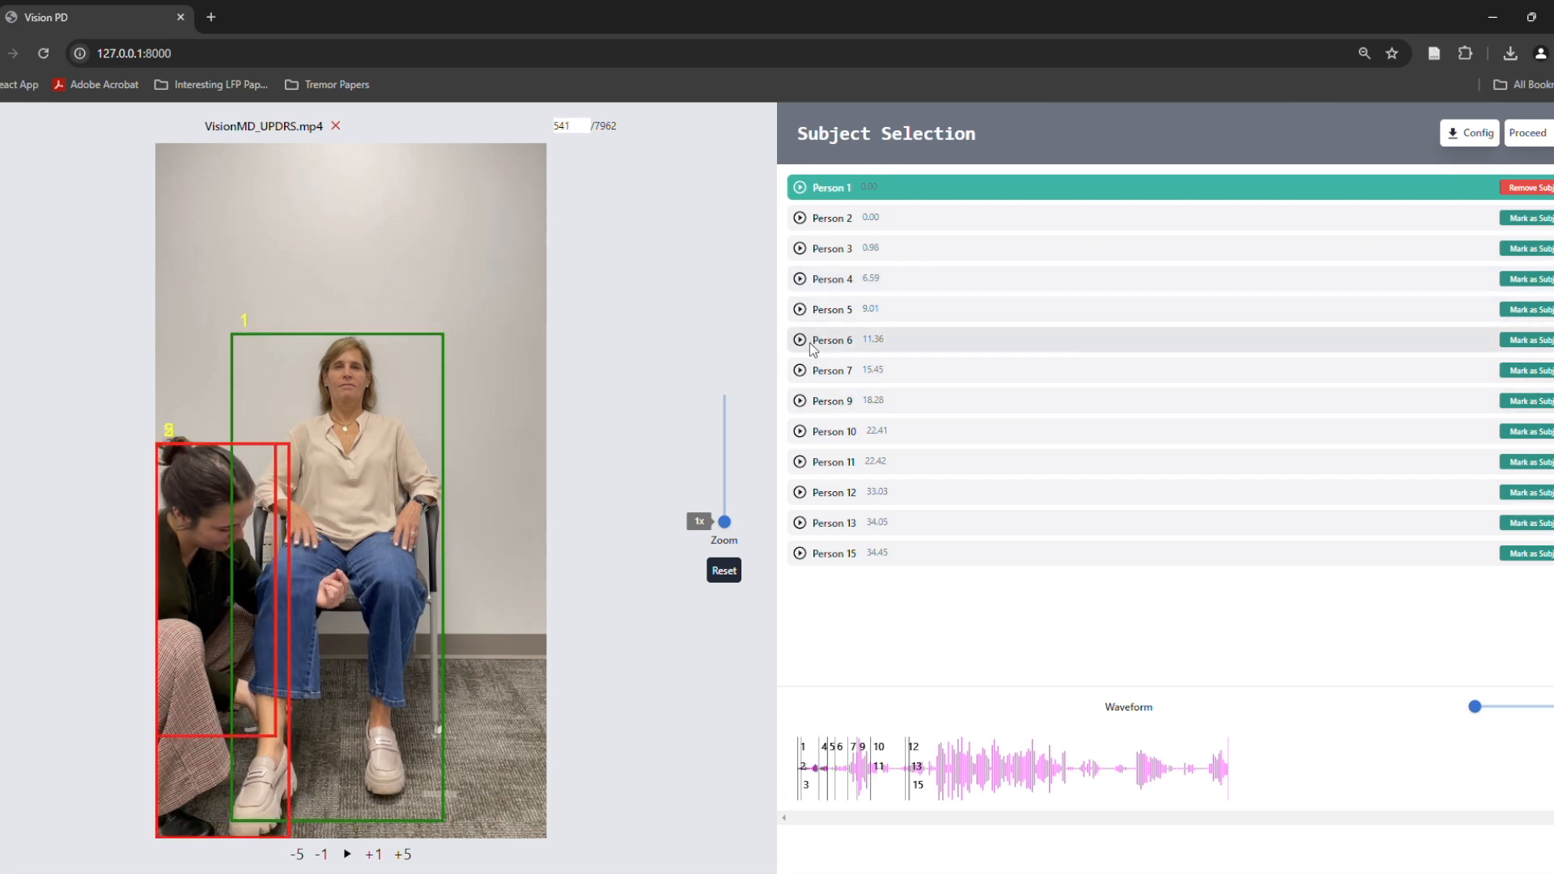
left_click(808, 524)
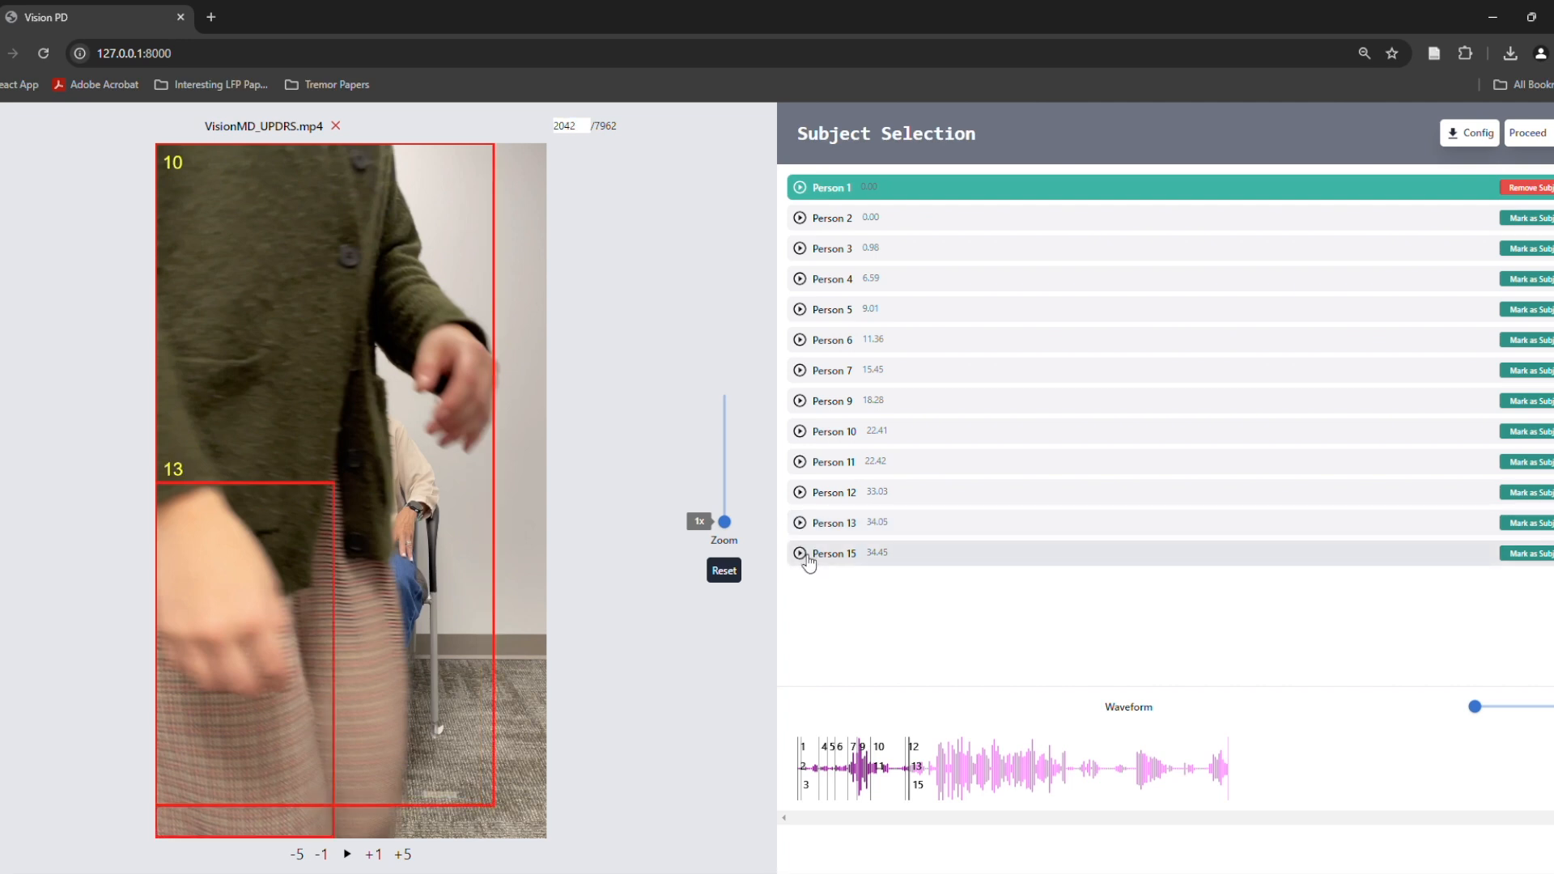
left_click(808, 556)
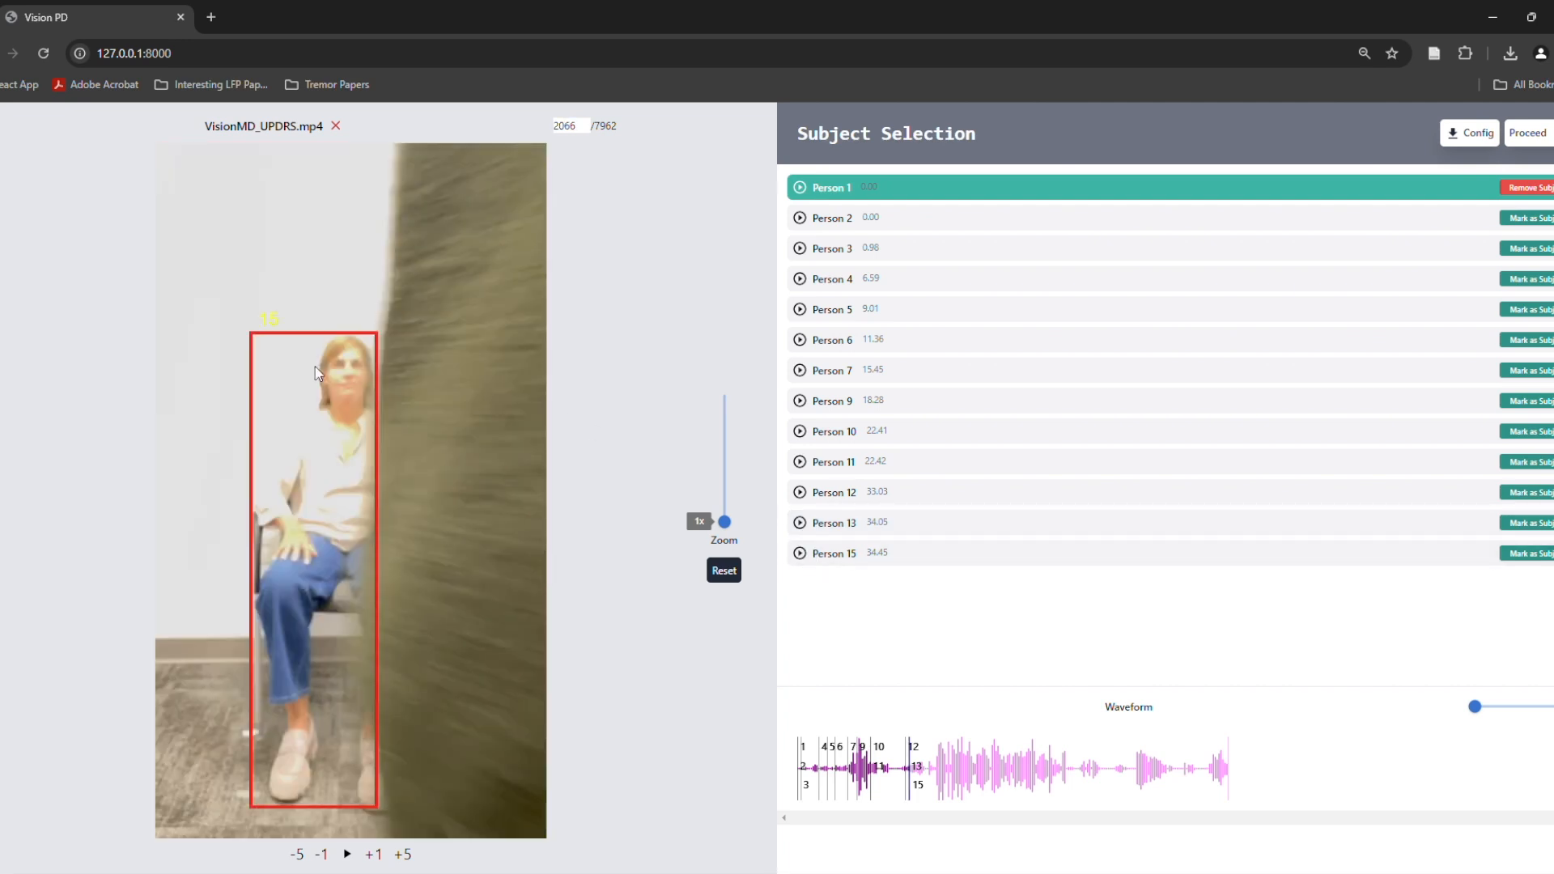
left_click(1528, 554)
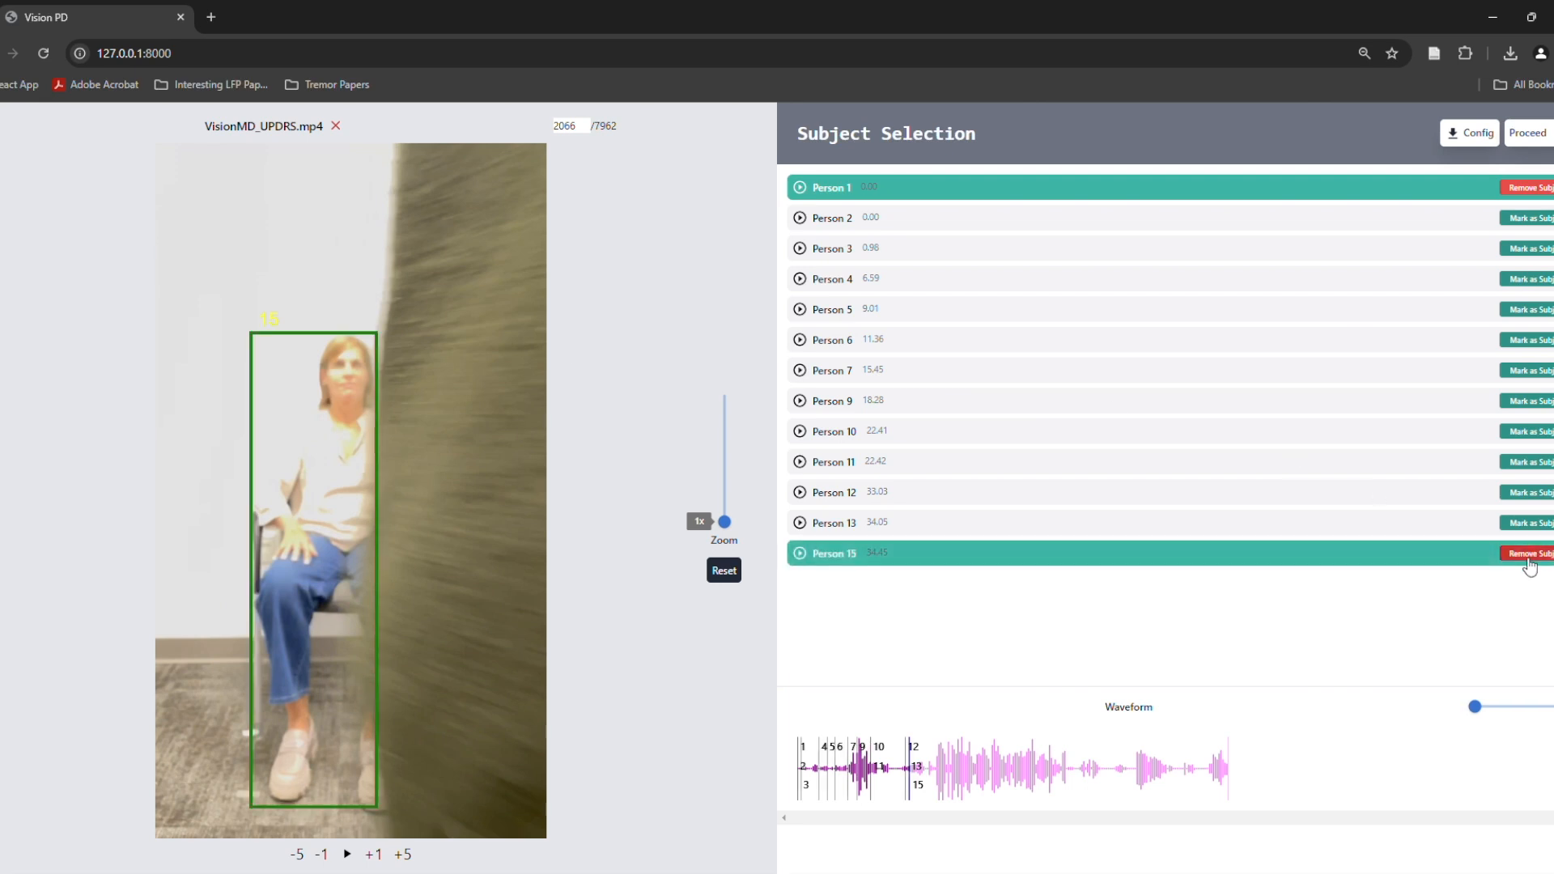
Check the first appearances of Person 1 and Person 15, and proceed to task selection
left_click(800, 188)
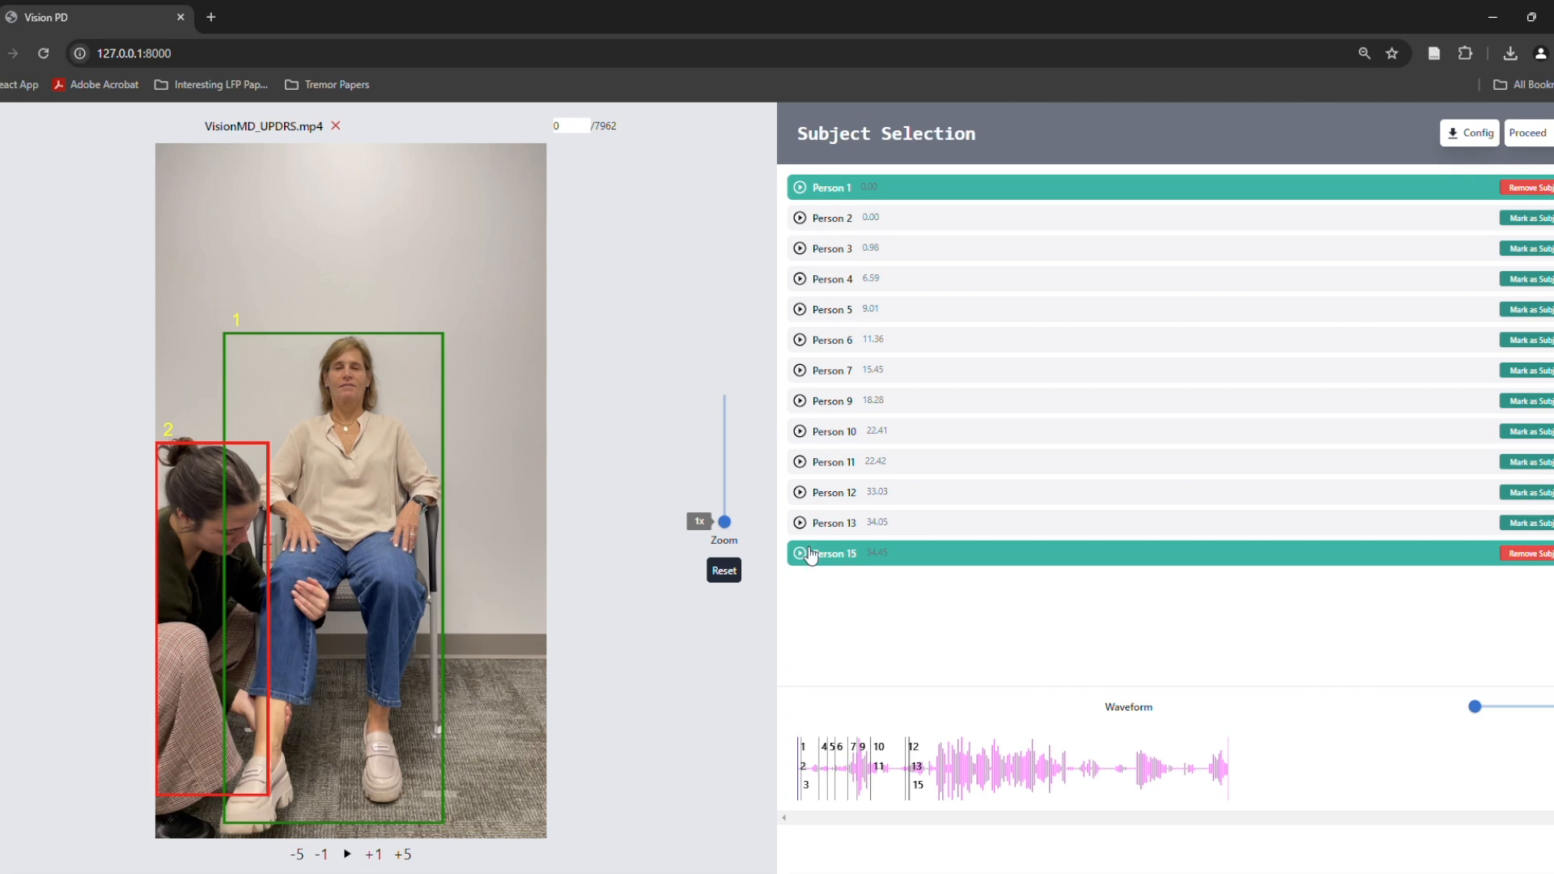
left_click(807, 555)
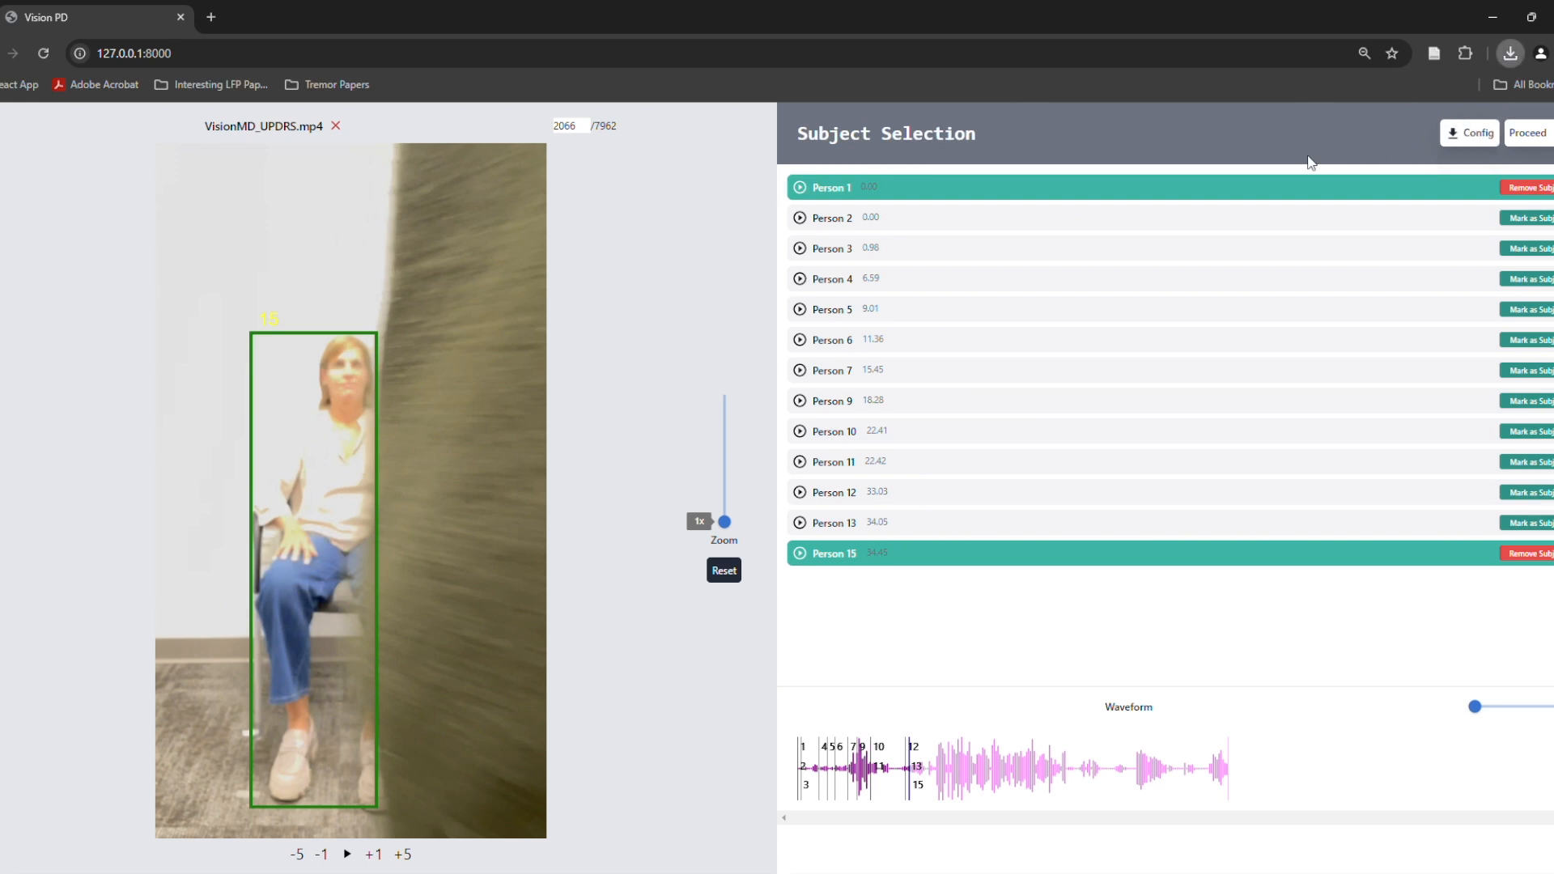
left_click(1528, 148)
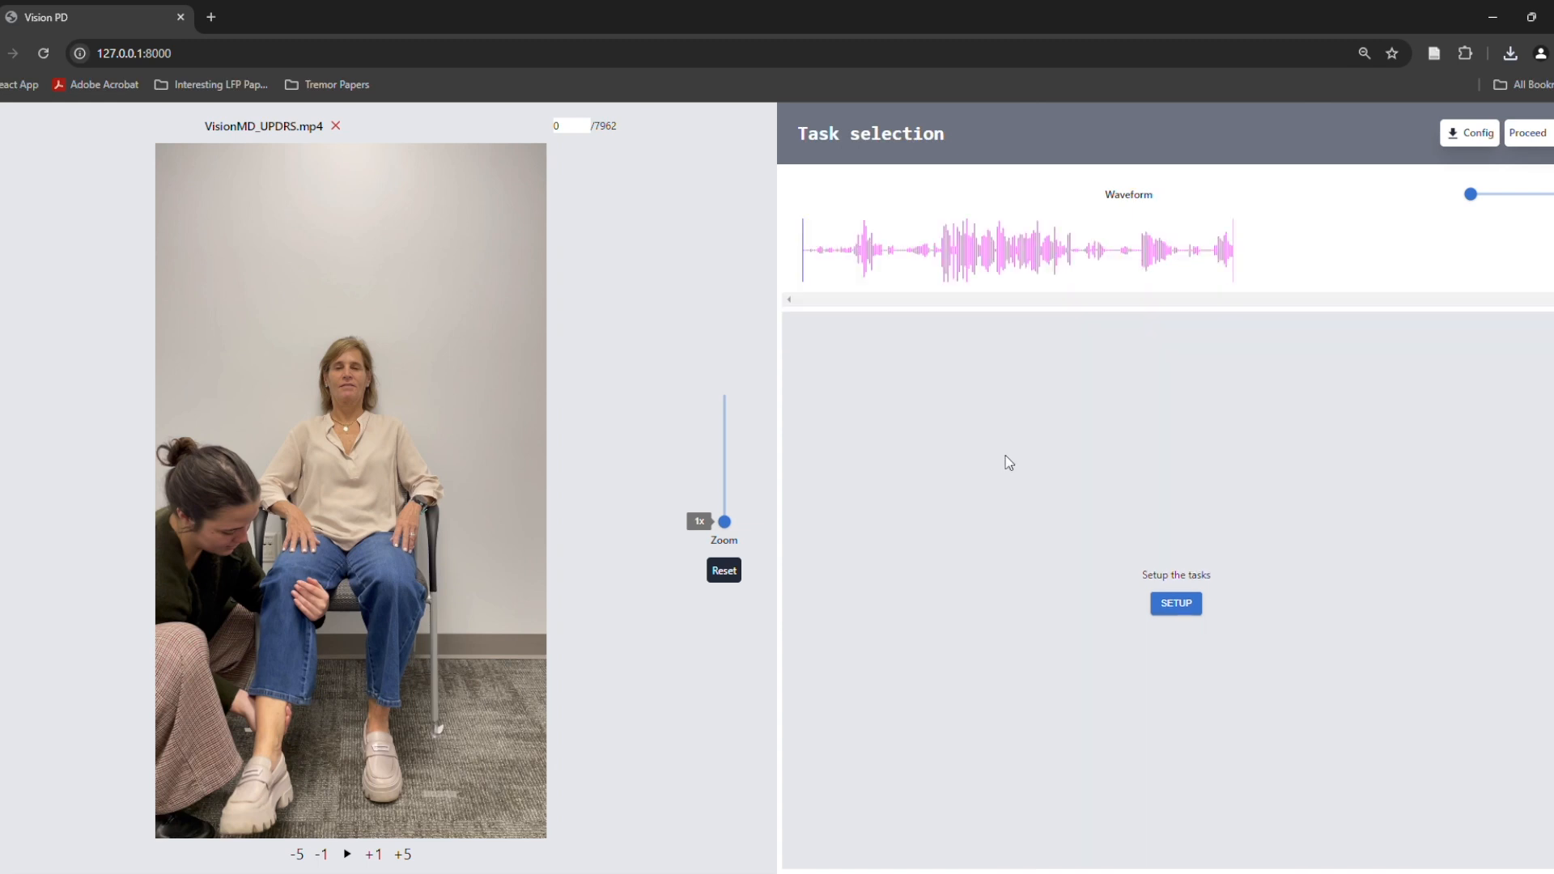
Browse the recording at several waveform points and step through individual frames near its beginning
left_click(872, 251)
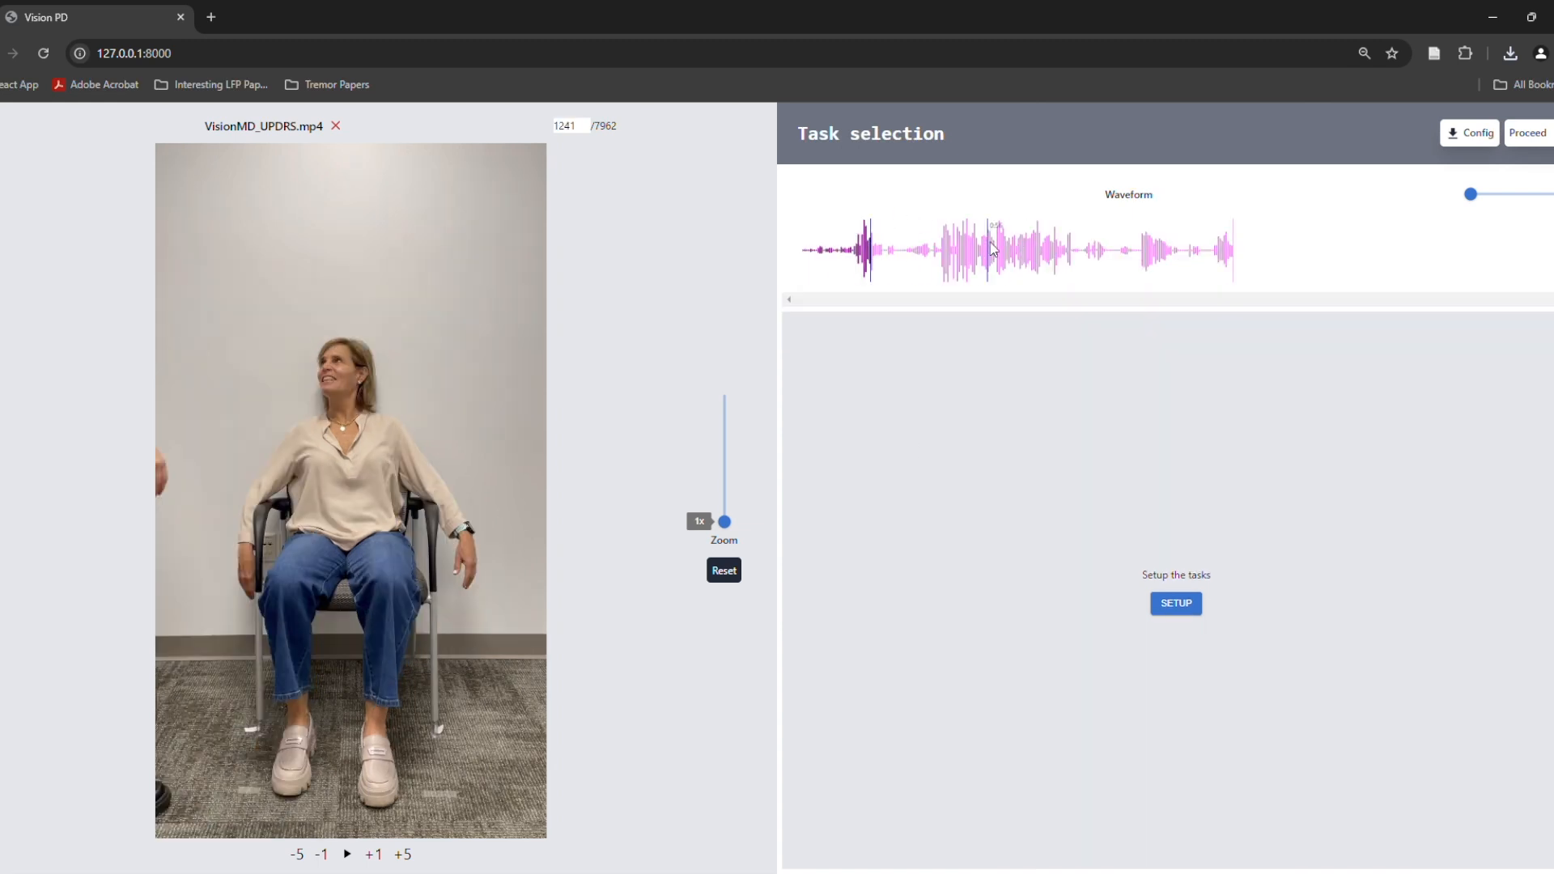
left_click(990, 253)
left_click(806, 254)
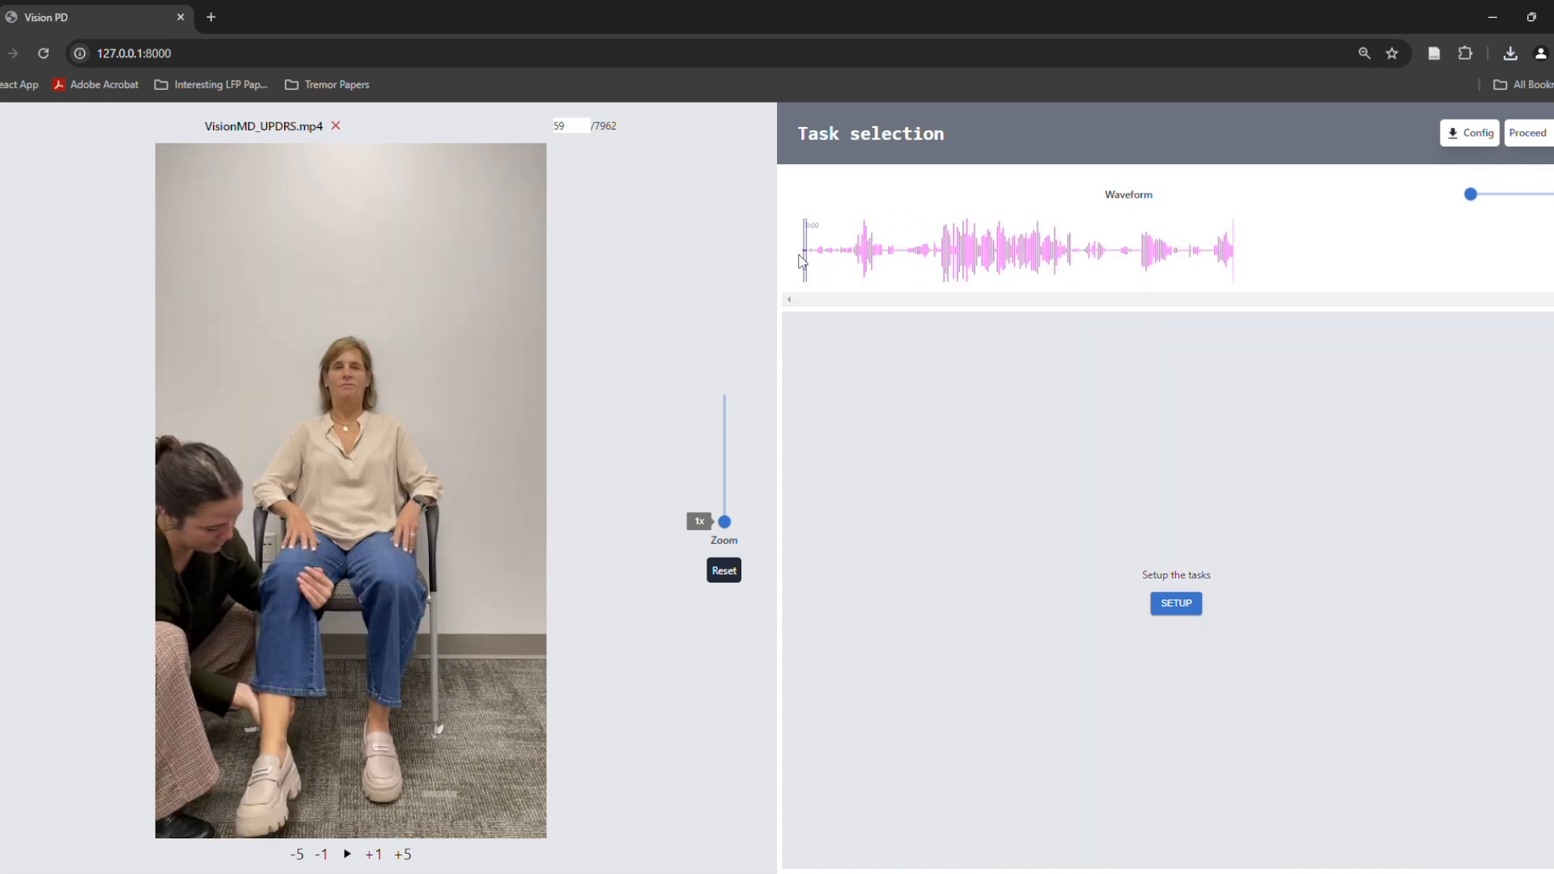
left_click(804, 255)
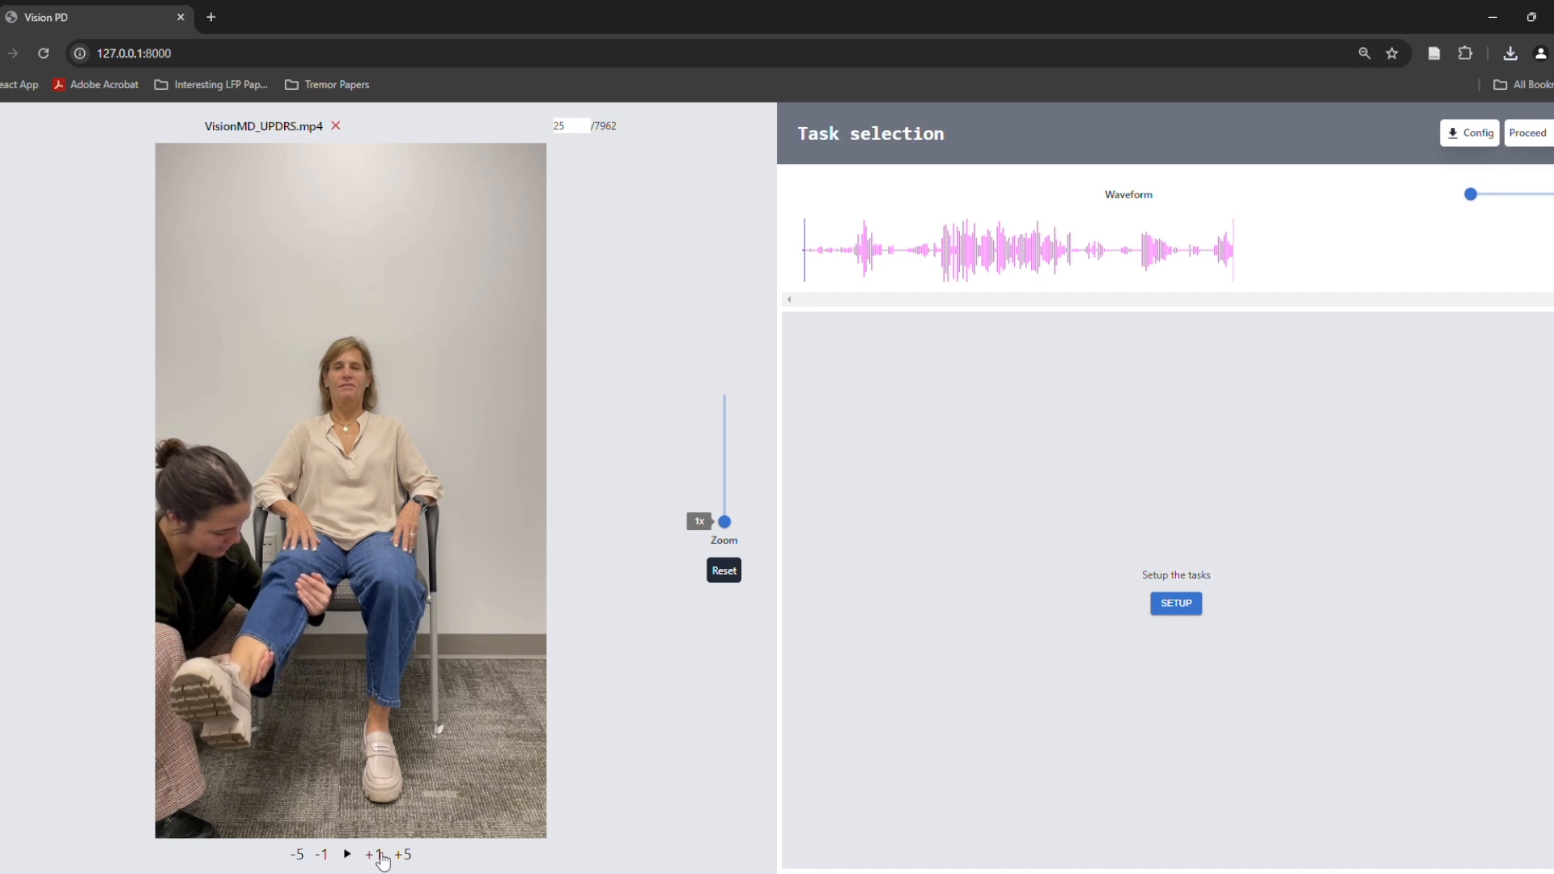
left_click(323, 857)
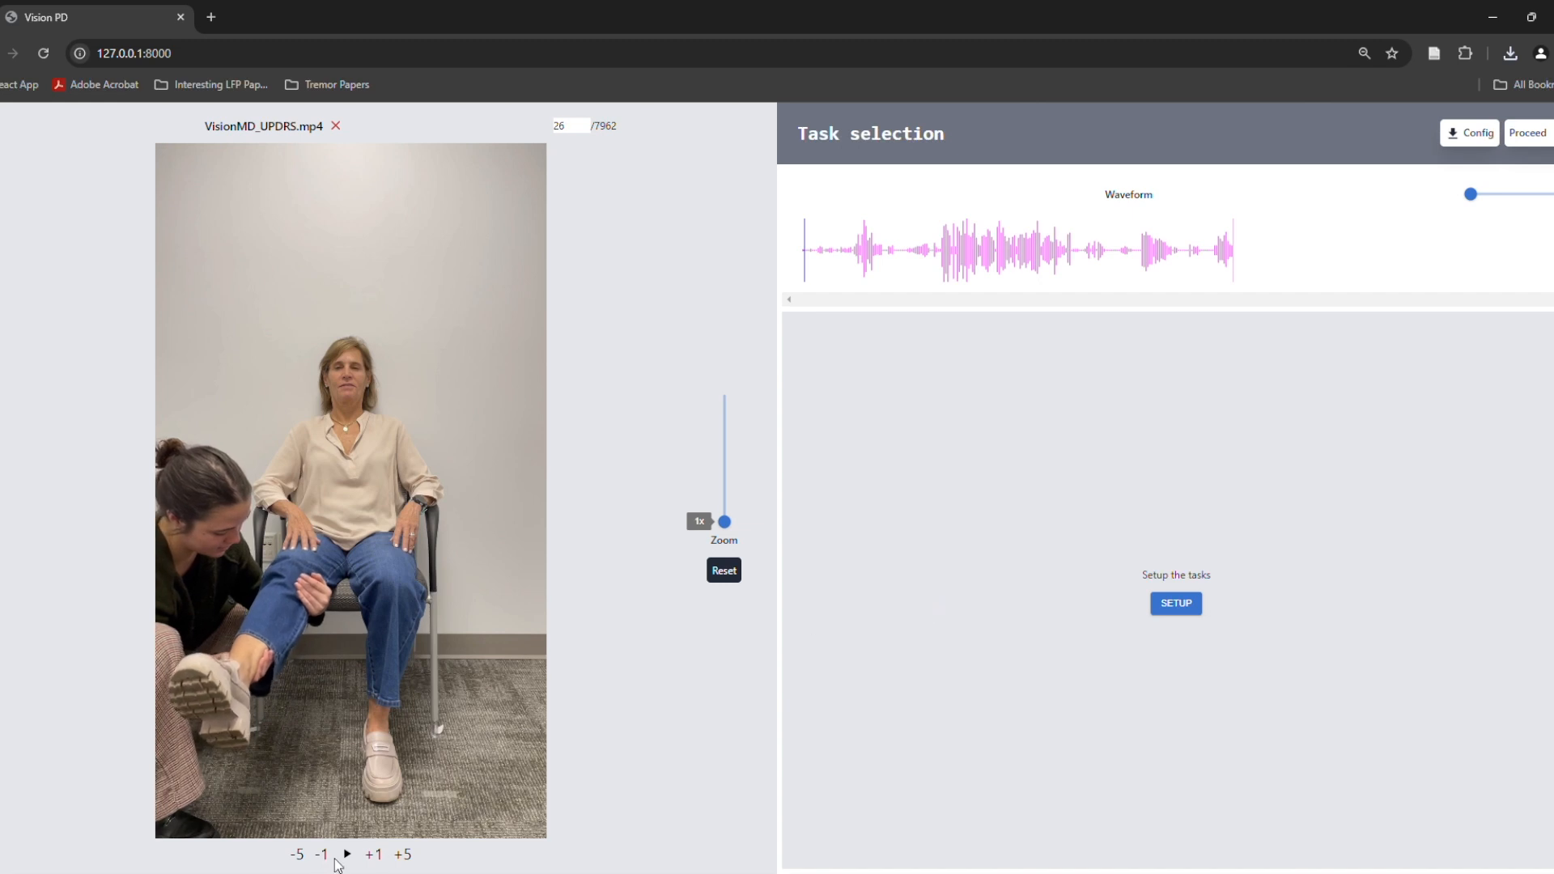
left_click(403, 854)
Draw a task region on the waveform and use the video position to set its start to 23.524 s and end to 32.2 s
left_click(890, 254)
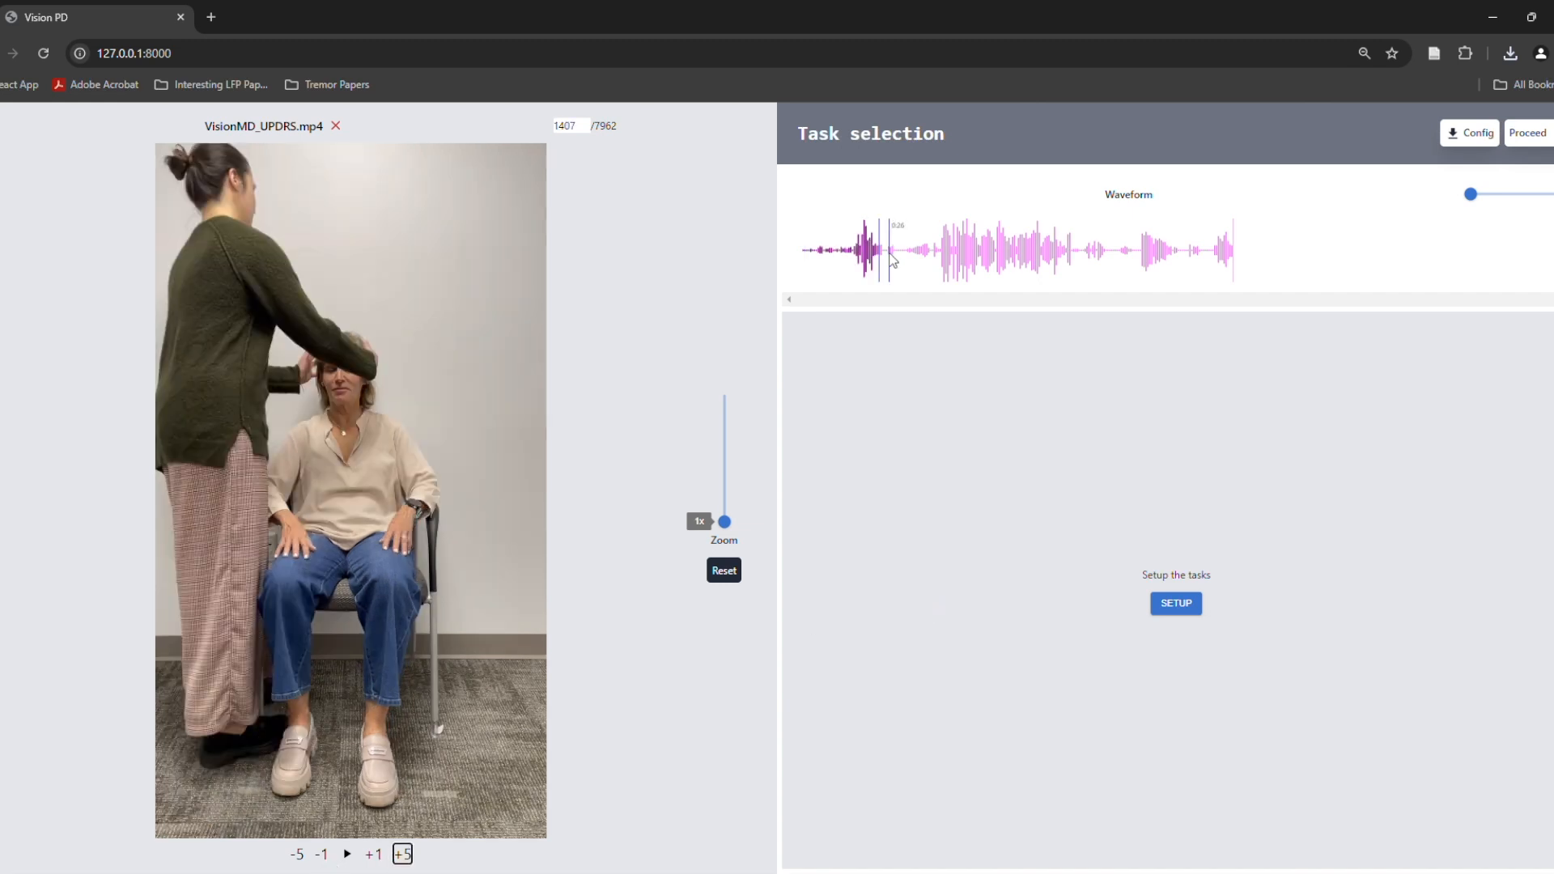
left_click_drag(892, 256, 1018, 256)
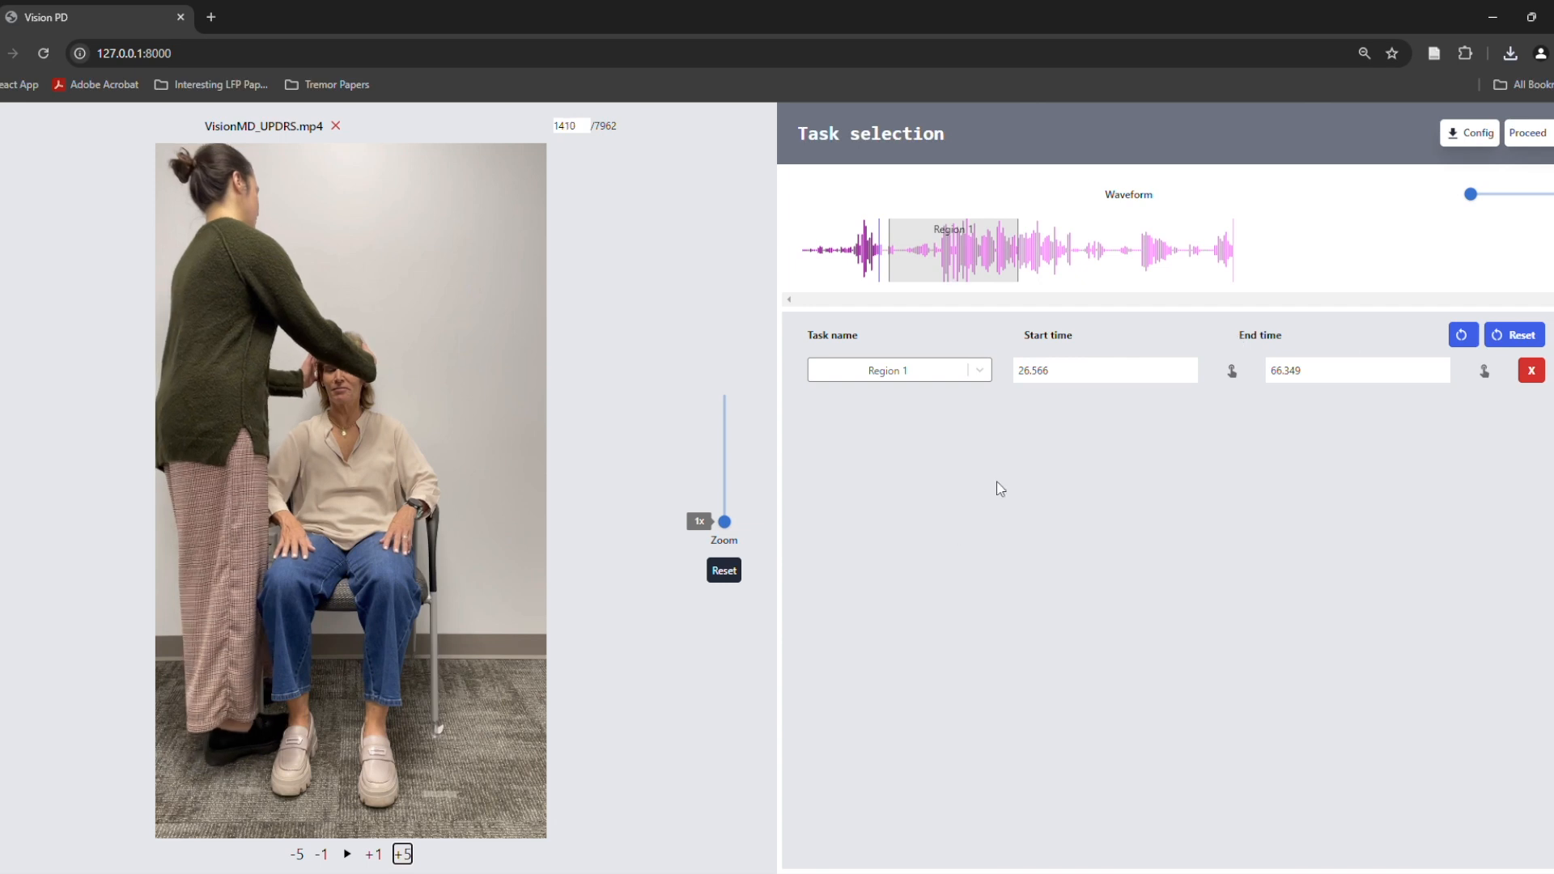
left_click(1234, 372)
left_click(896, 273)
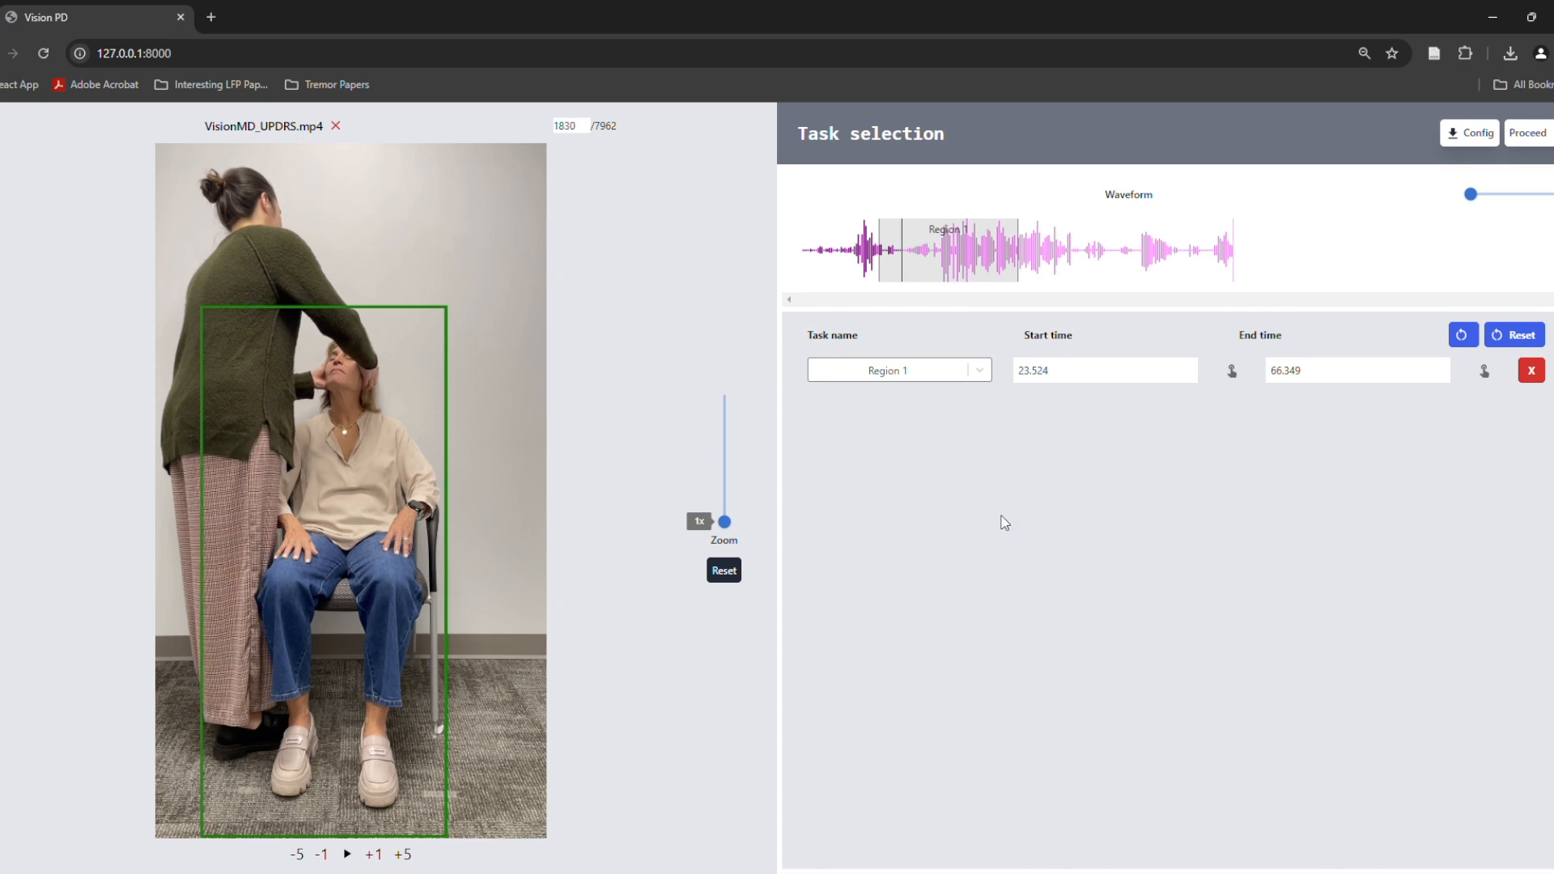
Name the first task region with the new custom task name "rigidity_neck"
left_click(902, 375)
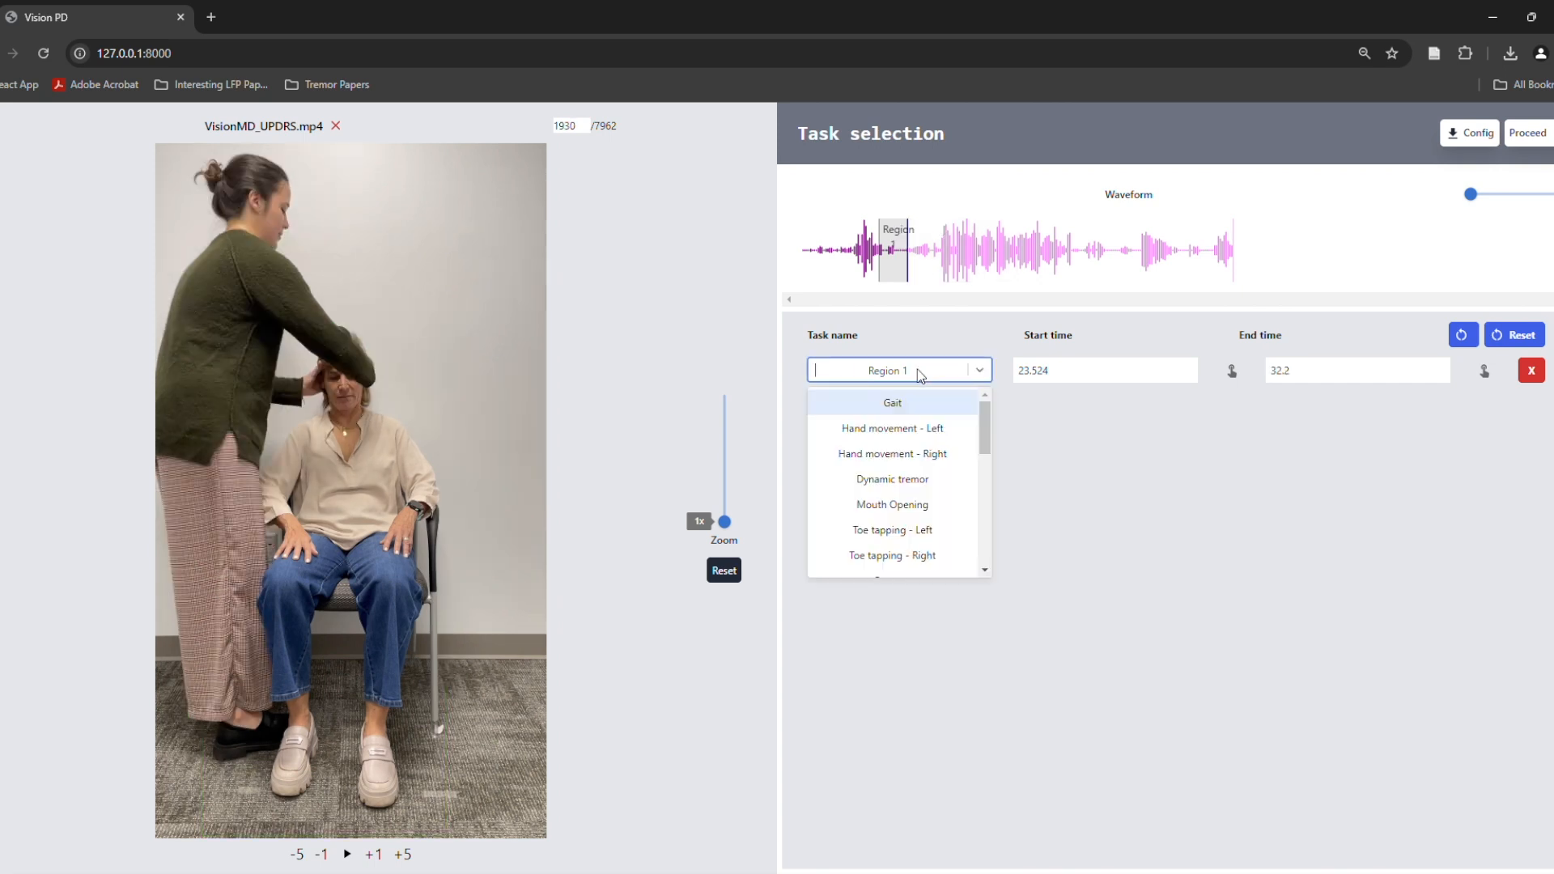
type("r")
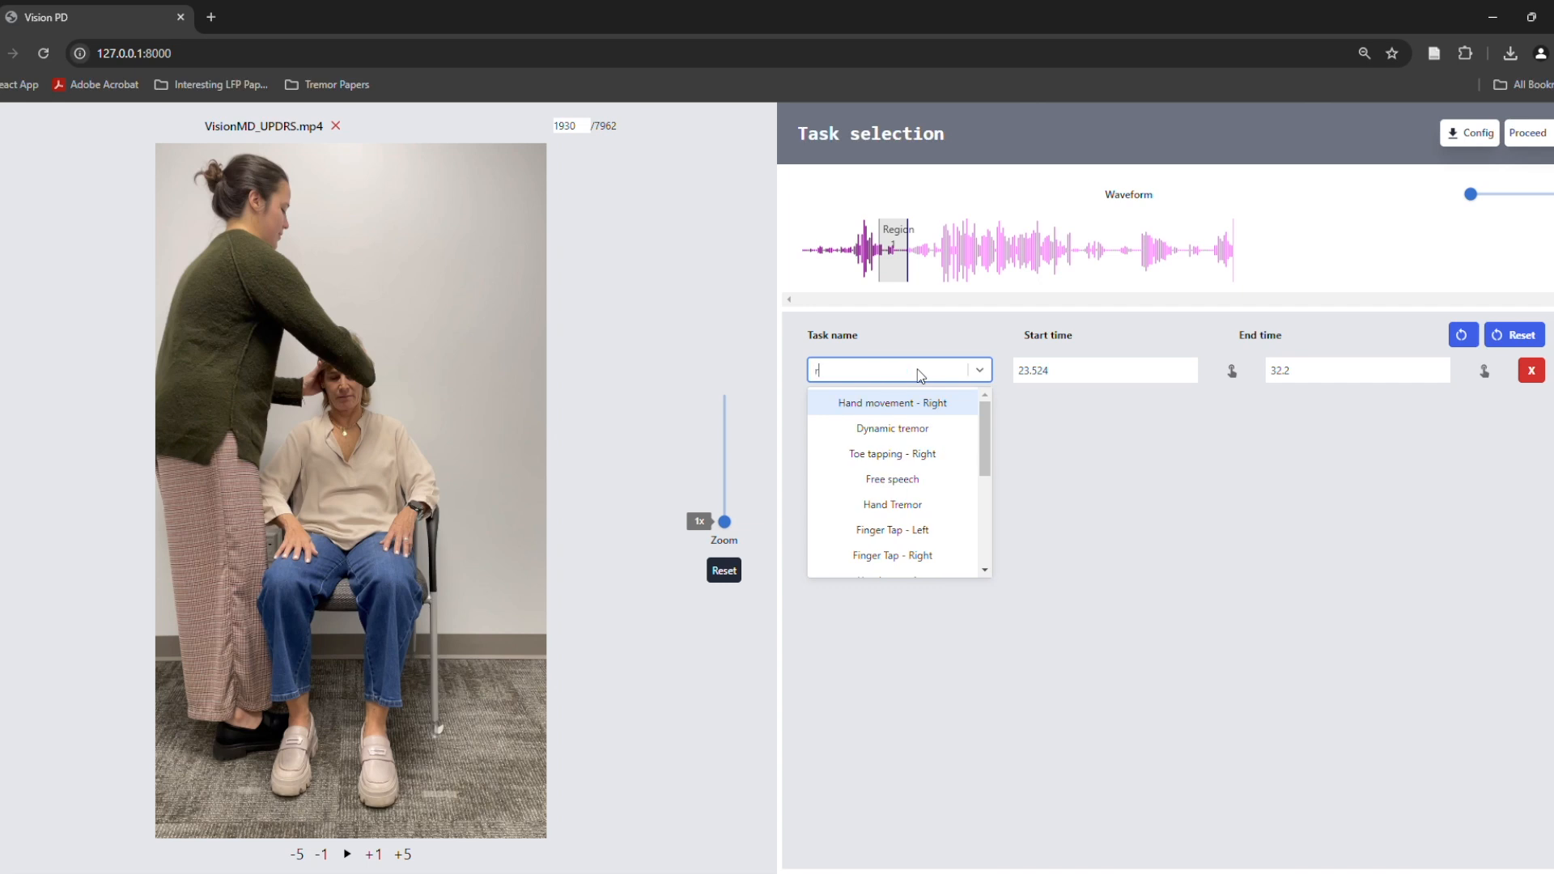
type("igidity_neck")
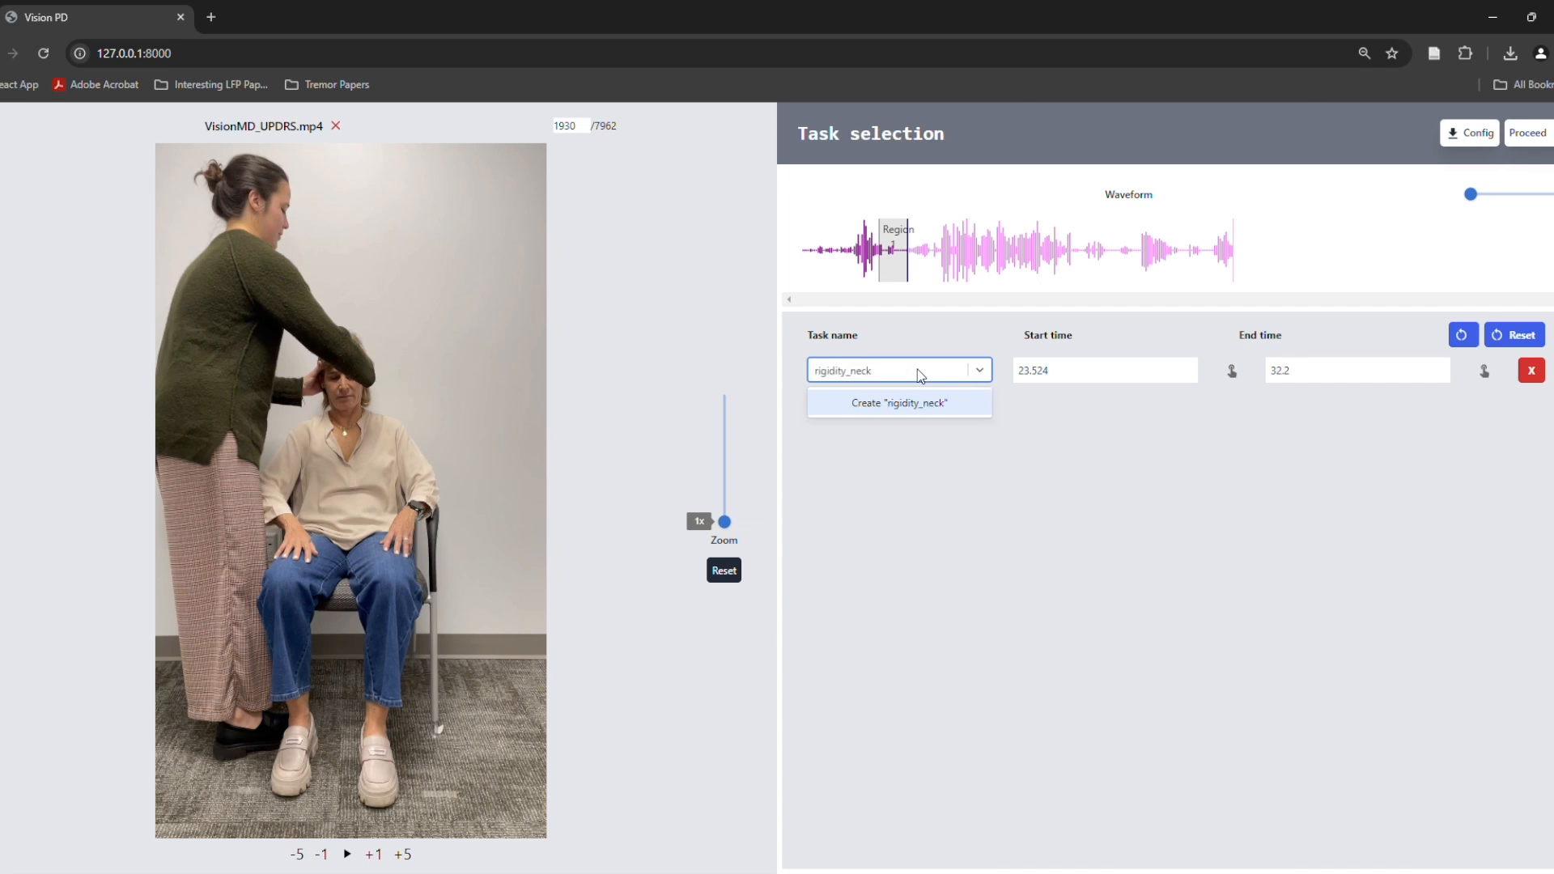
key("Return")
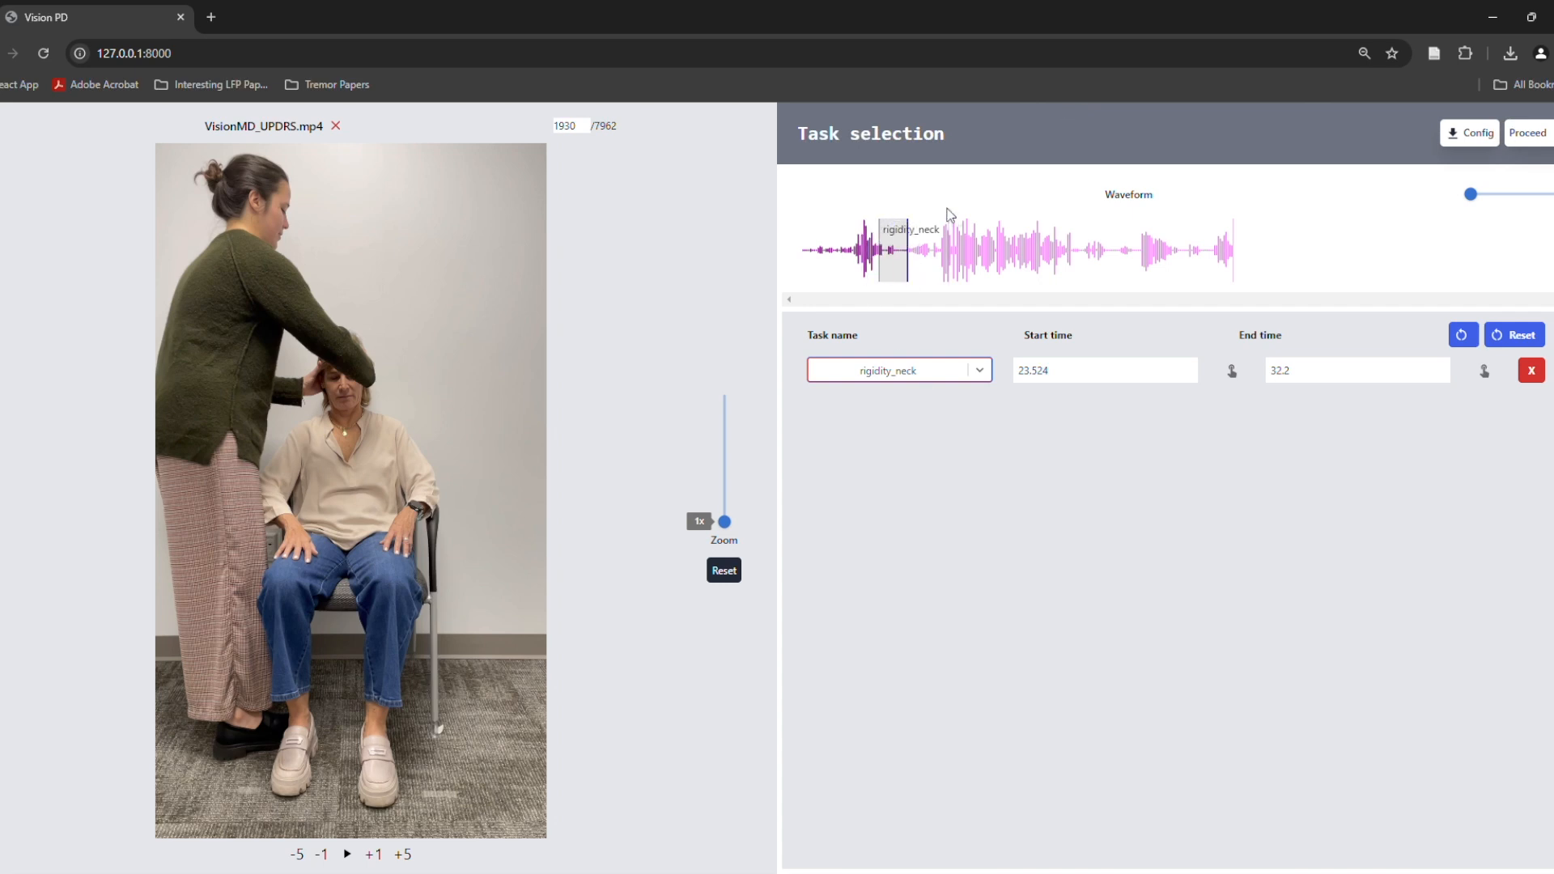
Play the recording from just after the rigidity_neck region and set the second task region's start to 82.533 s
left_click(924, 251)
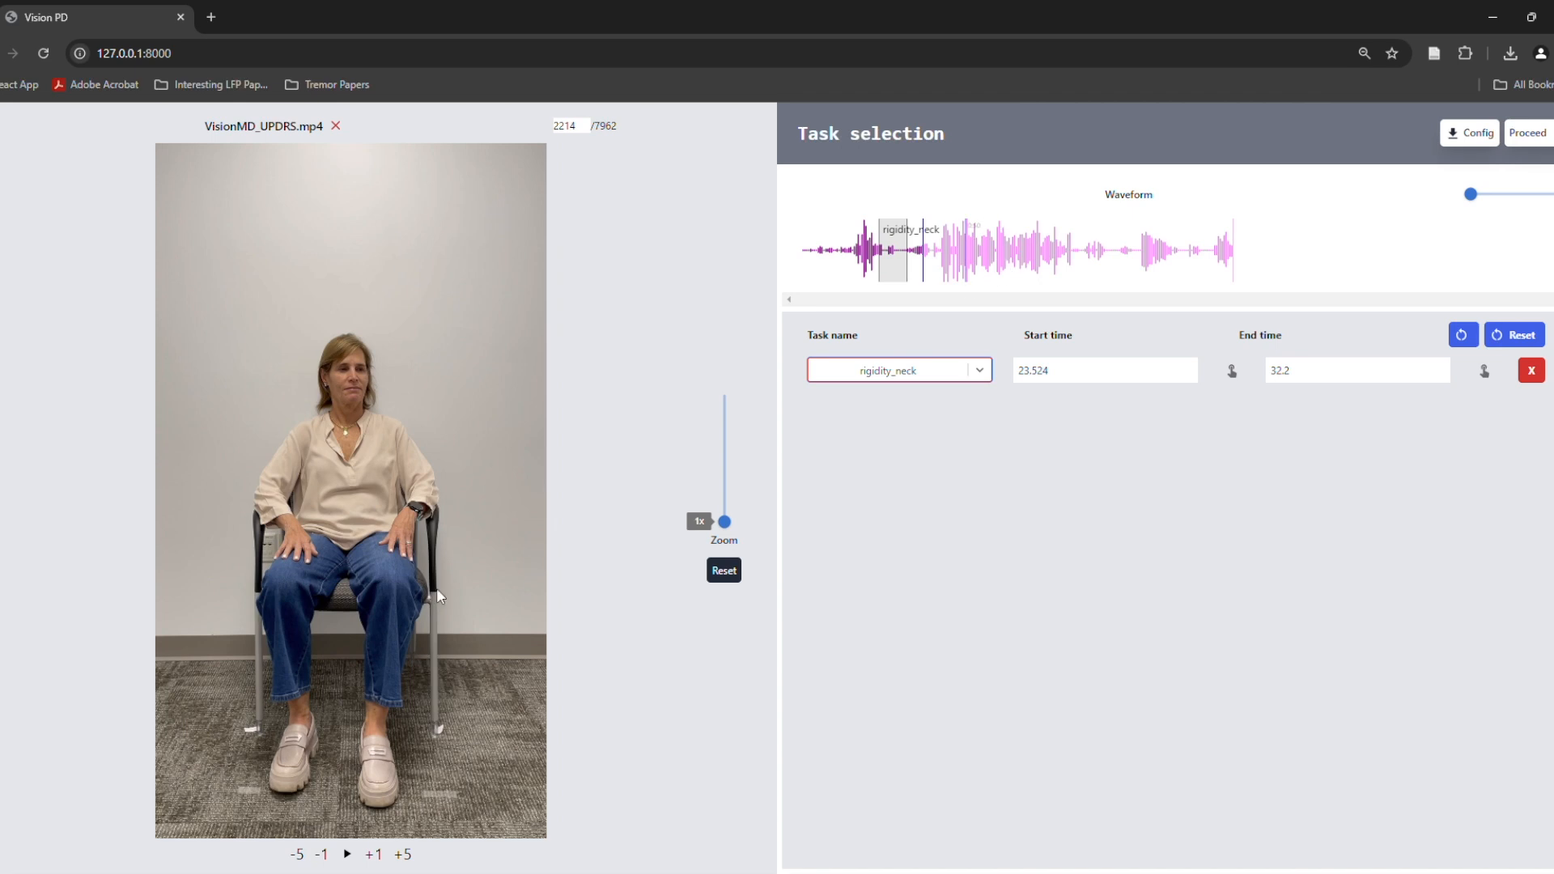
left_click(347, 855)
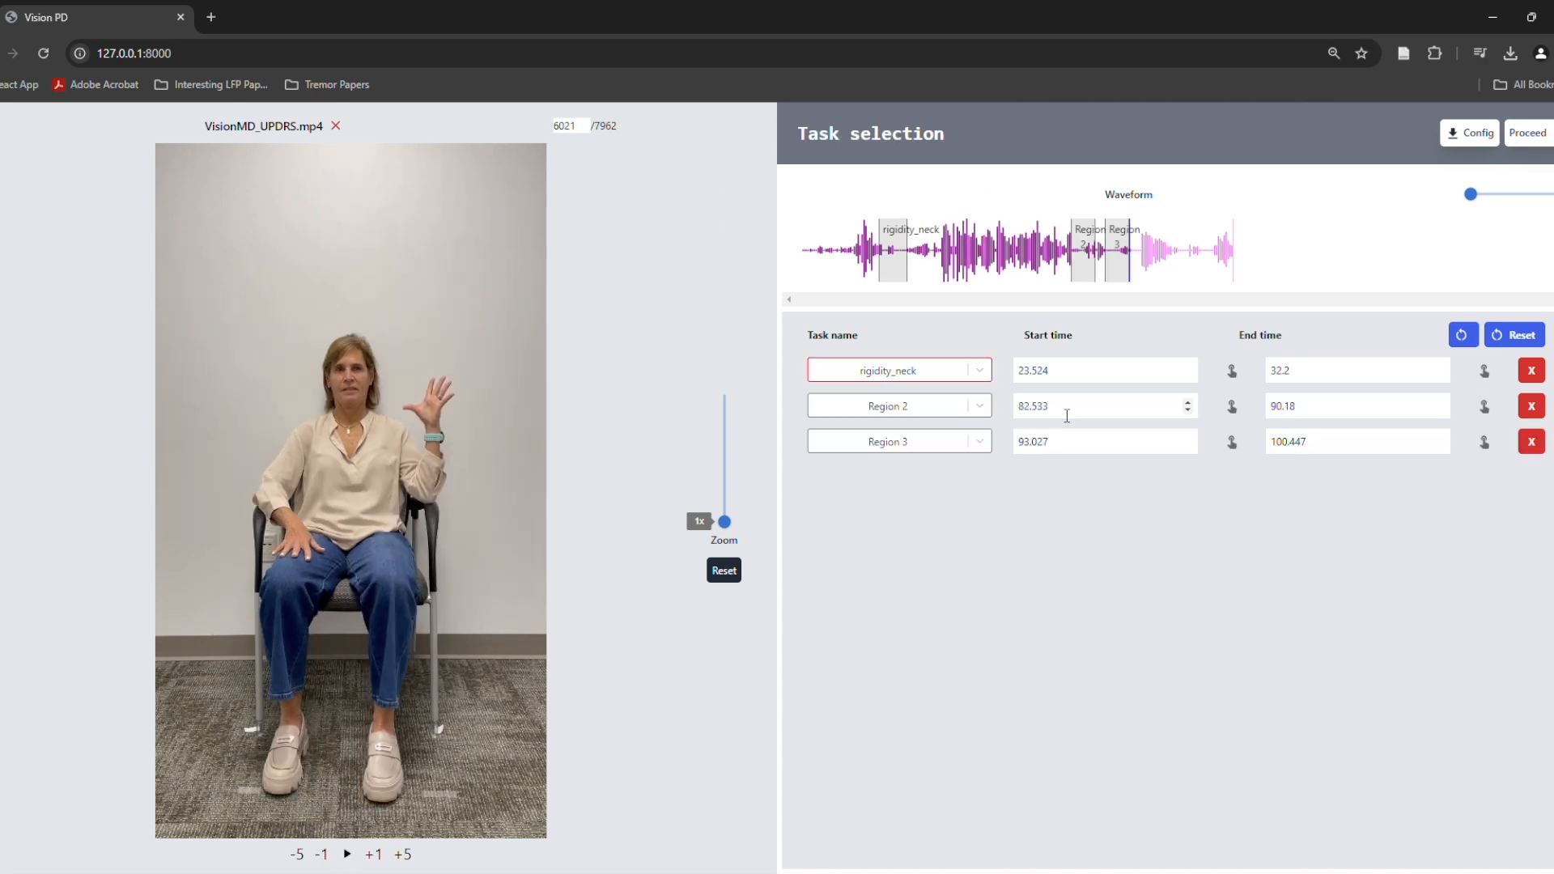
left_click(1071, 407)
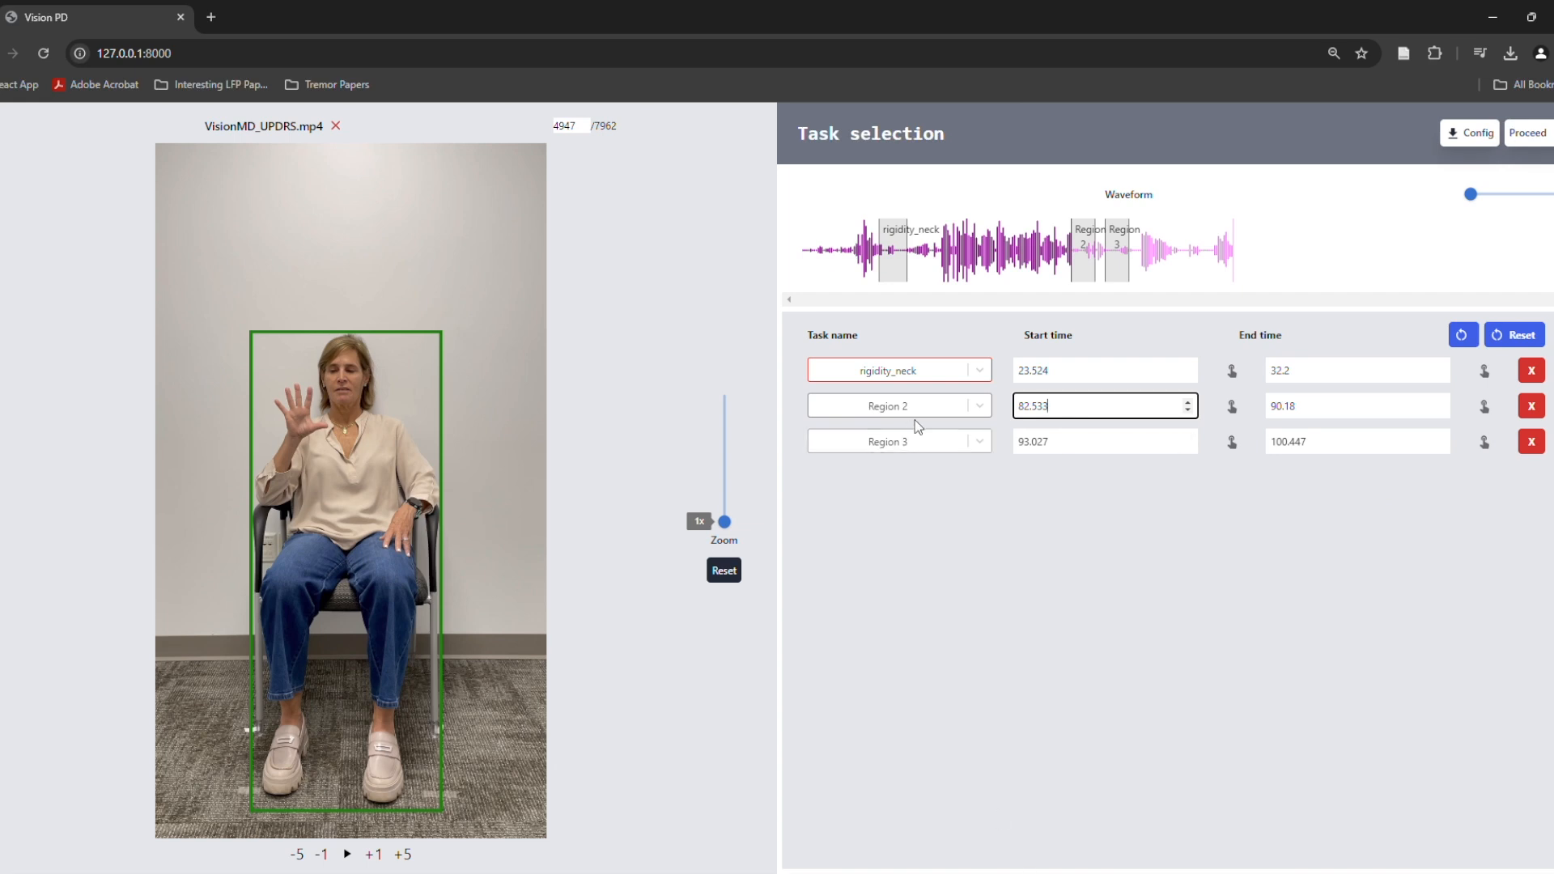
Name the region starting at 82.533 s Finger Tap - Right and the region starting at 114.768 s Hand movement - Right
left_click(971, 408)
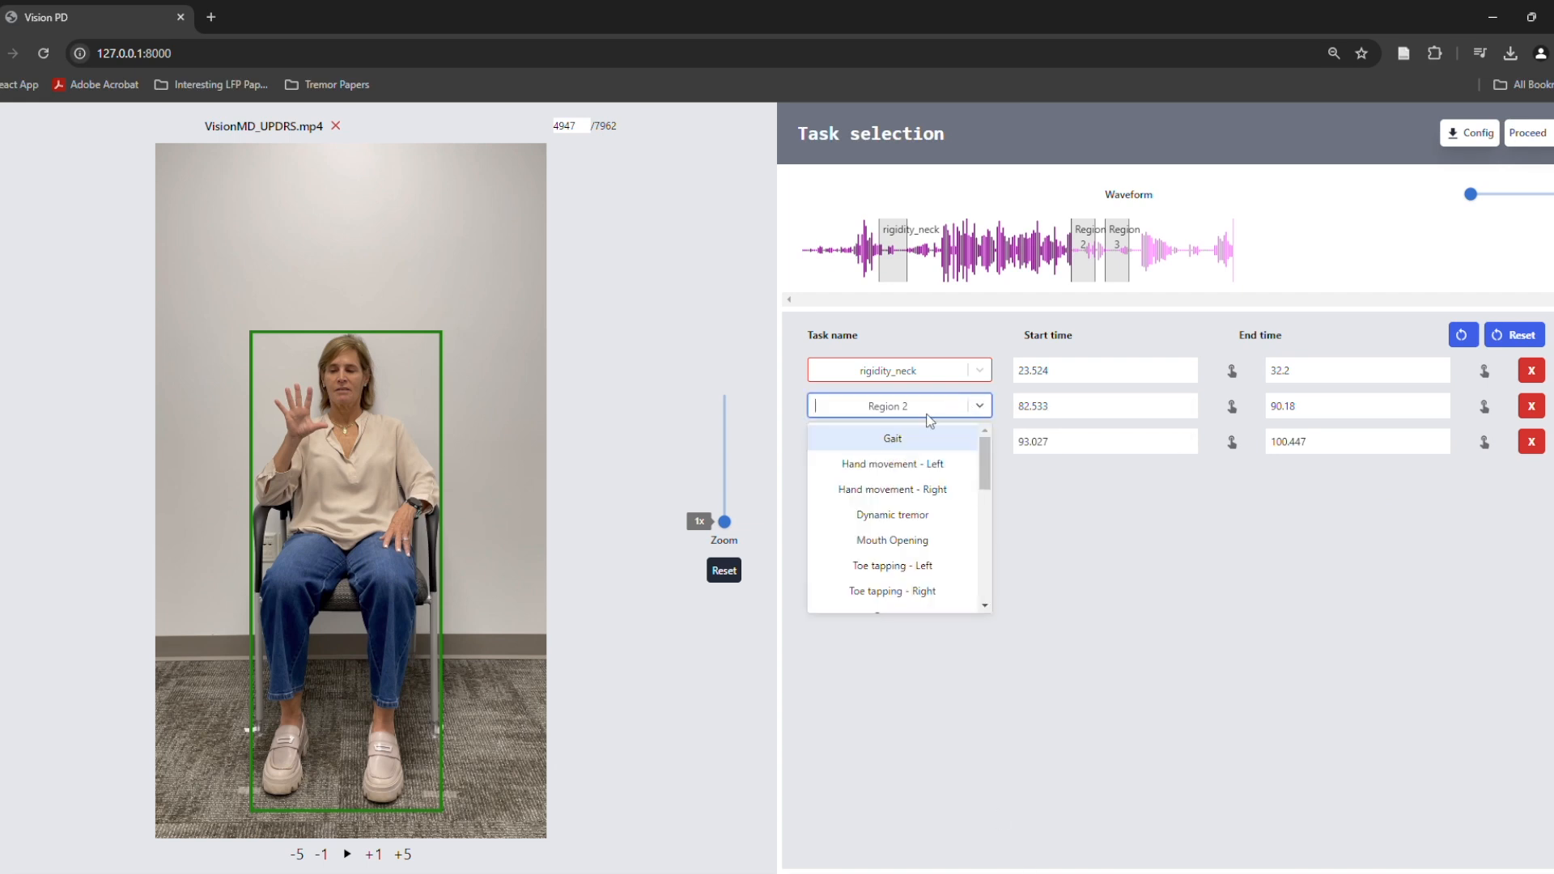
type("fing")
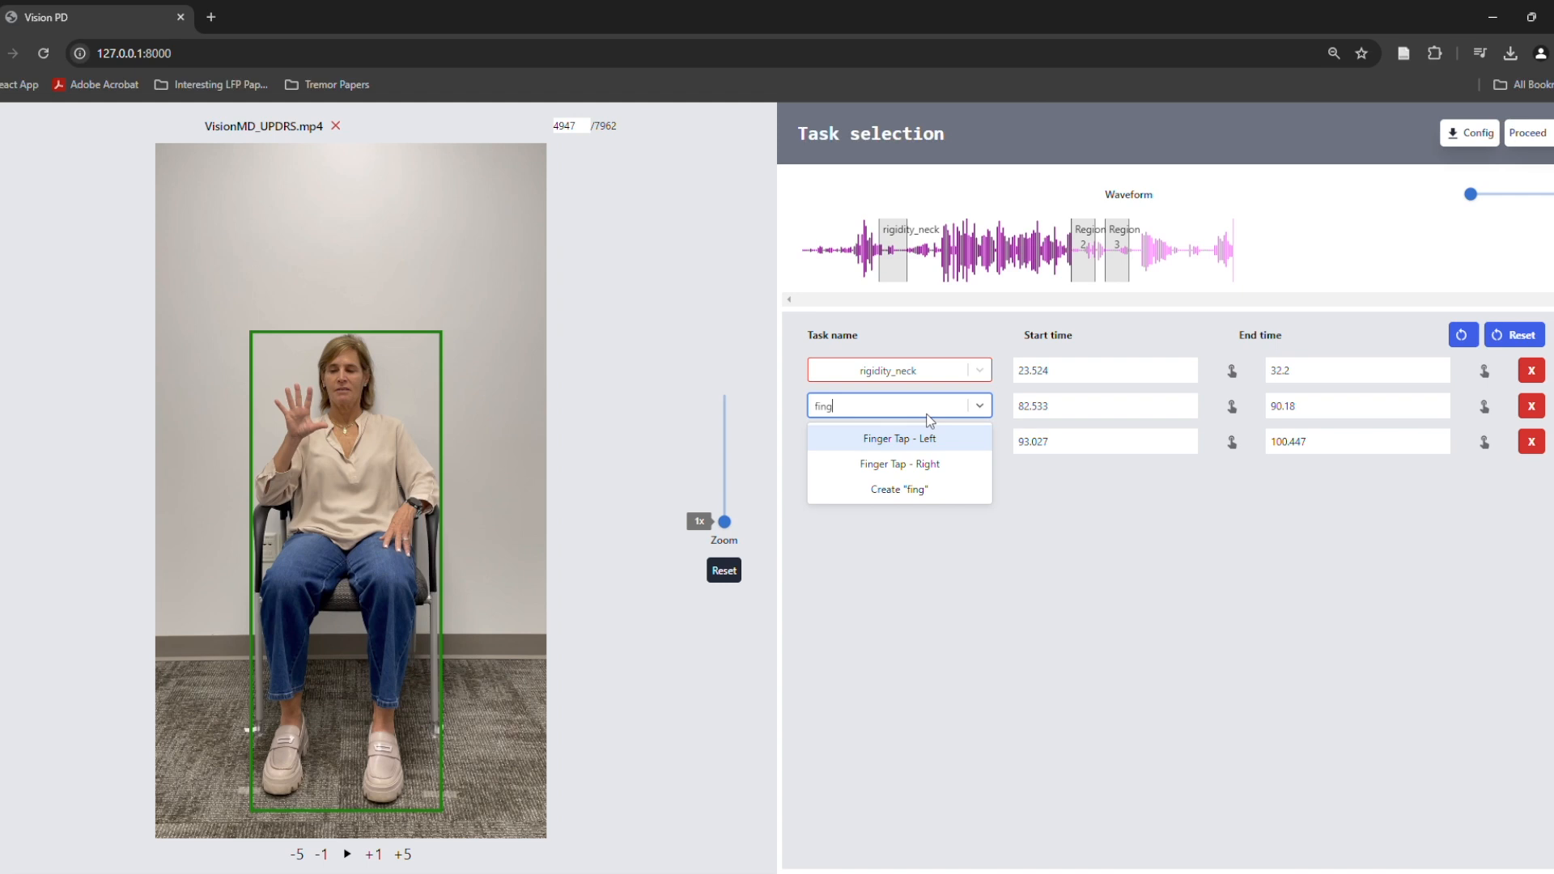
left_click(938, 465)
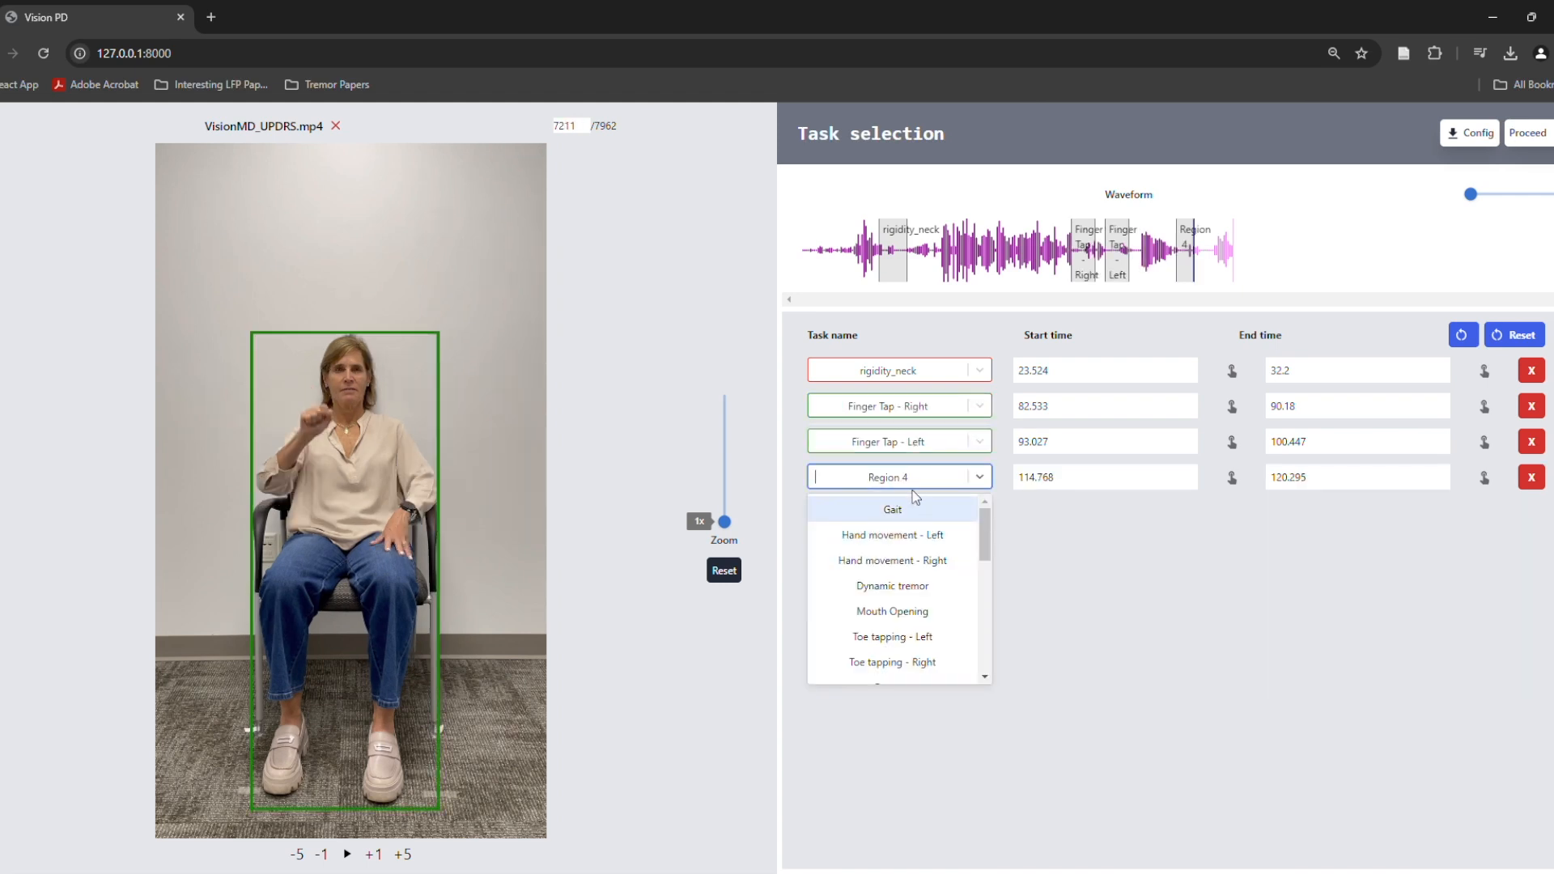
left_click(918, 558)
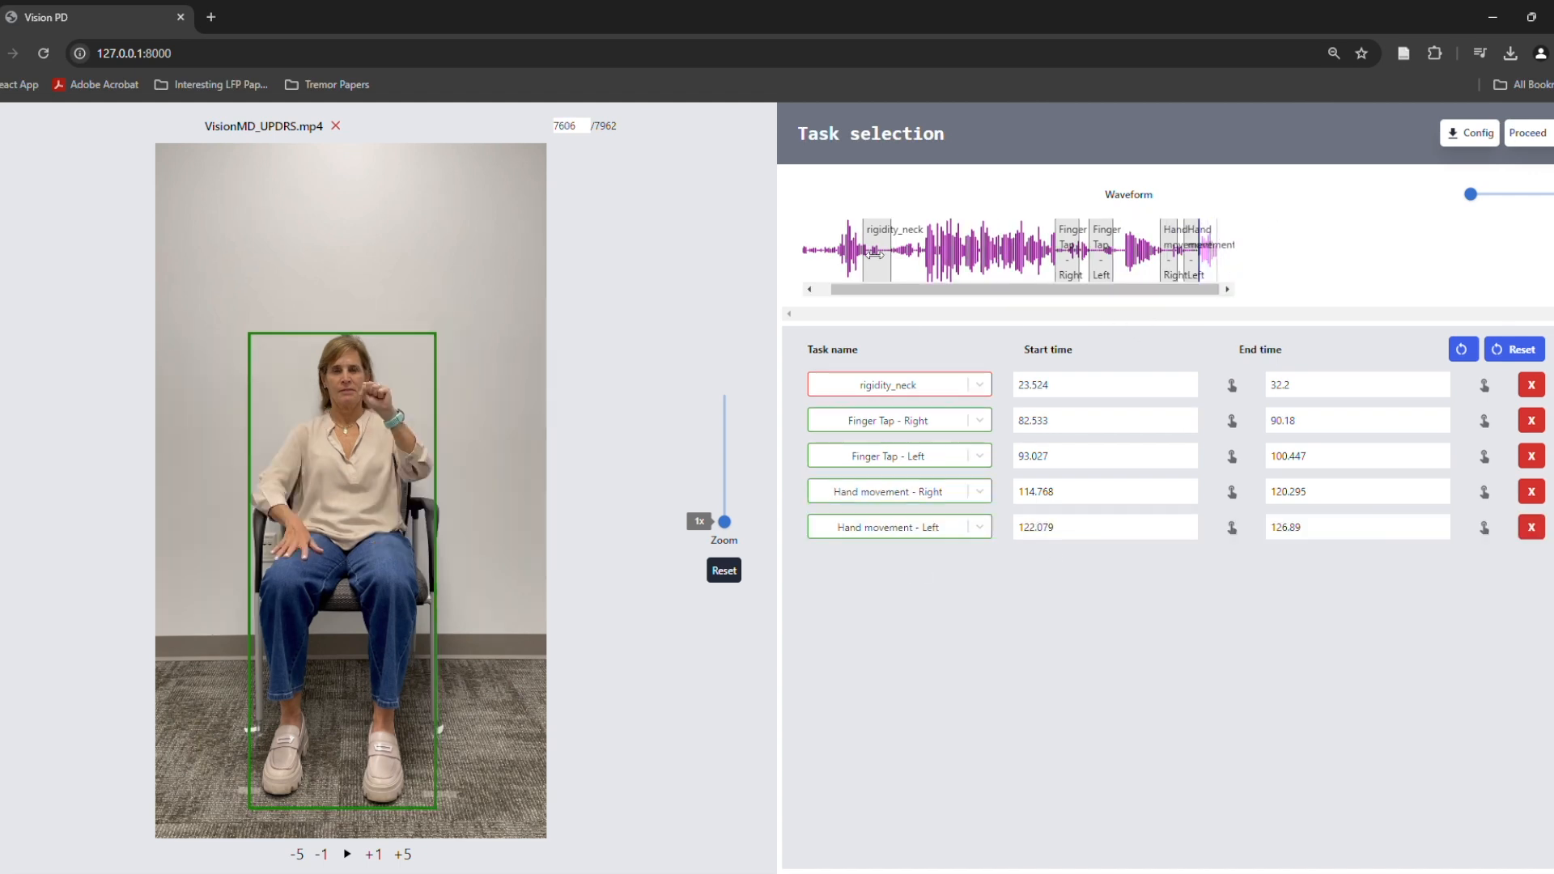
Download the task configuration and proceed to the task details
left_click(1470, 148)
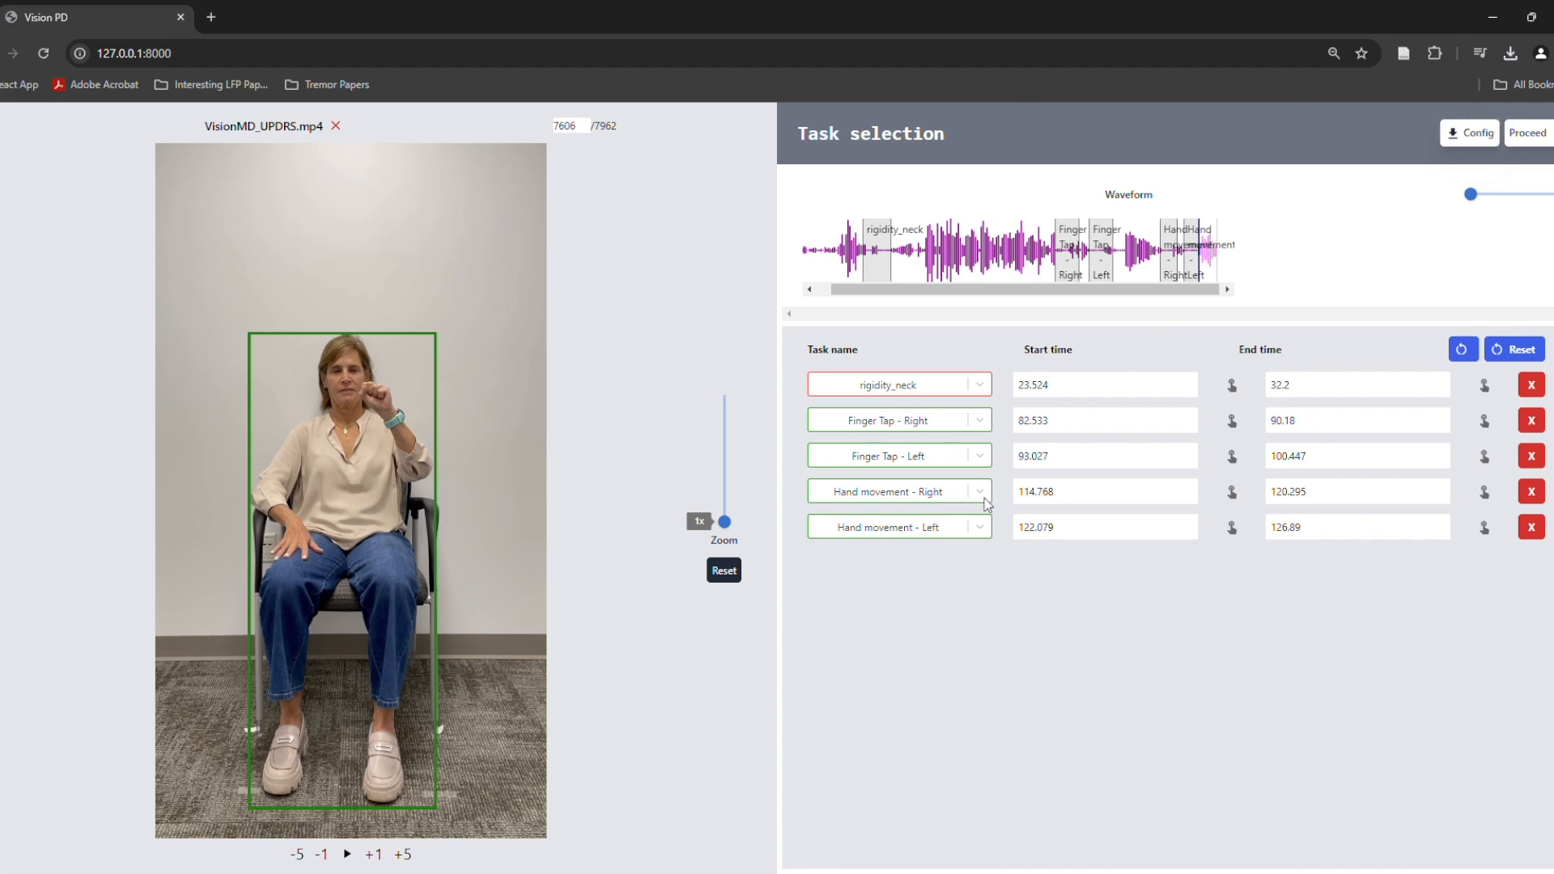
left_click(1527, 134)
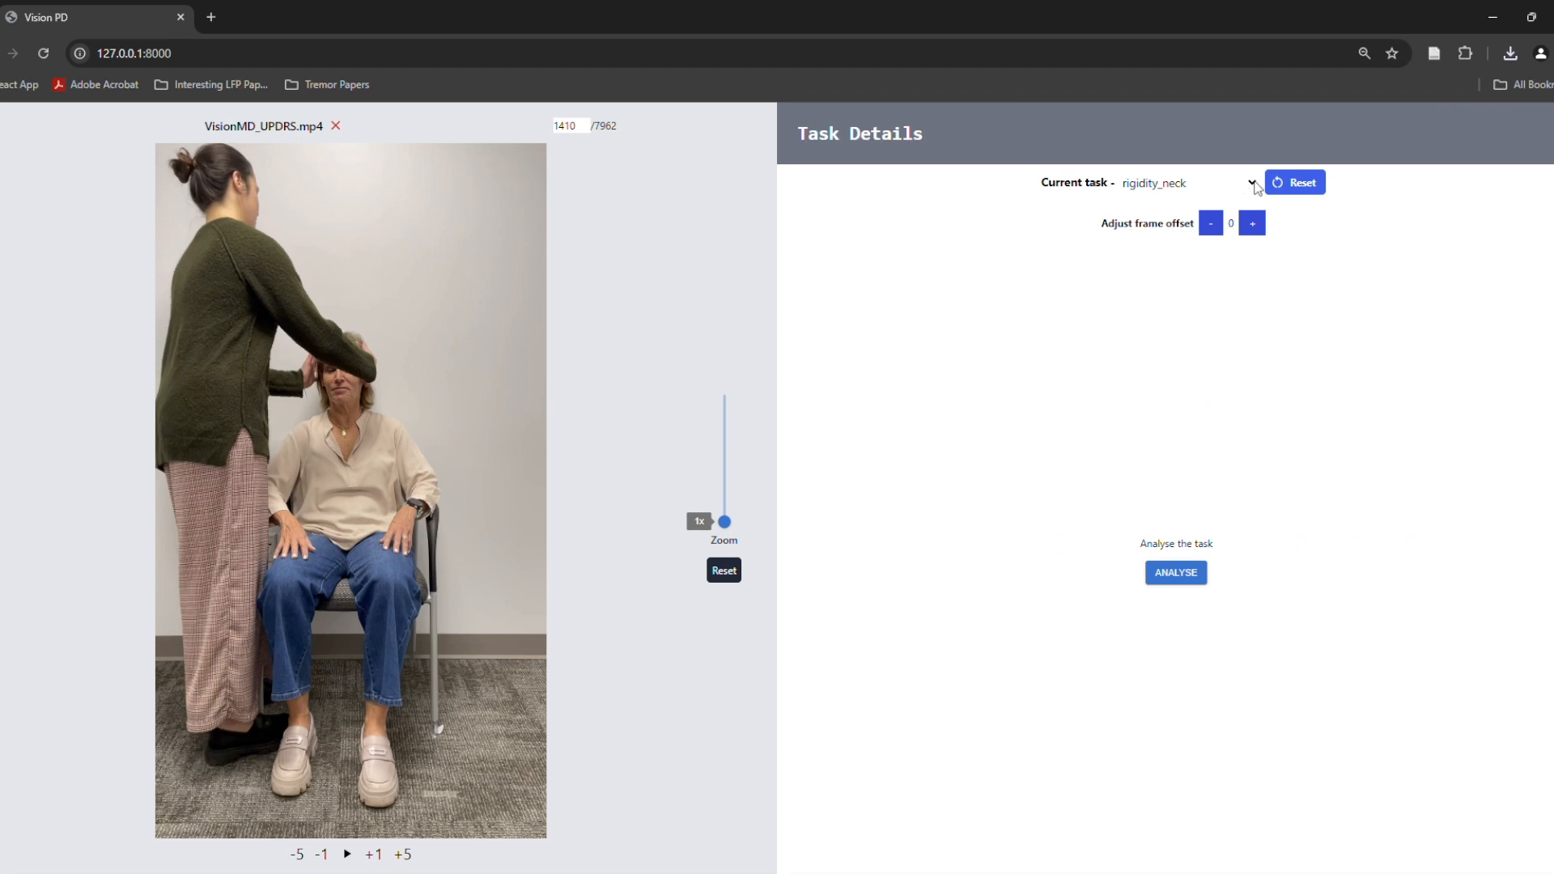
Choose Finger Tap - Right as the current task and run its automatic analysis
left_click(1191, 233)
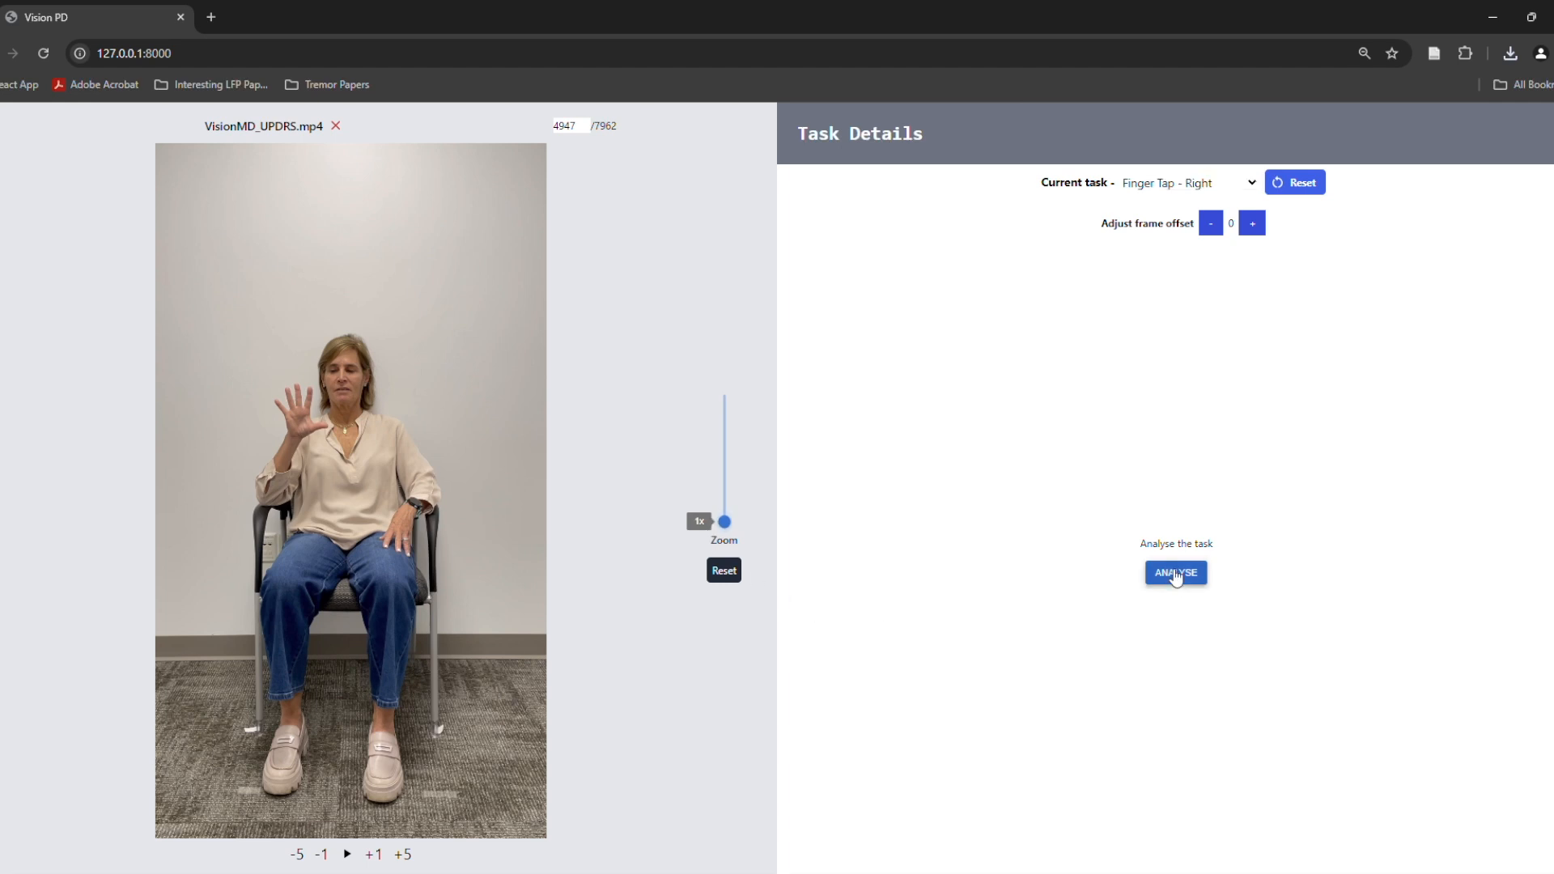
left_click(1171, 573)
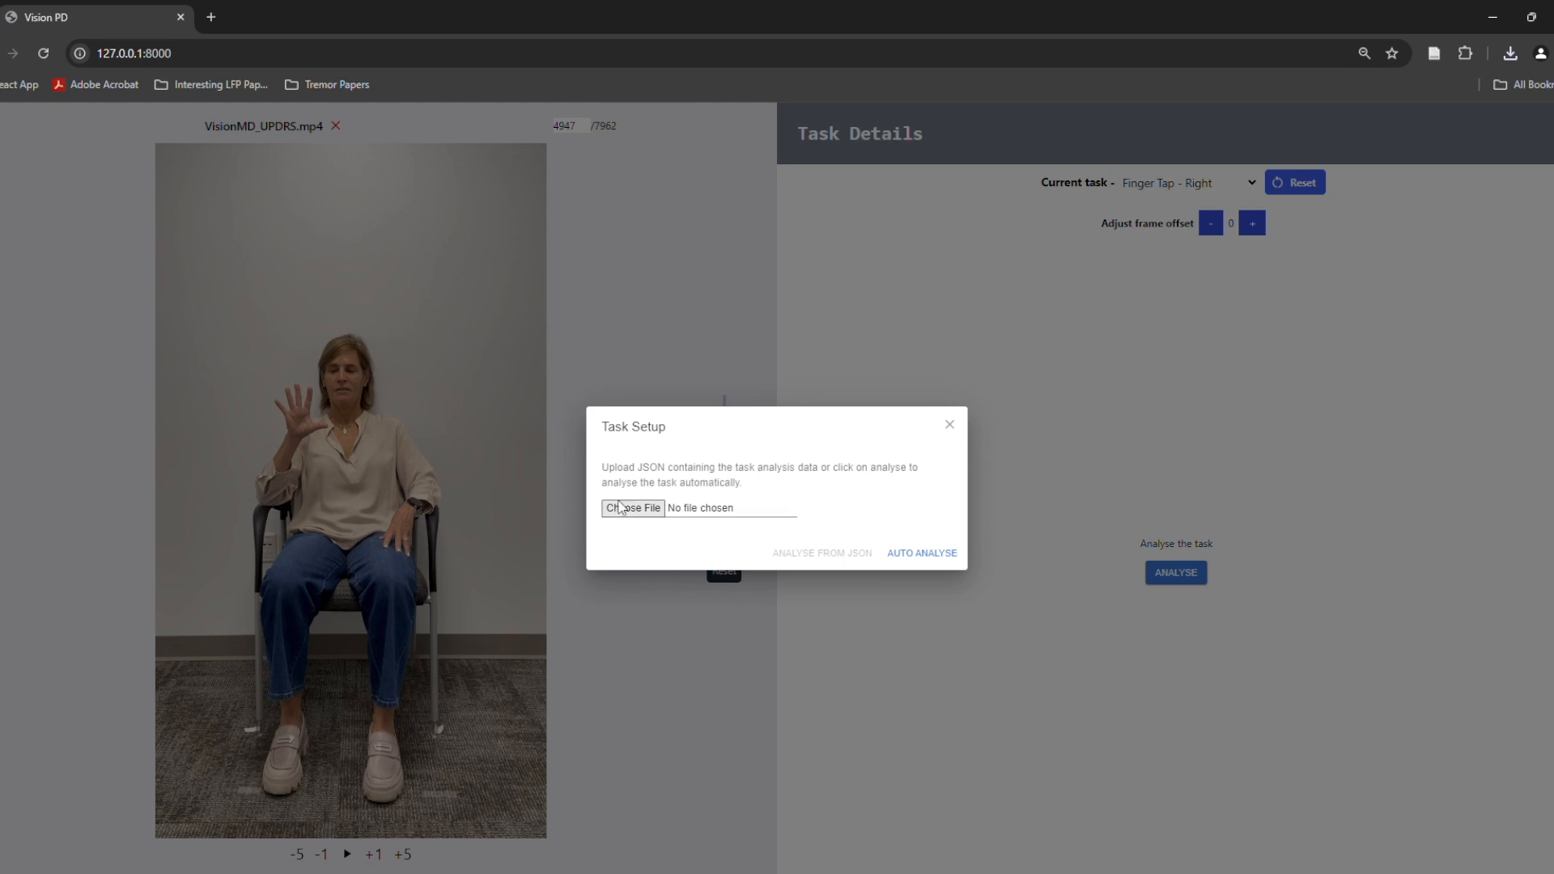
left_click(921, 558)
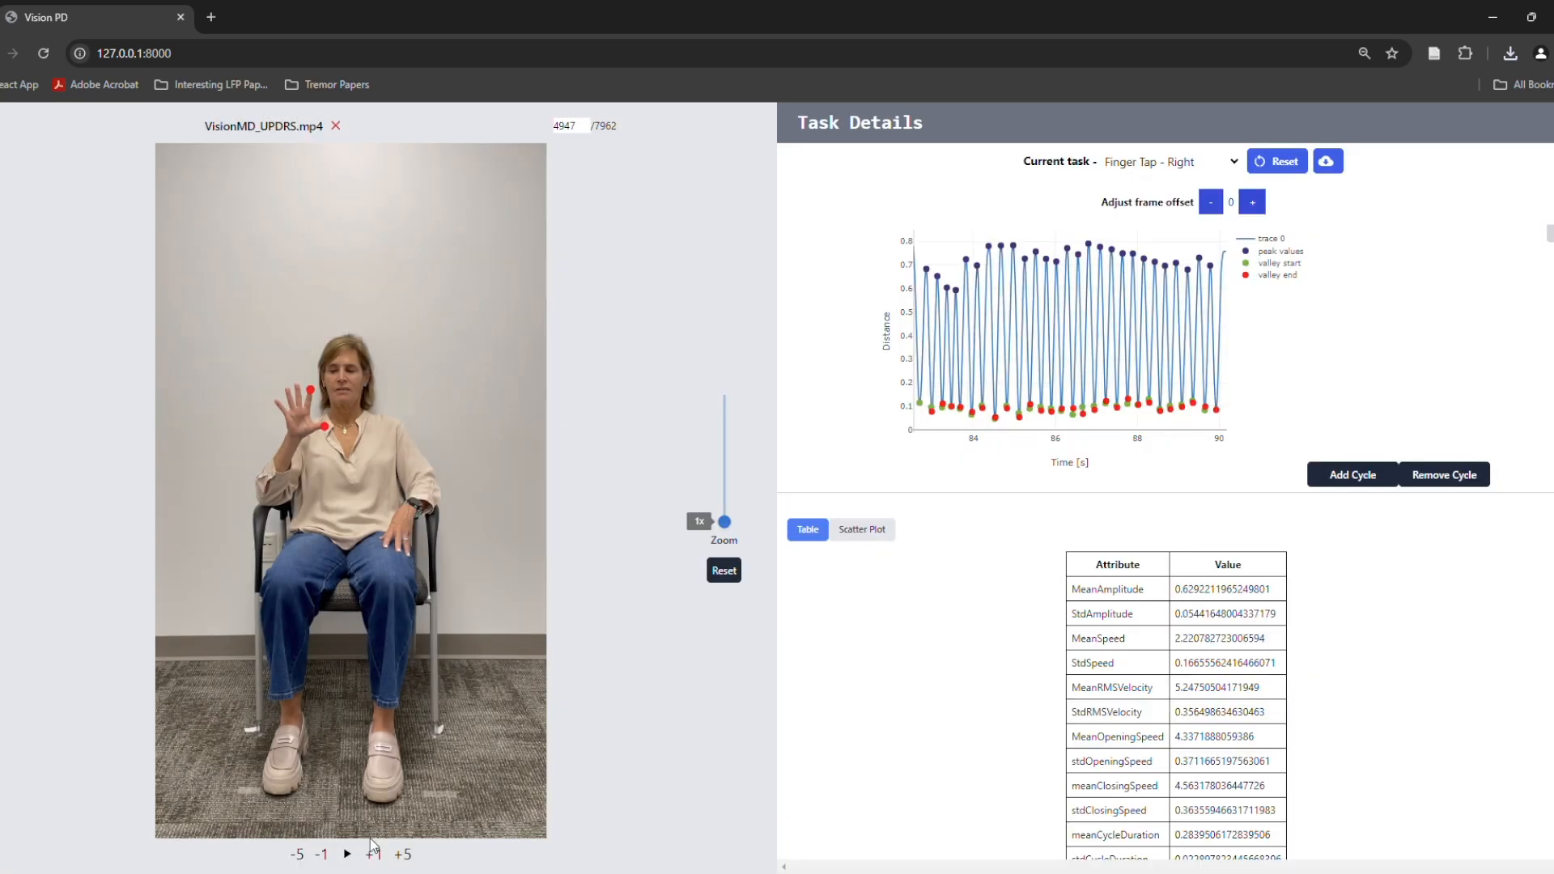
Step the video forward frame by frame from the start of the finger-tapping task to examine the tracked fingertips
left_click(375, 855)
left_click(375, 855)
left_click(375, 855)
left_click(374, 855)
left_click(375, 855)
left_click(375, 855)
left_click(375, 855)
left_click(375, 855)
left_click(375, 855)
left_click(375, 855)
left_click(374, 855)
left_click(373, 854)
left_click(373, 855)
left_click(373, 855)
left_click(373, 855)
left_click(374, 855)
left_click(374, 855)
left_click(374, 855)
left_click(373, 855)
left_click(374, 855)
left_click(373, 855)
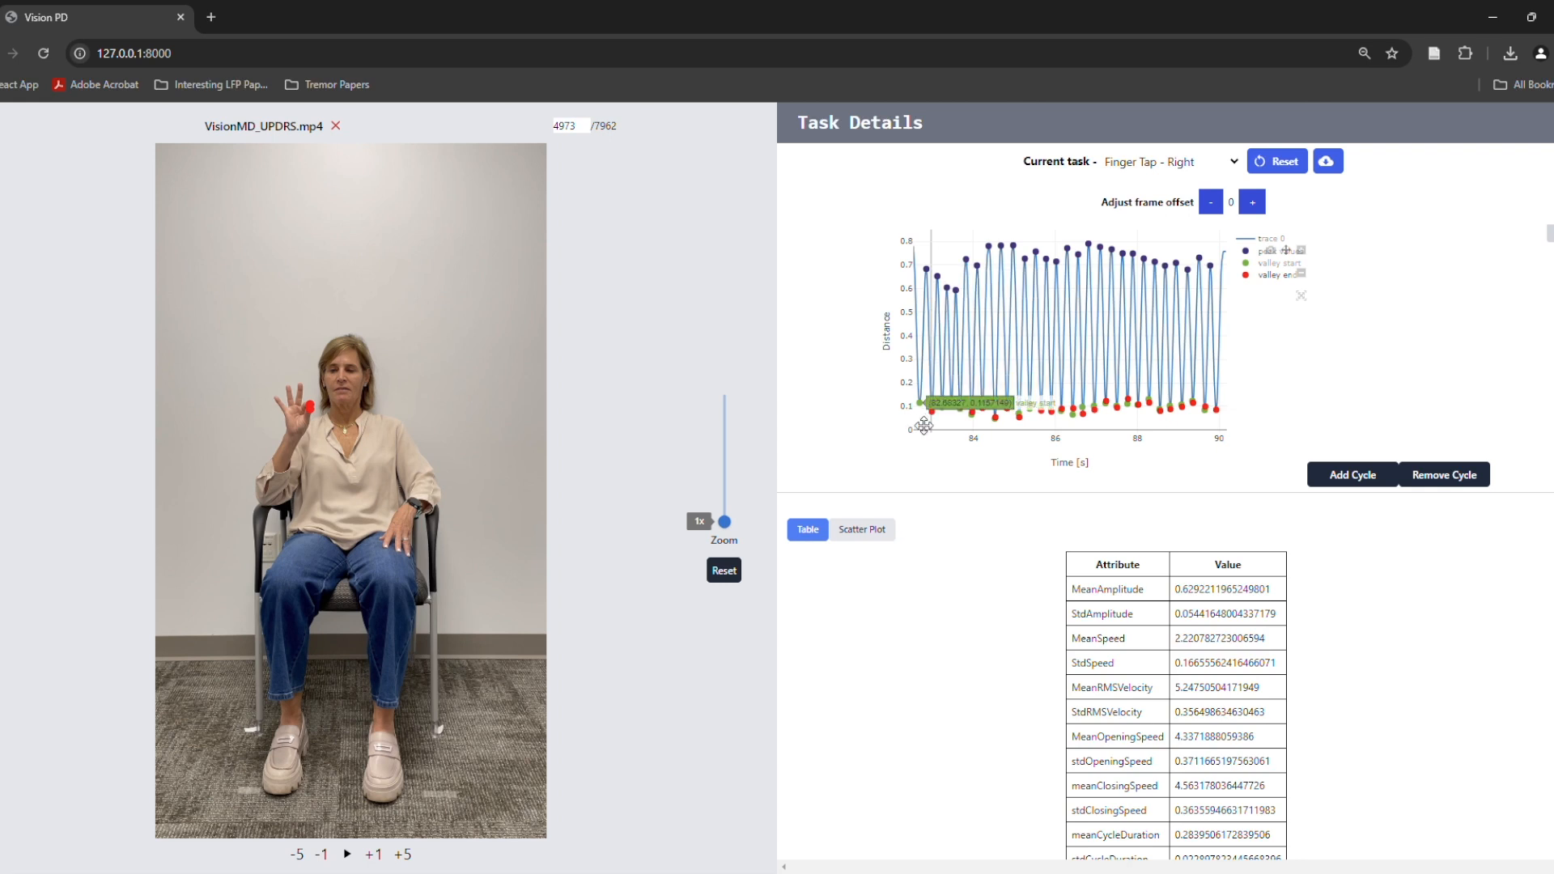
key("Right")
key("Right")
key("Right")
key("Right")
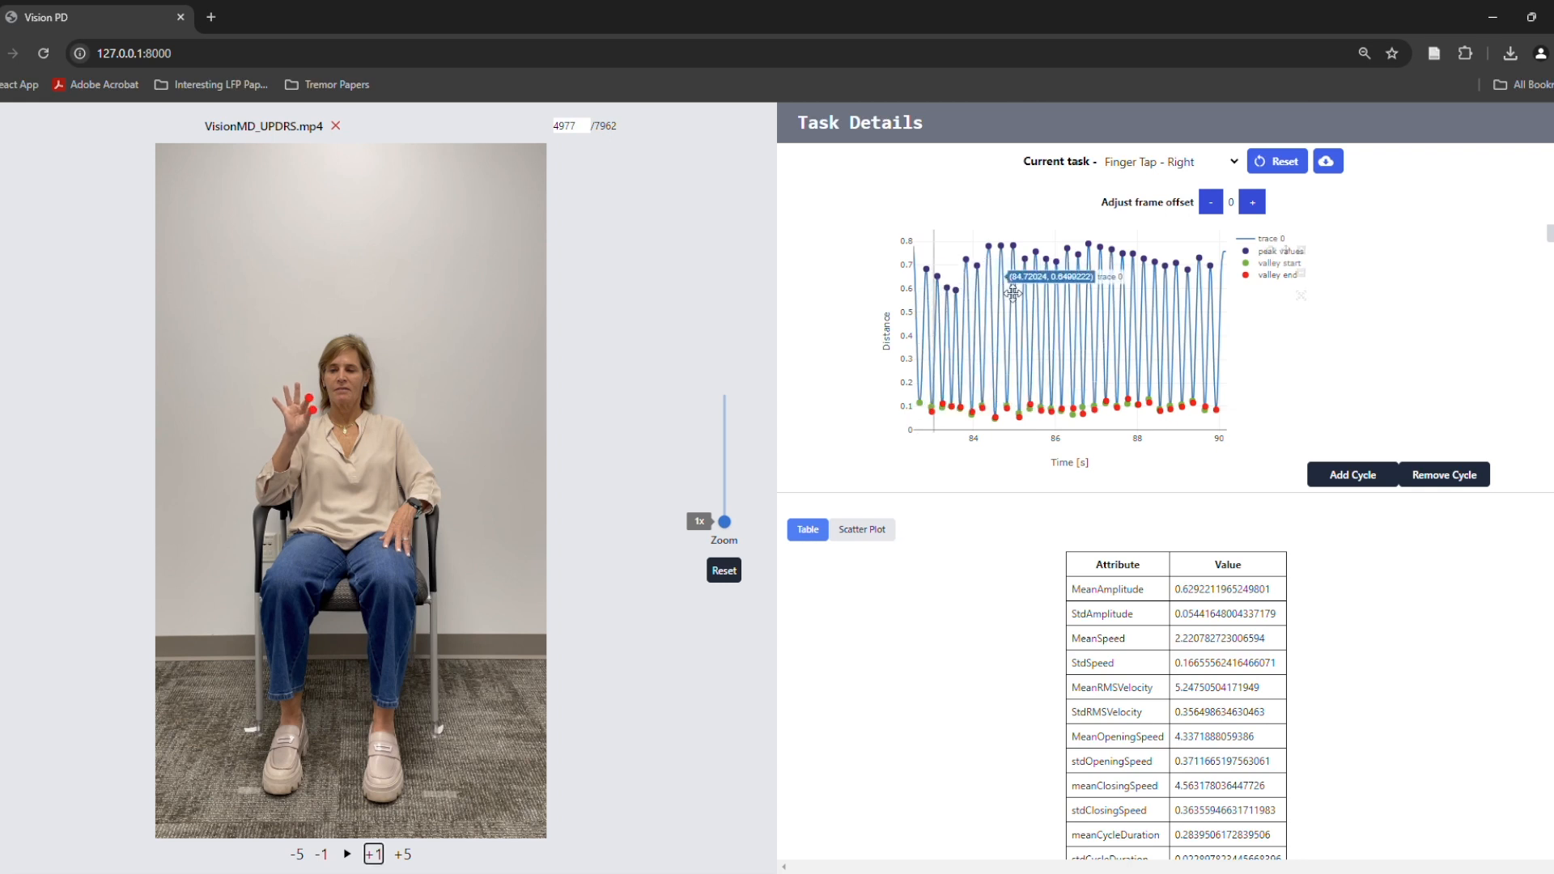
Inspect the video at several points along the distance plot and read through the attribute table
left_click(1011, 291)
left_click(982, 314)
left_click(937, 320)
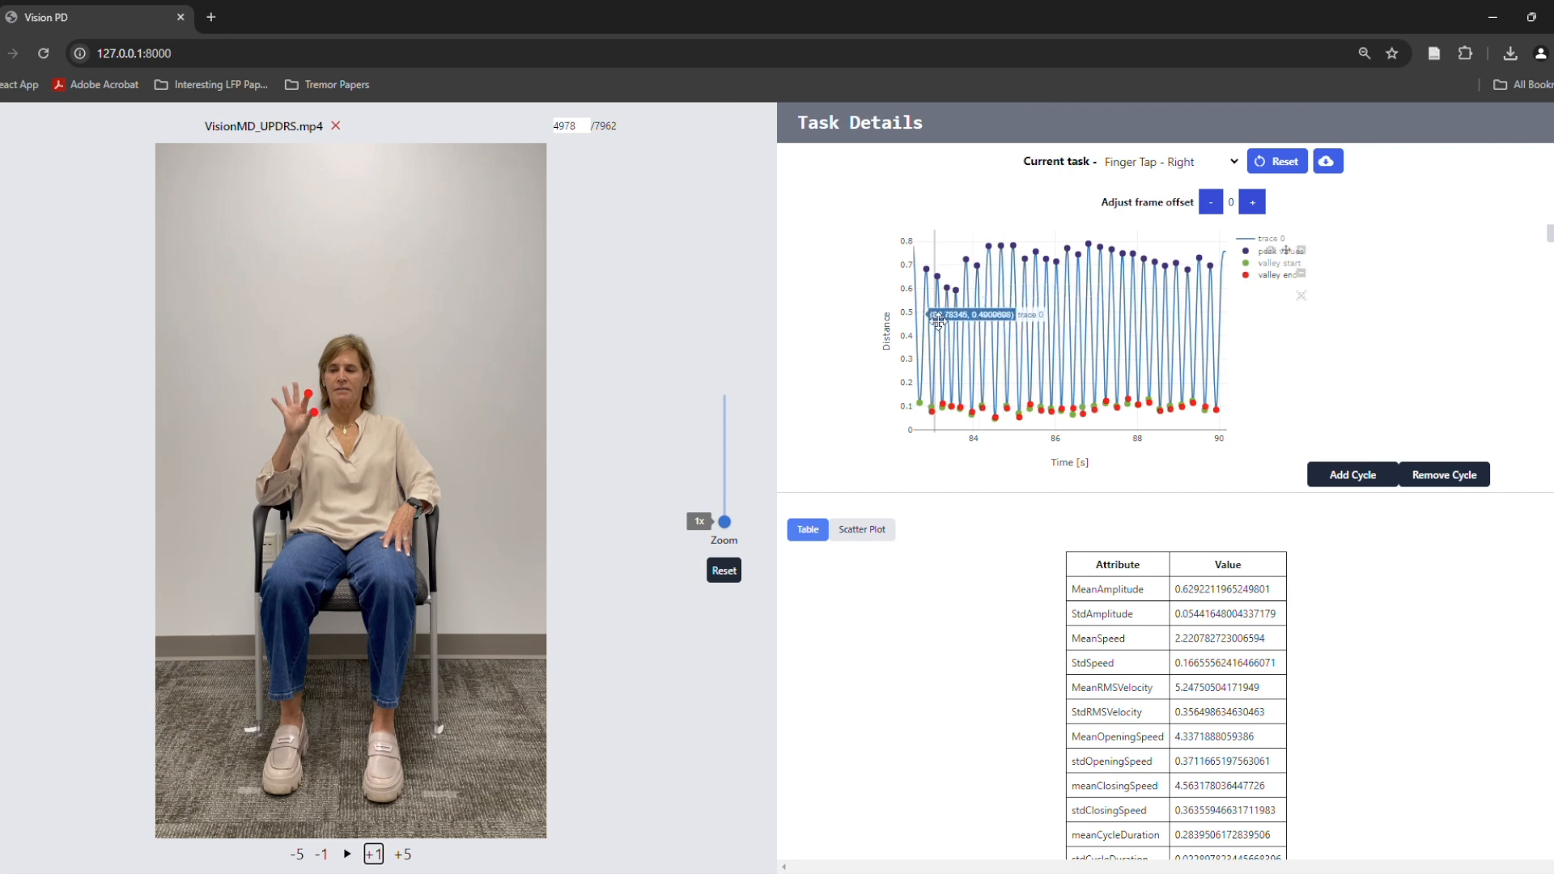
left_click(1013, 255)
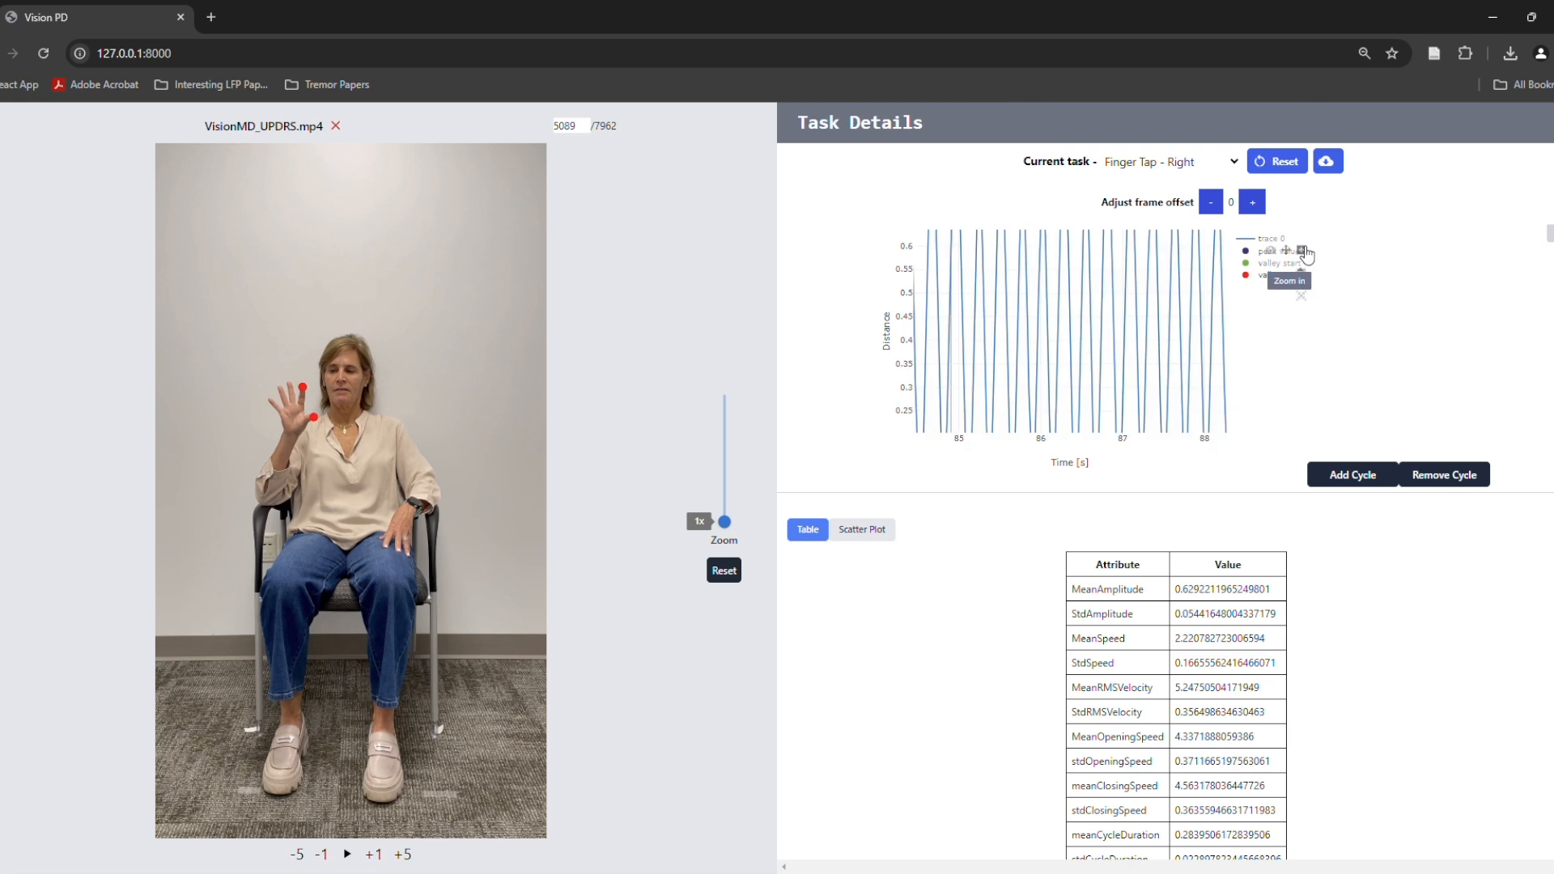
left_click_drag(1099, 236, 917, 255)
left_click_drag(1111, 306, 1112, 269)
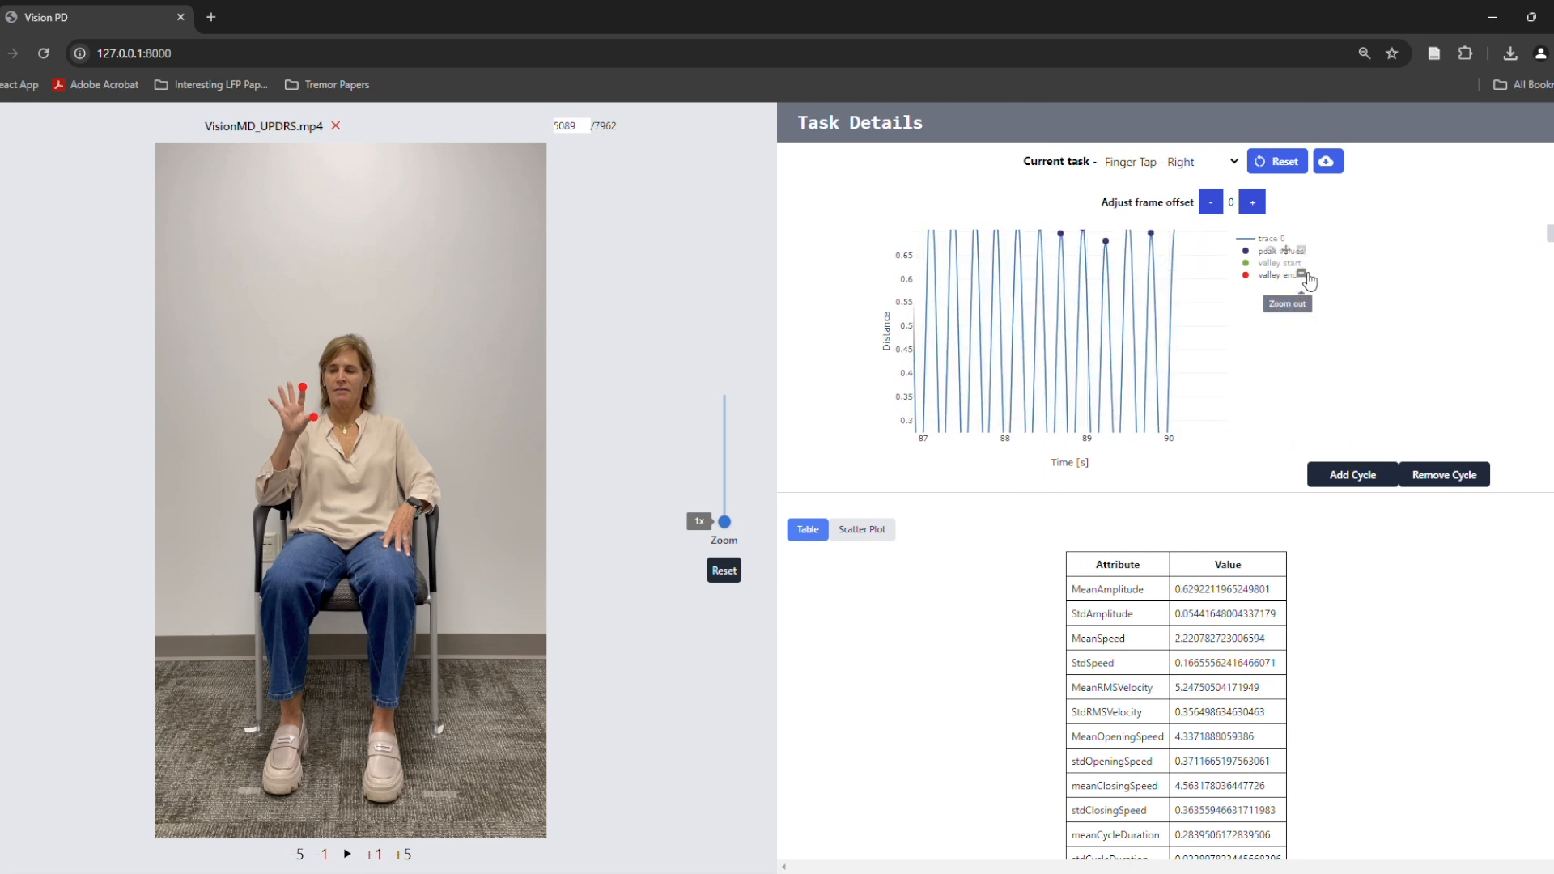
left_click(1305, 276)
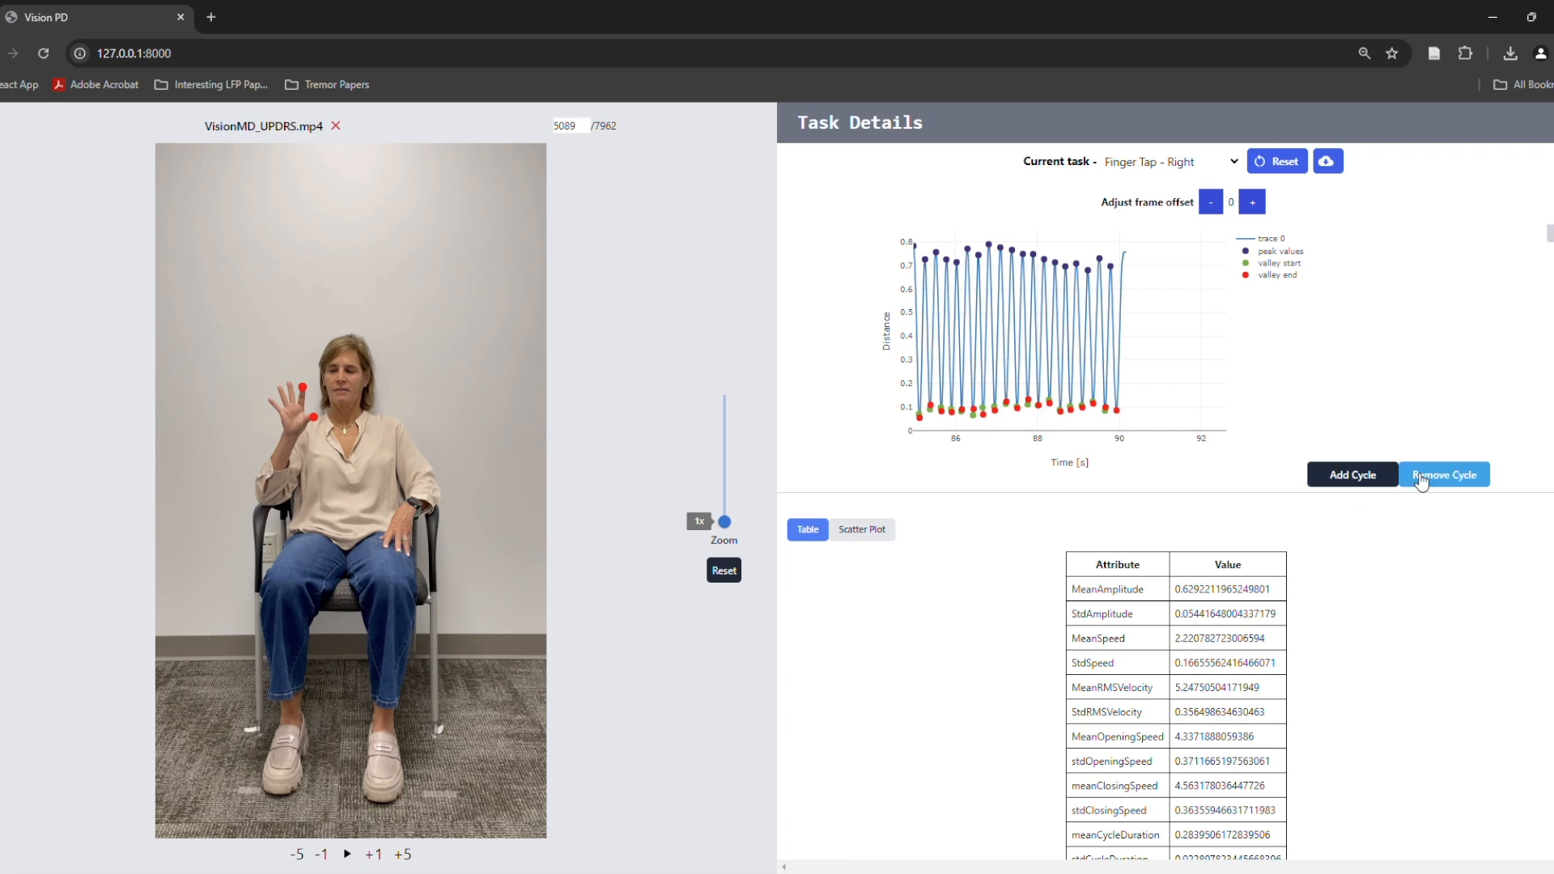
scroll(1239, 552, "down", 2)
scroll(1241, 403, "down", 2)
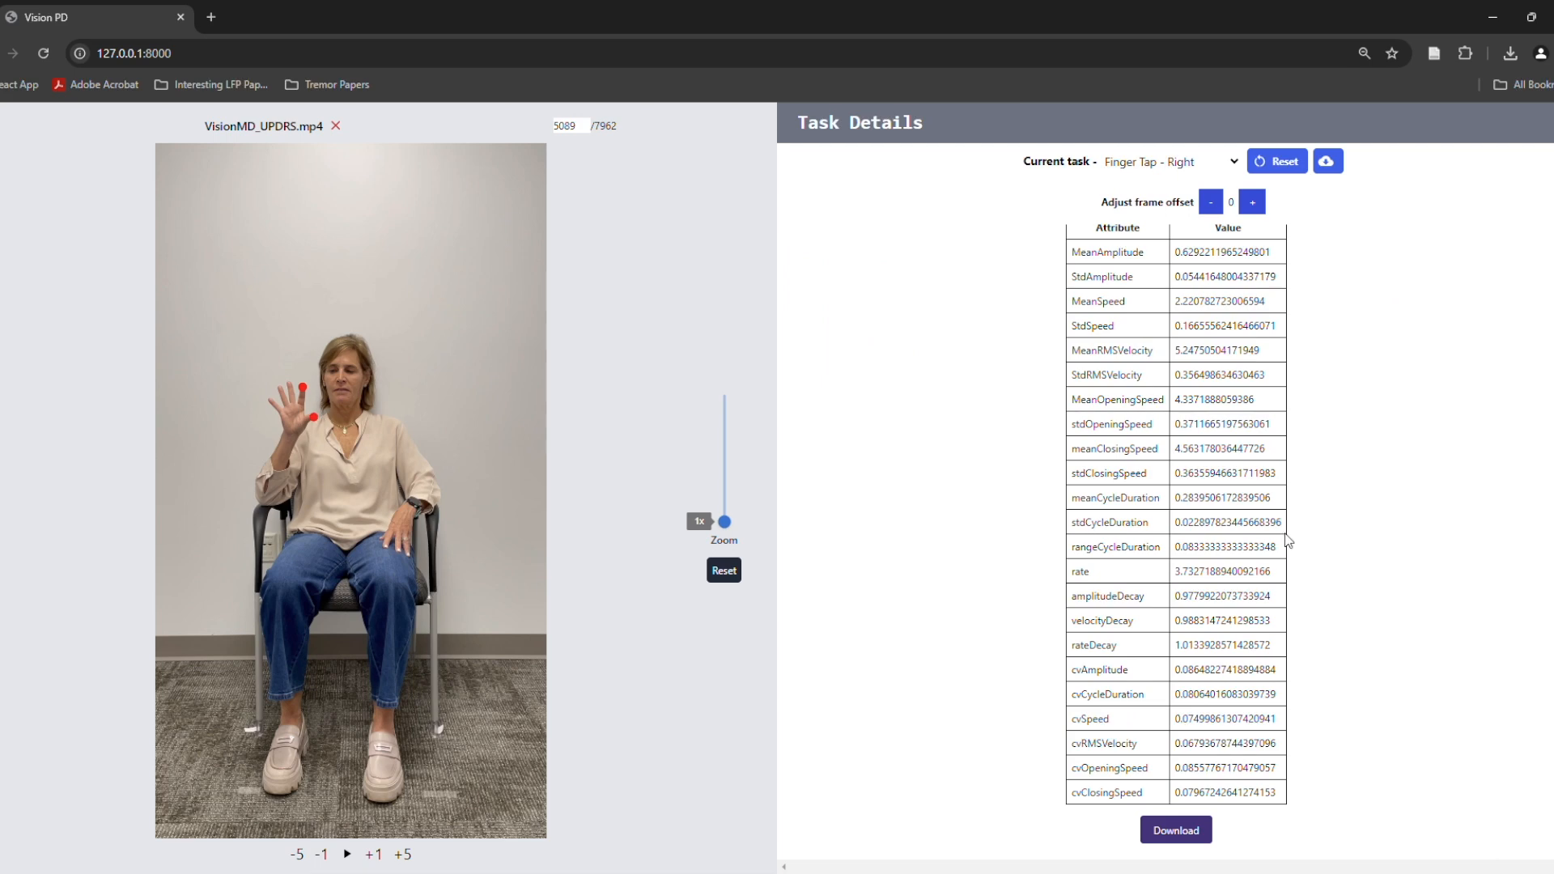
scroll(1289, 541, "up", 4)
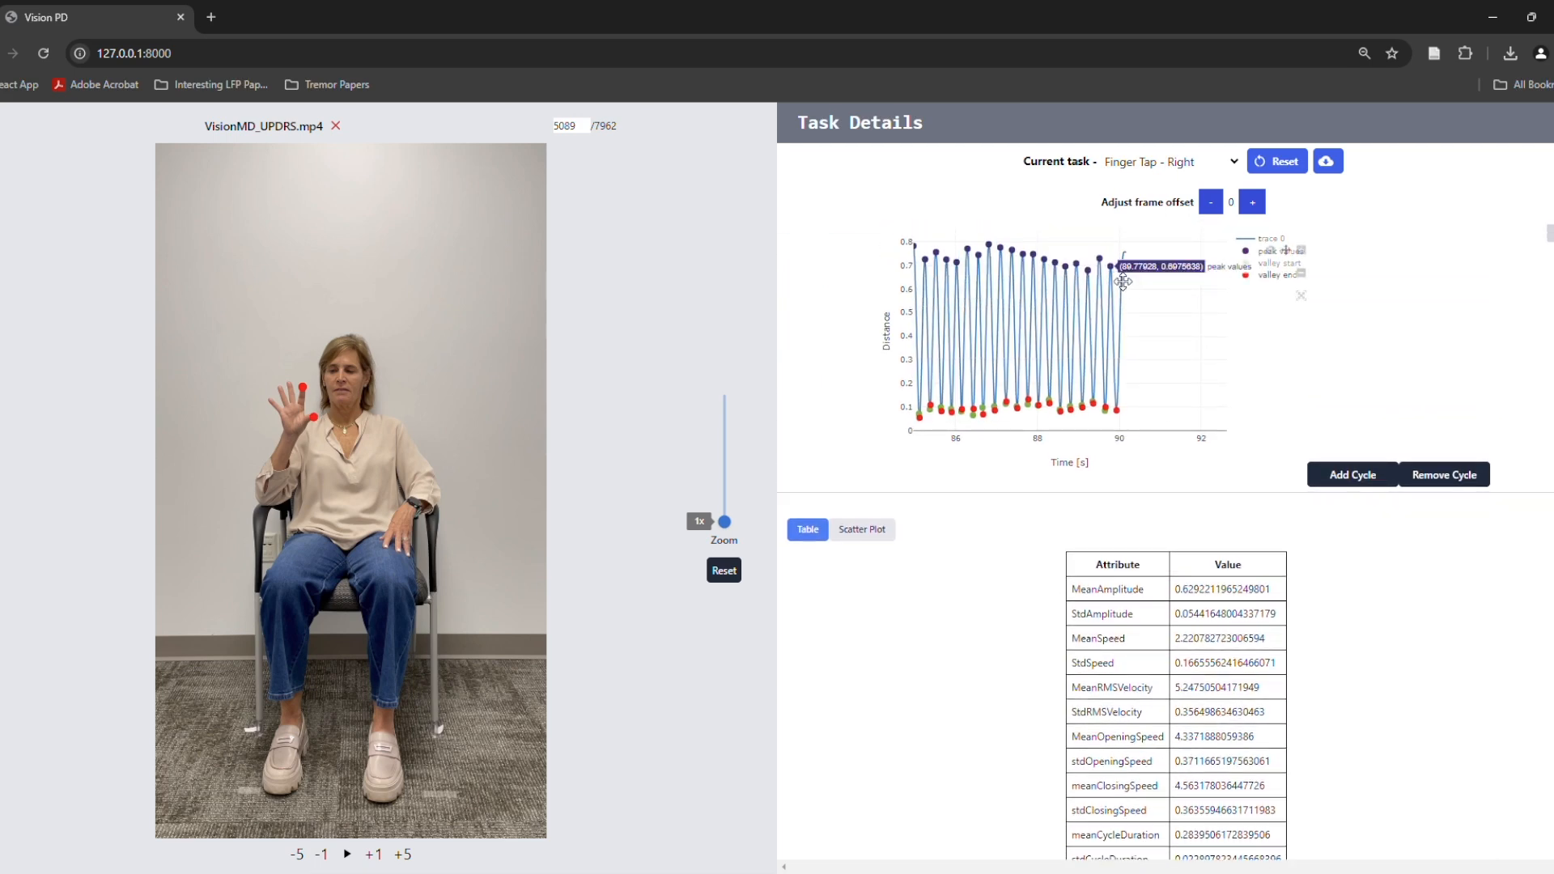
Remove the last finger-tap cycle, peaking at about 89.8 s, from the distance plot
left_click(1122, 281)
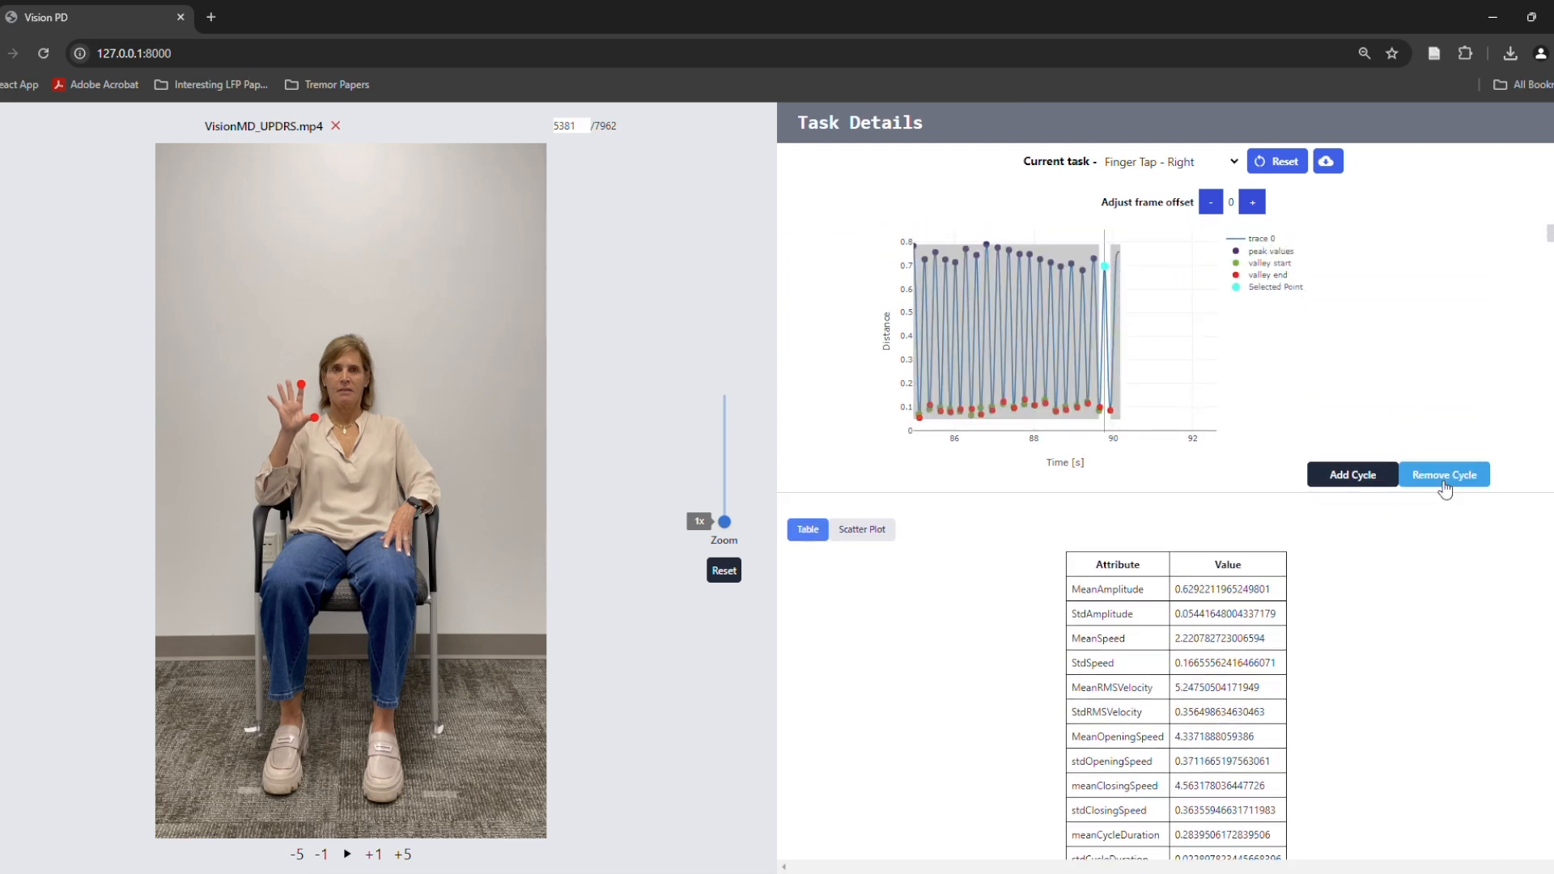
left_click(1446, 479)
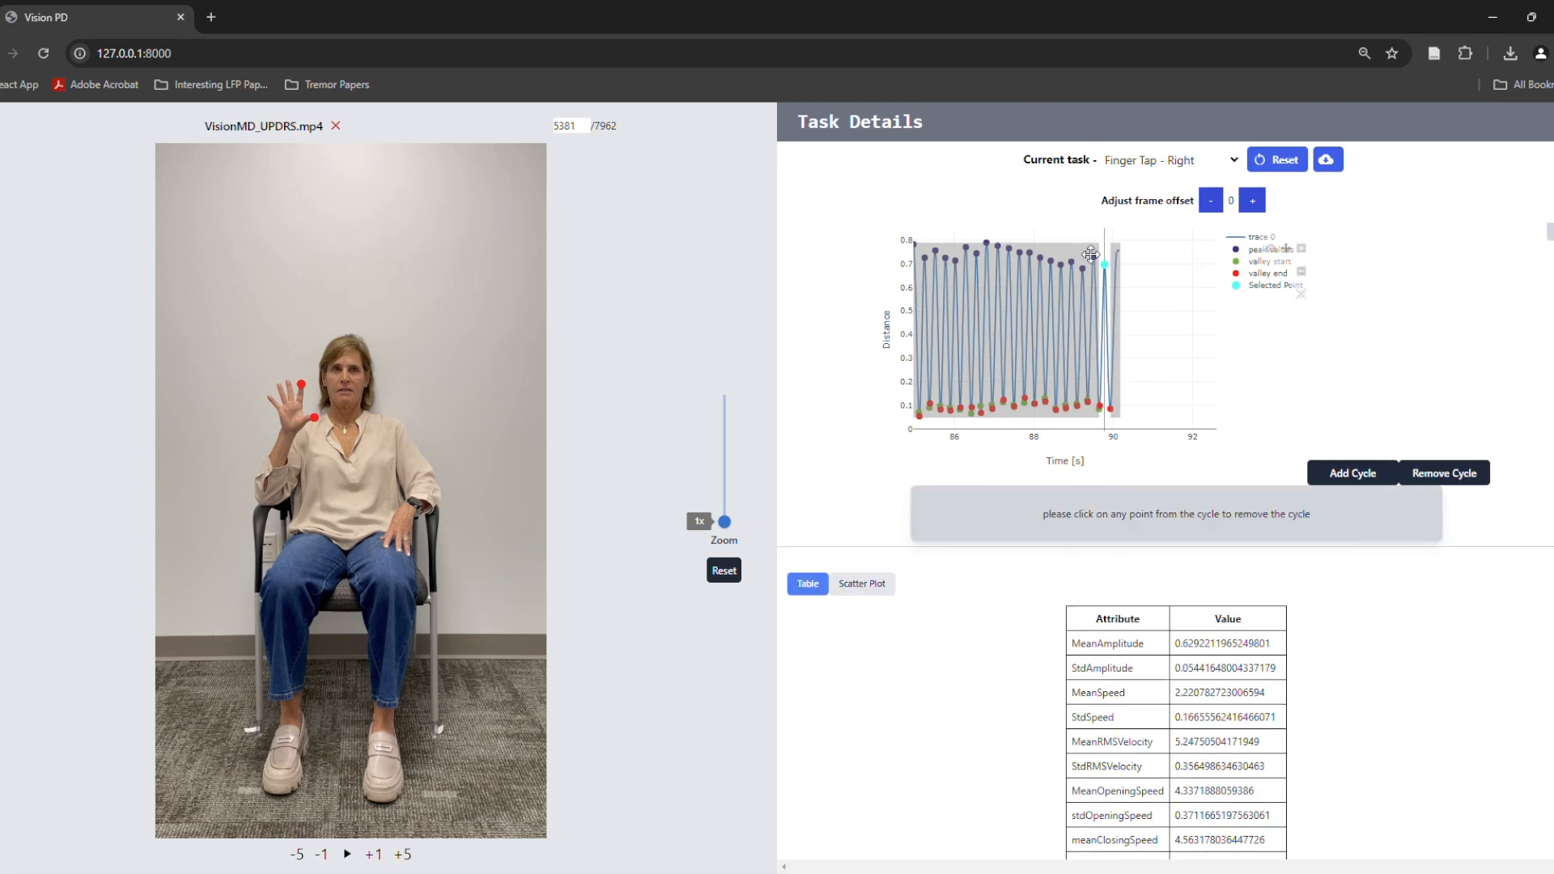
left_click(1115, 268)
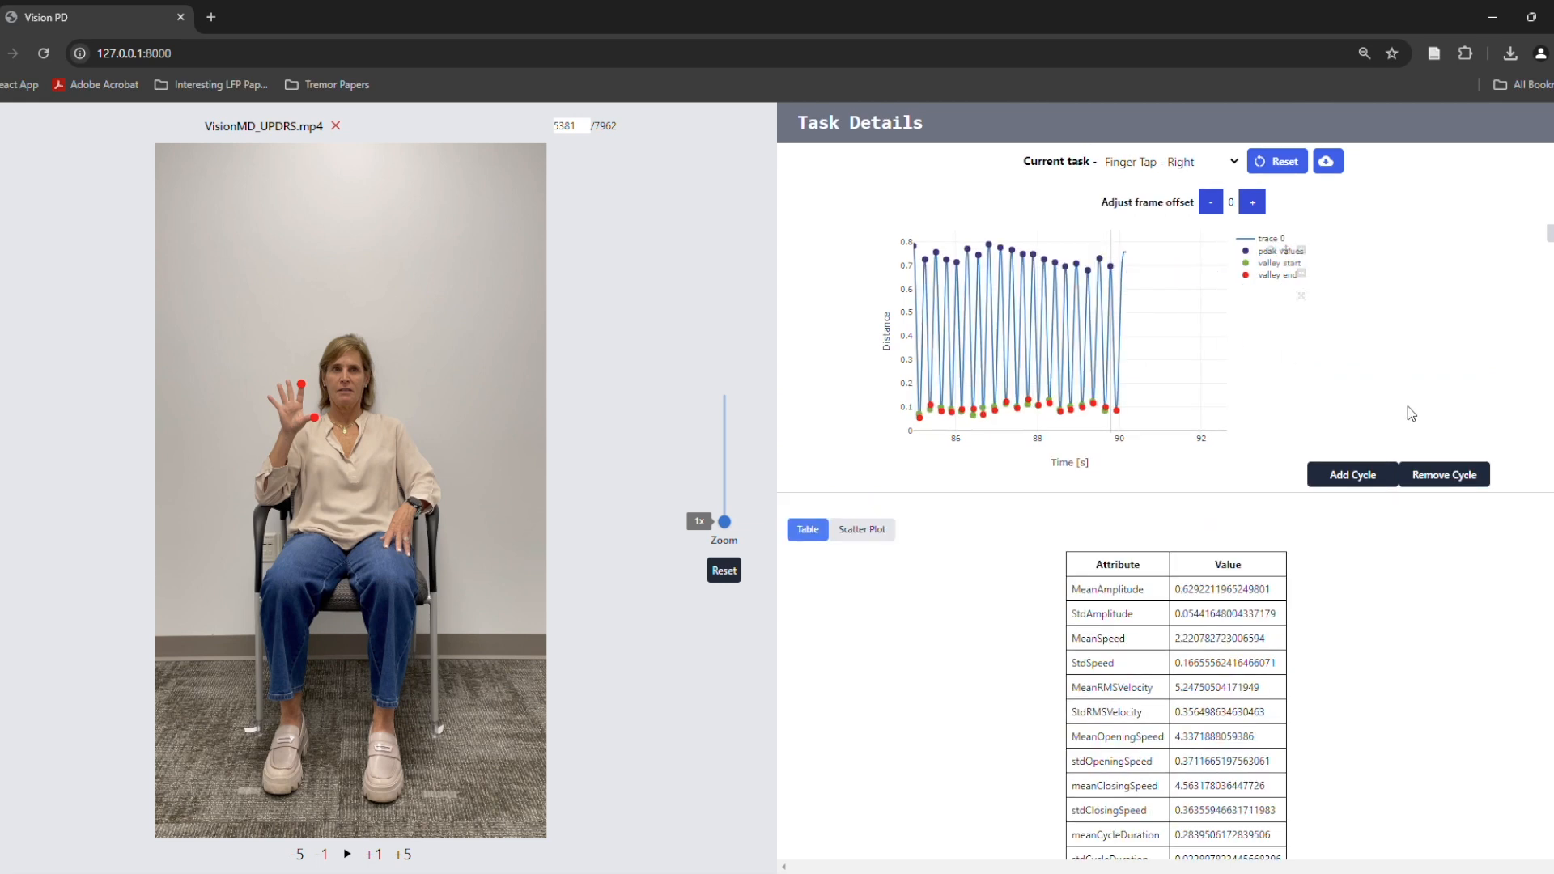
left_click(1446, 476)
left_click(1120, 278)
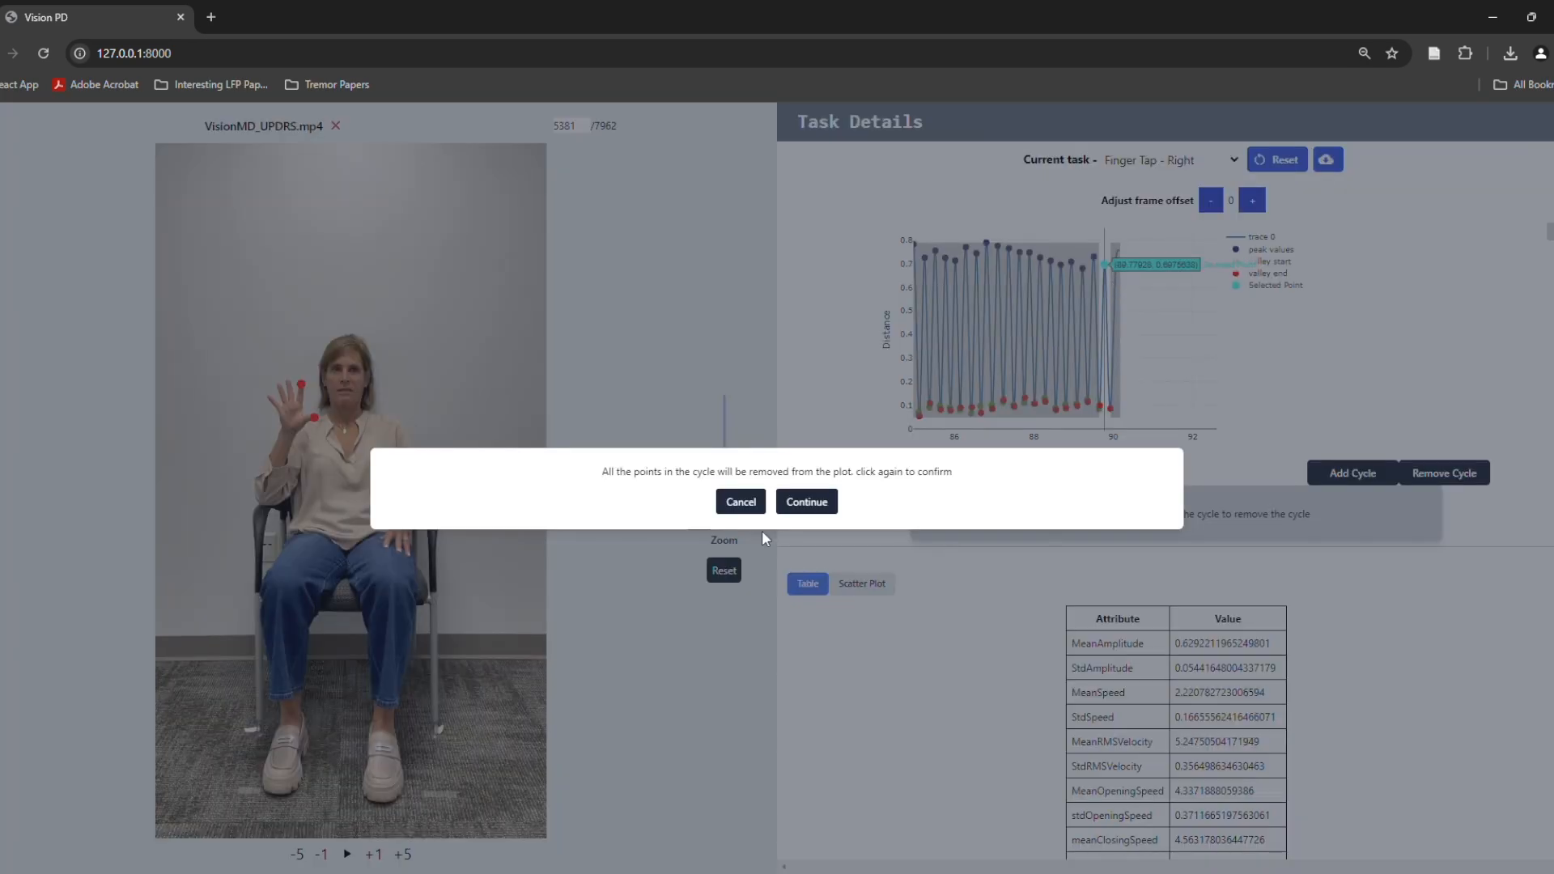
left_click(809, 503)
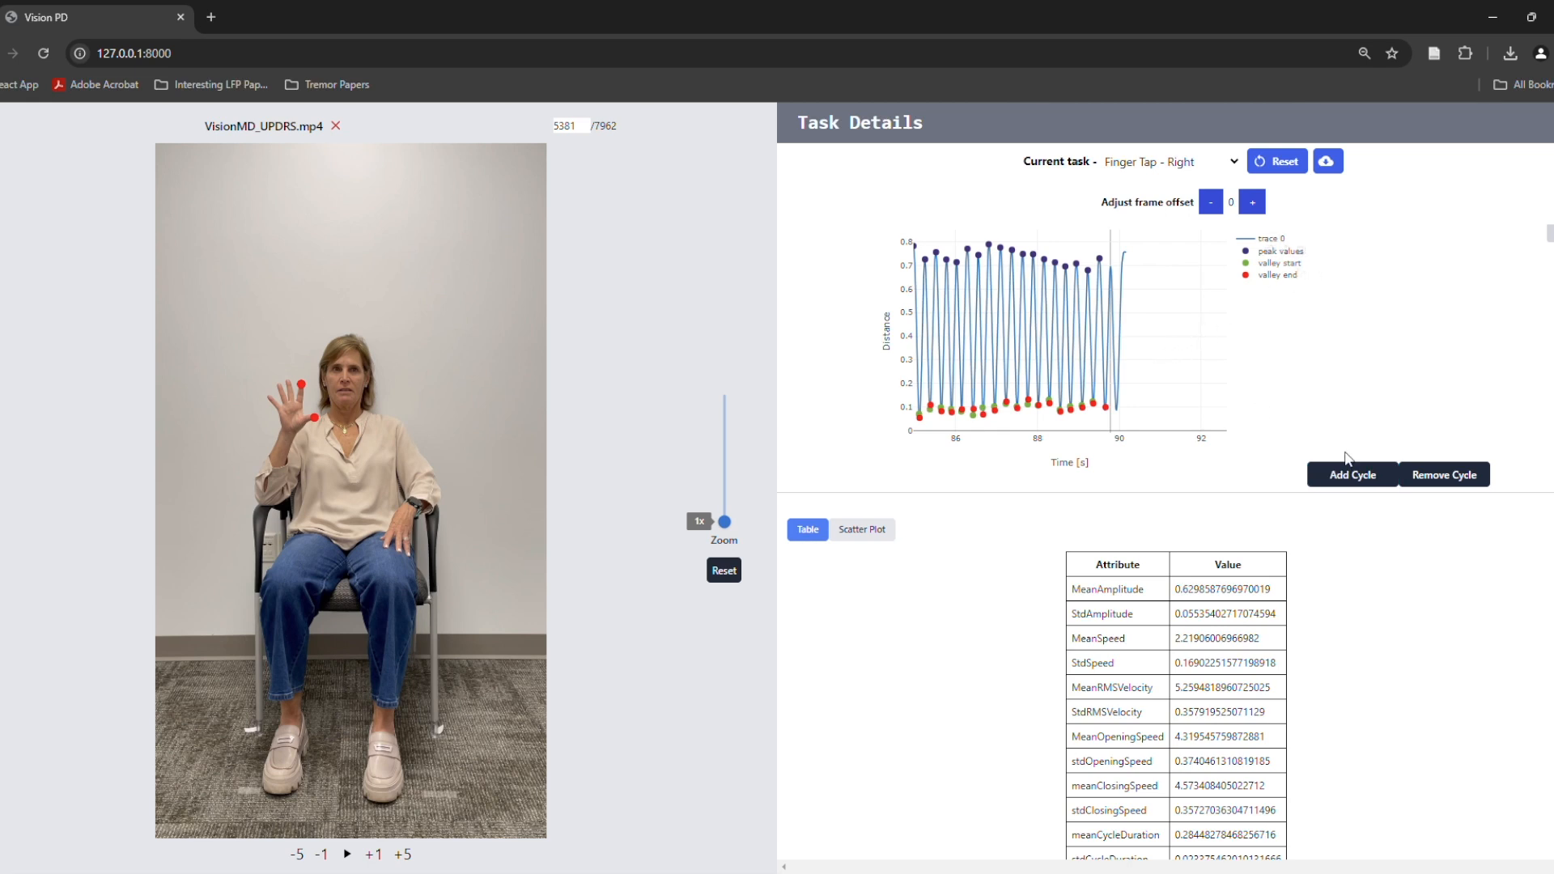
Add a cycle at the end of the distance plot with its valley start at about 89.7 s and valley end at about 89.9 s
left_click(1374, 485)
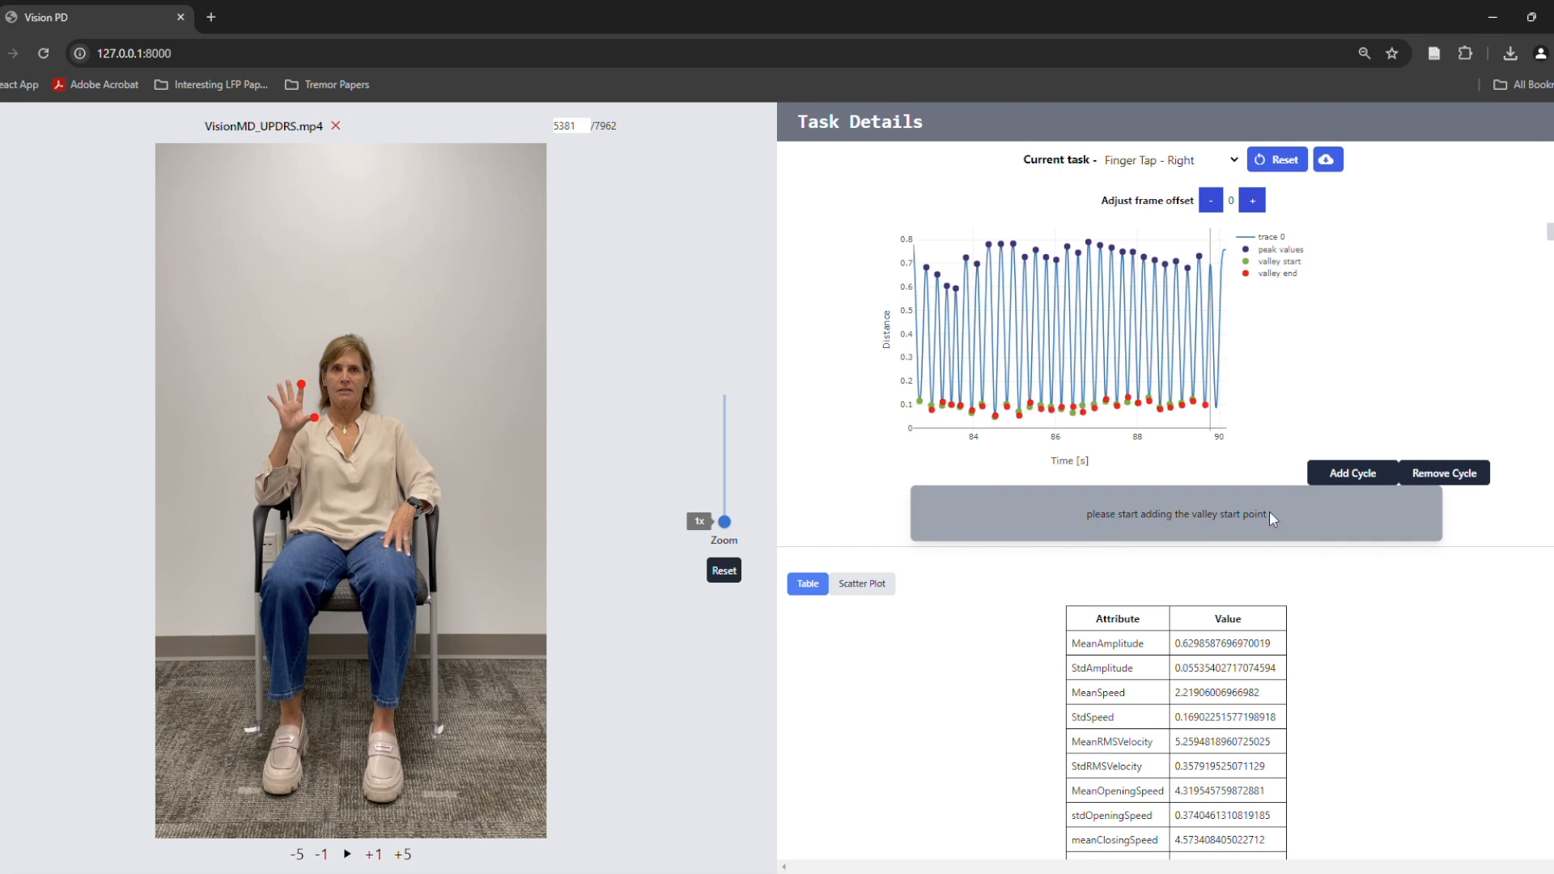
left_click_drag(1184, 368, 1103, 382)
left_click(1305, 252)
left_click(1305, 252)
left_click_drag(1191, 349, 967, 302)
left_click_drag(1093, 411, 1111, 314)
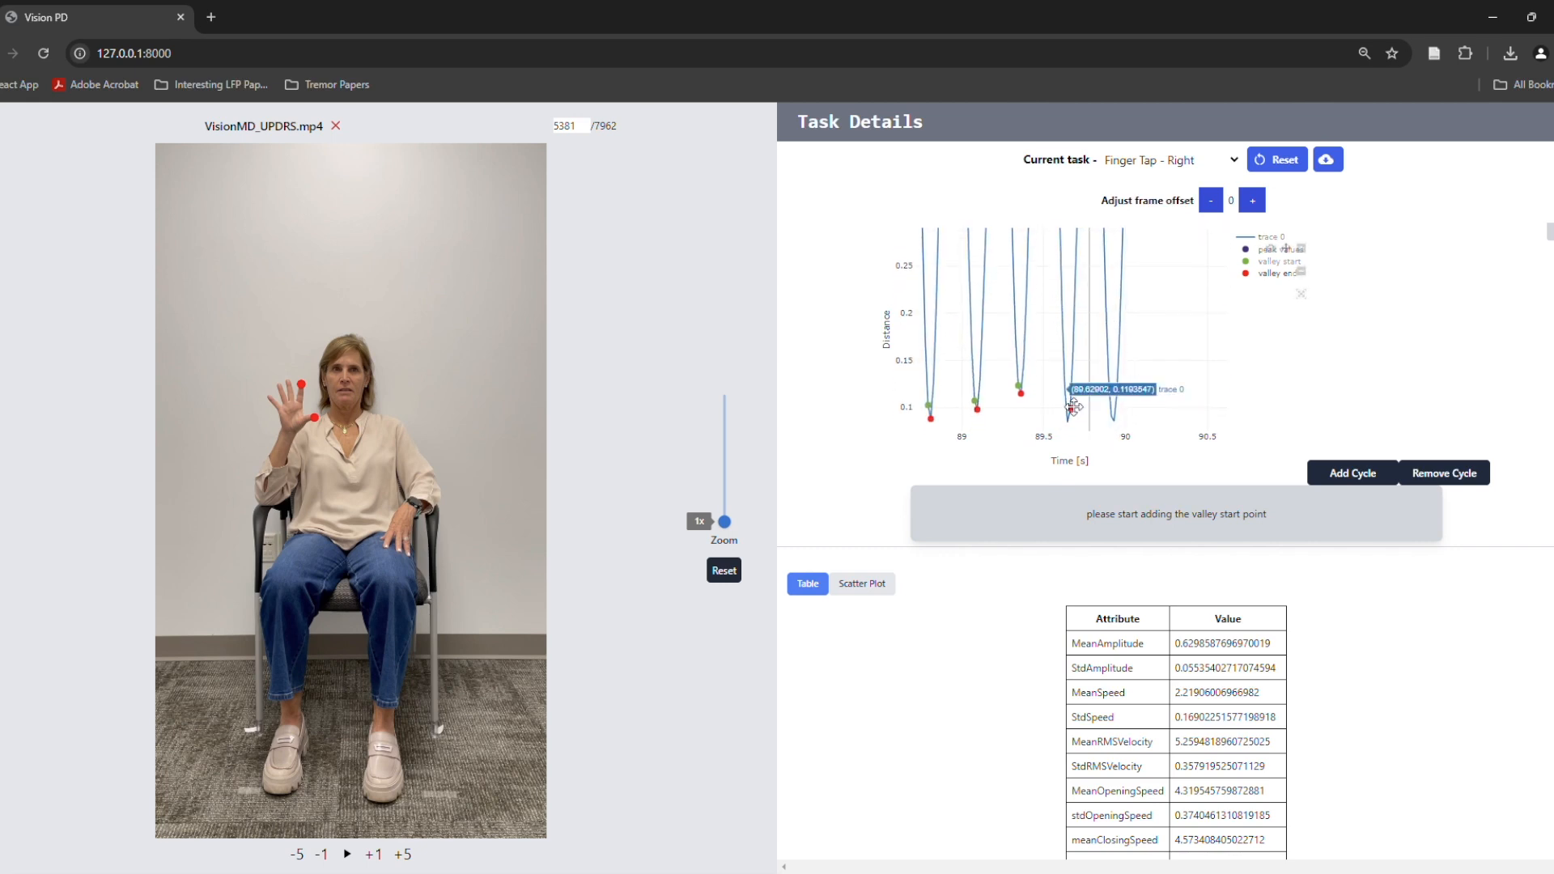
left_click(1083, 370)
left_click_drag(1158, 344, 1118, 647)
mouse_move(1124, 244)
left_mouse_down()
mouse_move(1147, 408)
mouse_move(1121, 232)
left_mouse_up()
left_click(1081, 316)
left_click_drag(1120, 420, 1135, 278)
left_click_drag(1133, 387, 1132, 361)
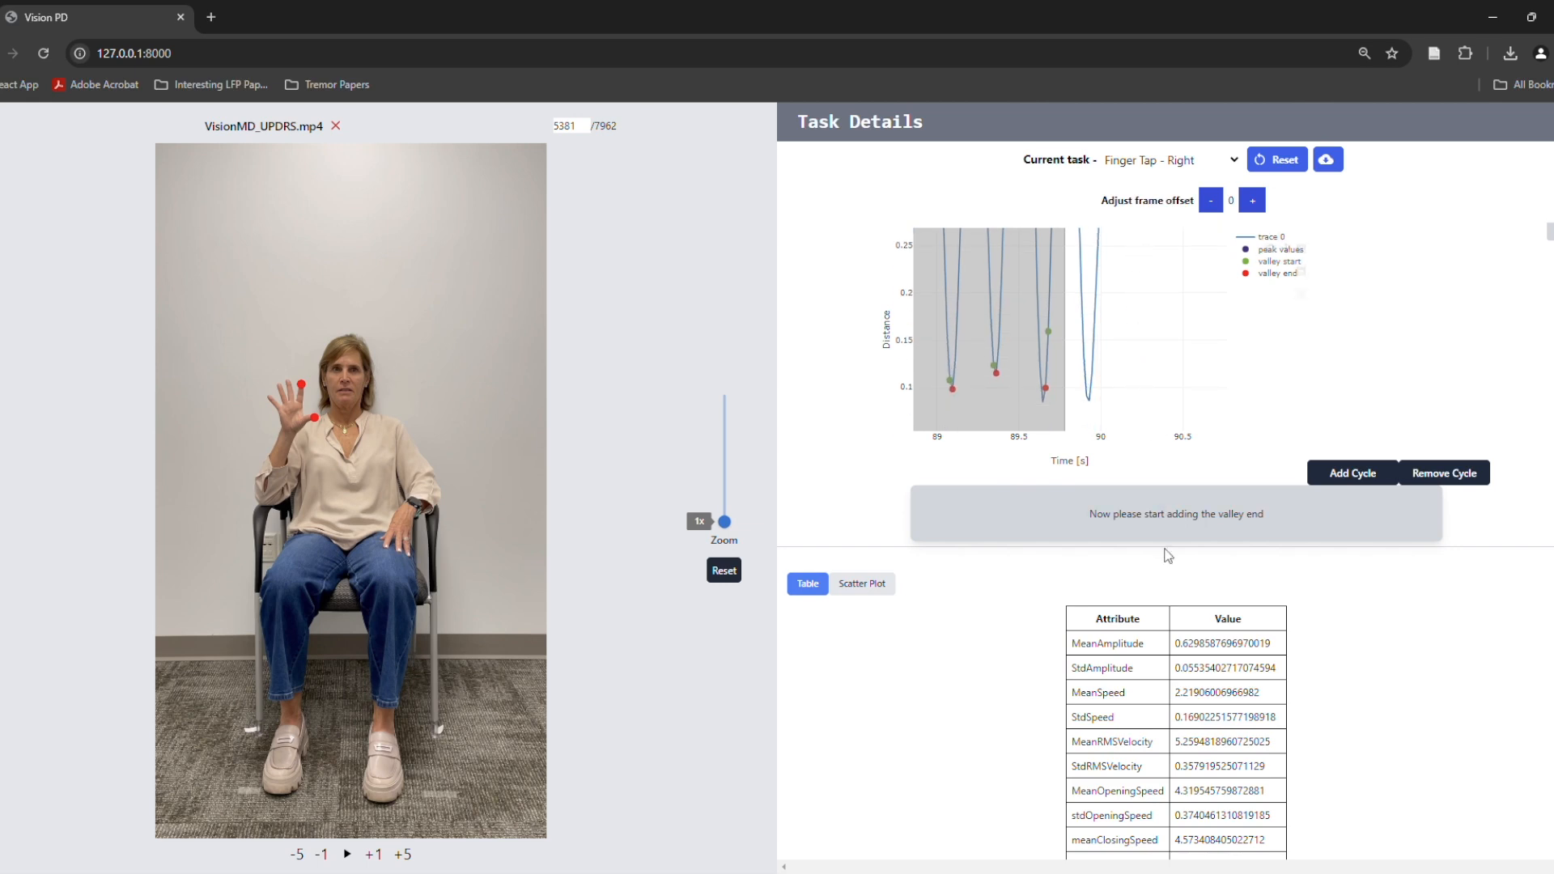
left_click(1089, 397)
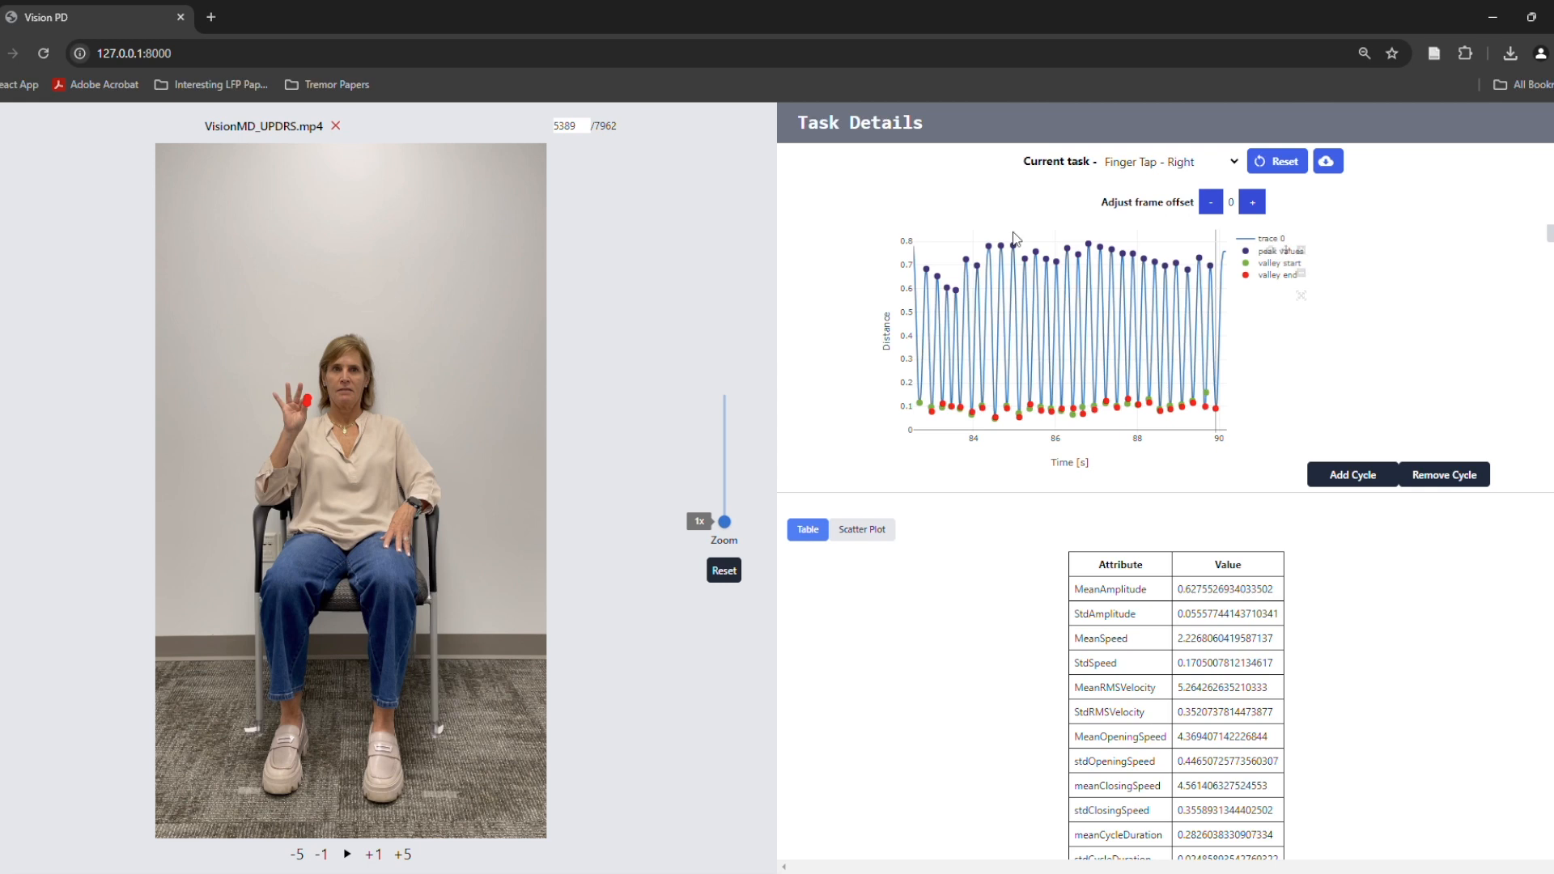
Download the Finger Tap - Right analysis data and save a PNG snapshot of the distance plot
left_click(1338, 169)
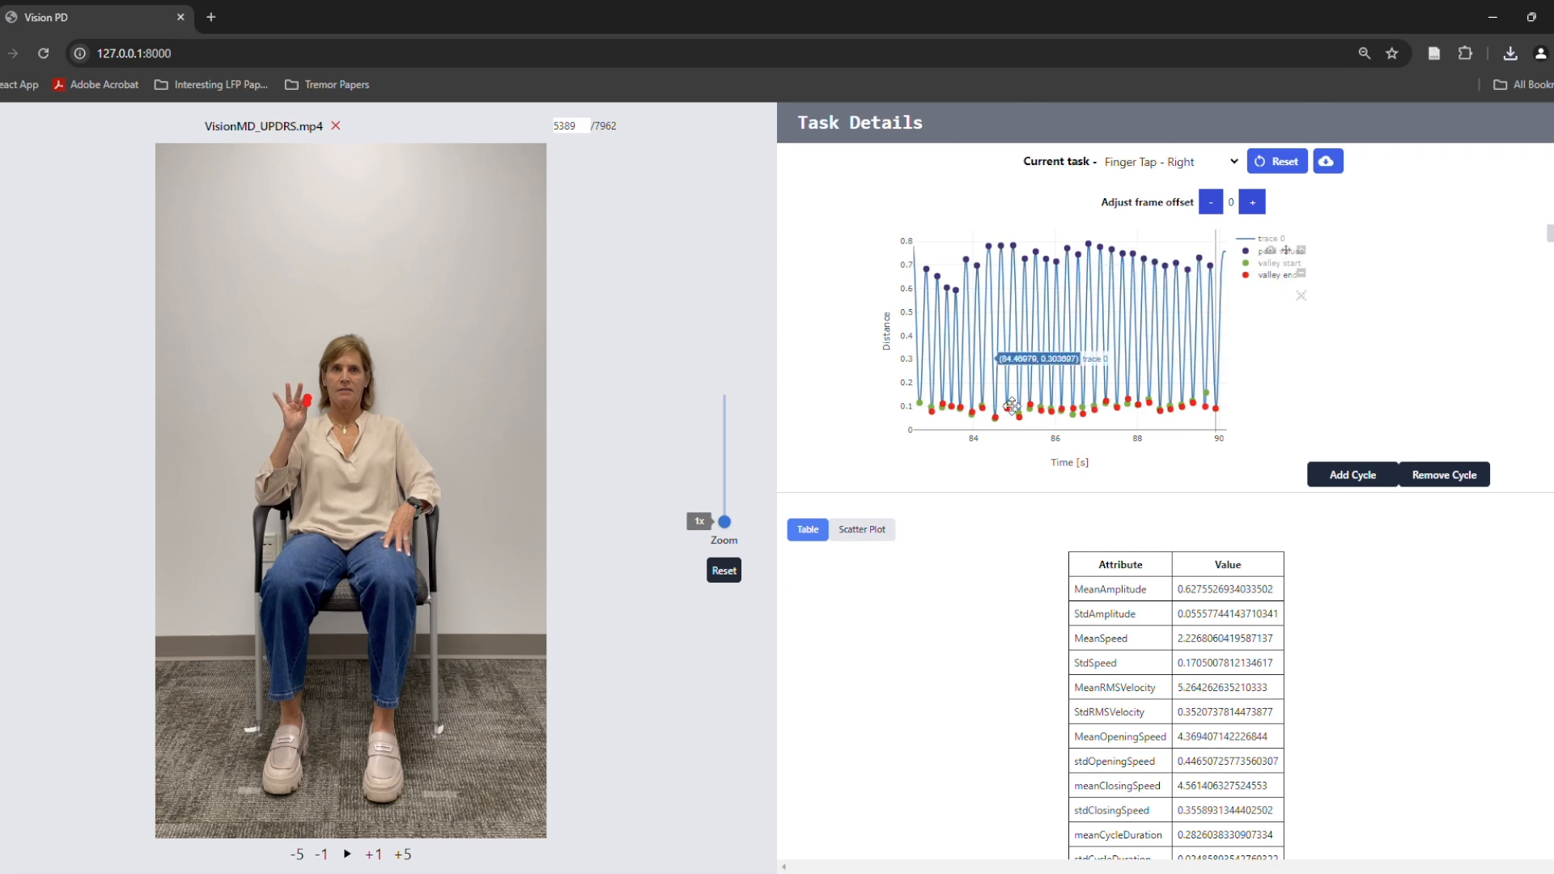
left_click(1270, 250)
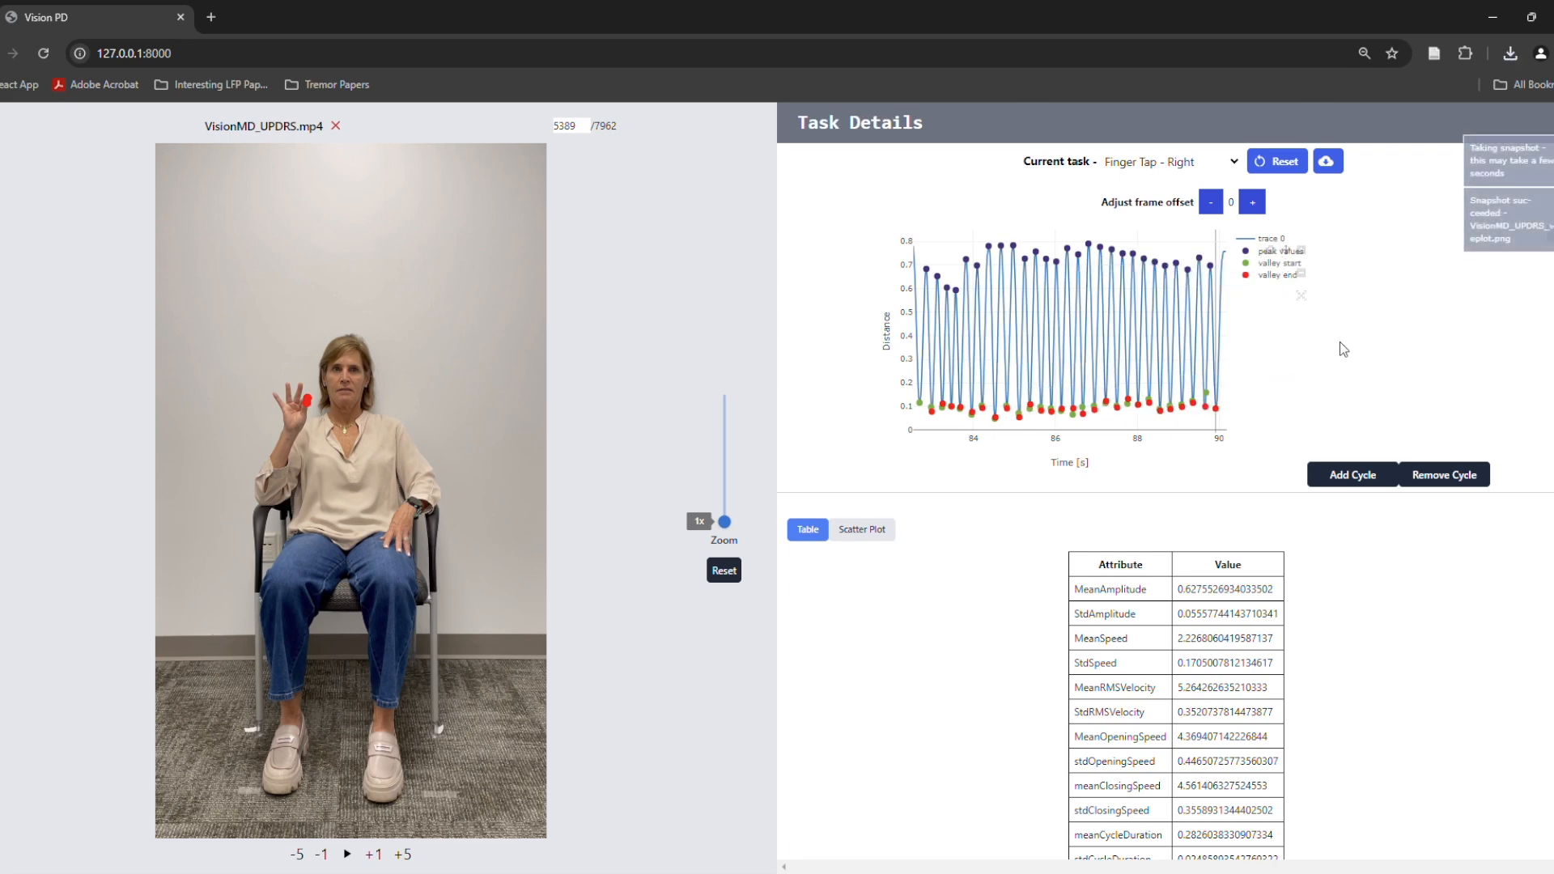
Select the contents of the attribute table and download the table as a CSV file
scroll(1262, 372, "down", 3)
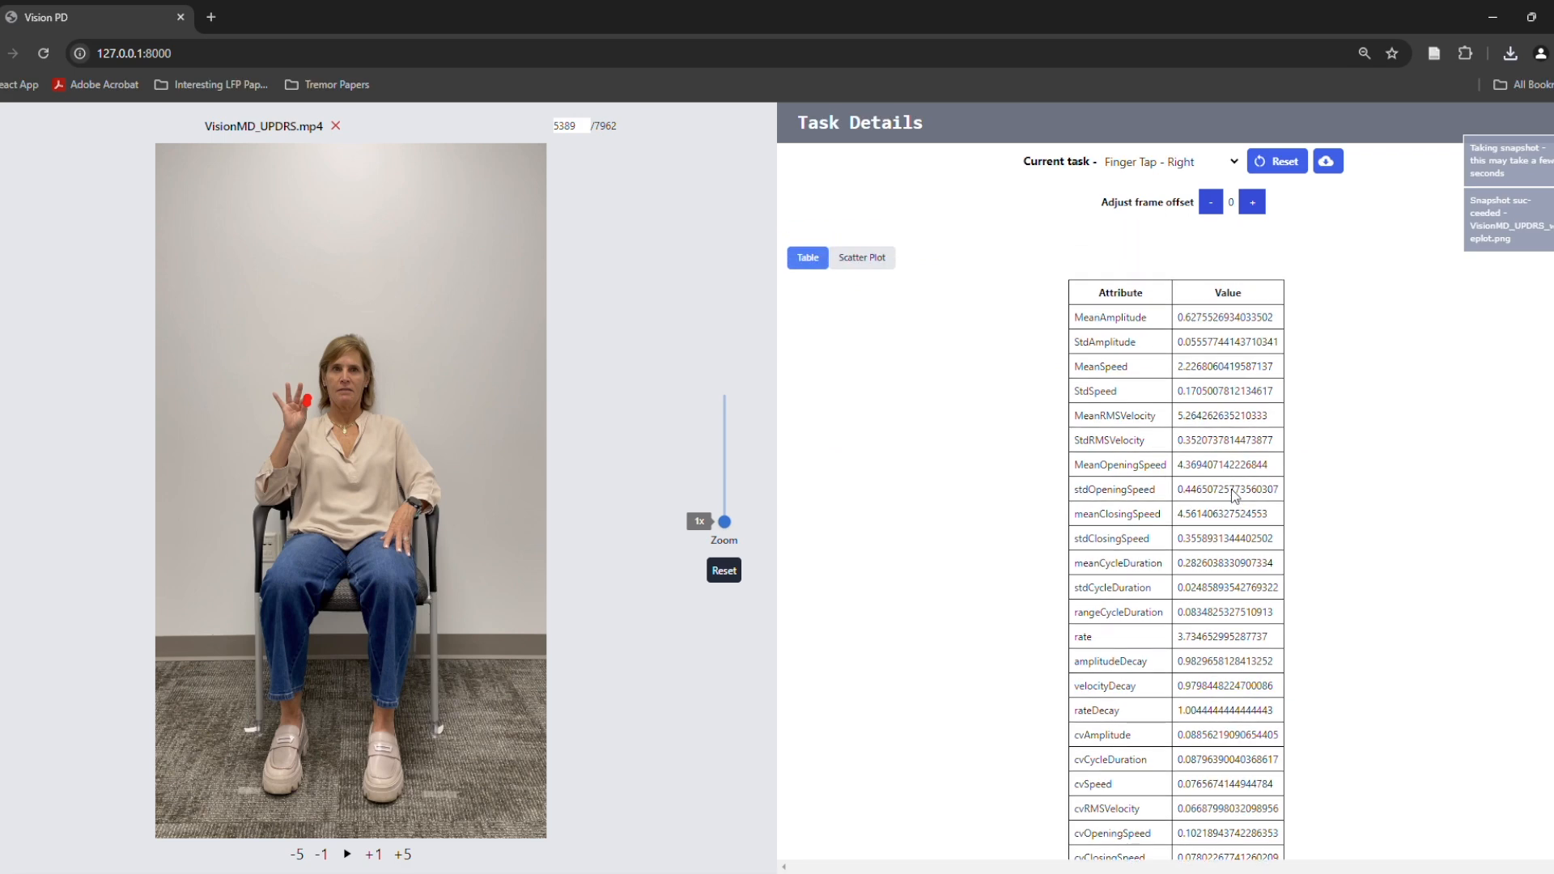
scroll(1255, 309, "down", 1)
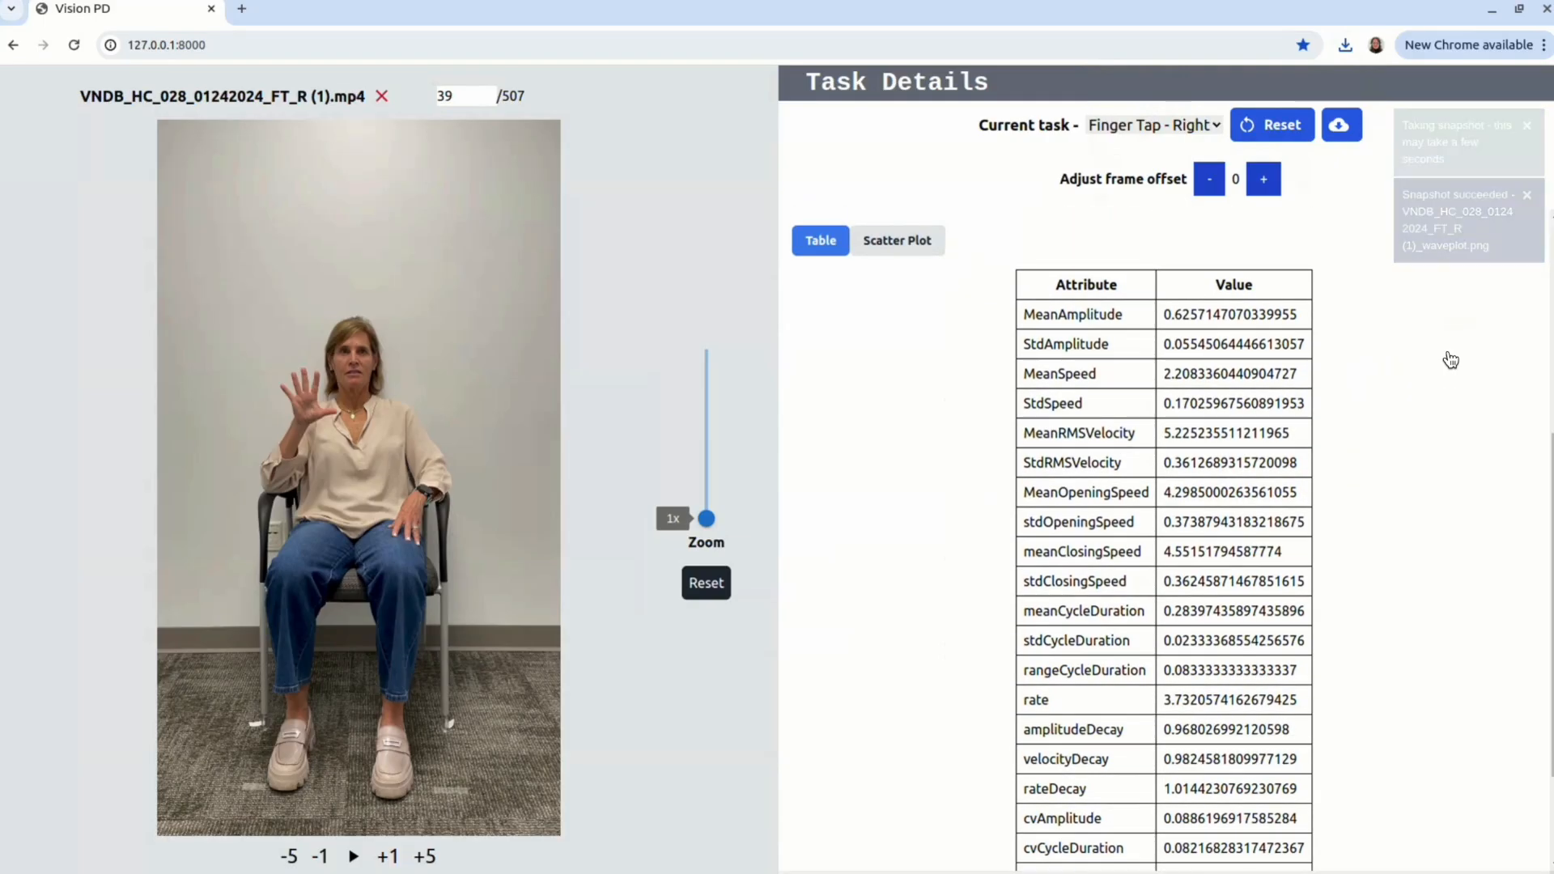
mouse_move(1023, 314)
left_mouse_down()
mouse_move(1183, 581)
mouse_move(1273, 819)
mouse_move(1263, 865)
left_mouse_up()
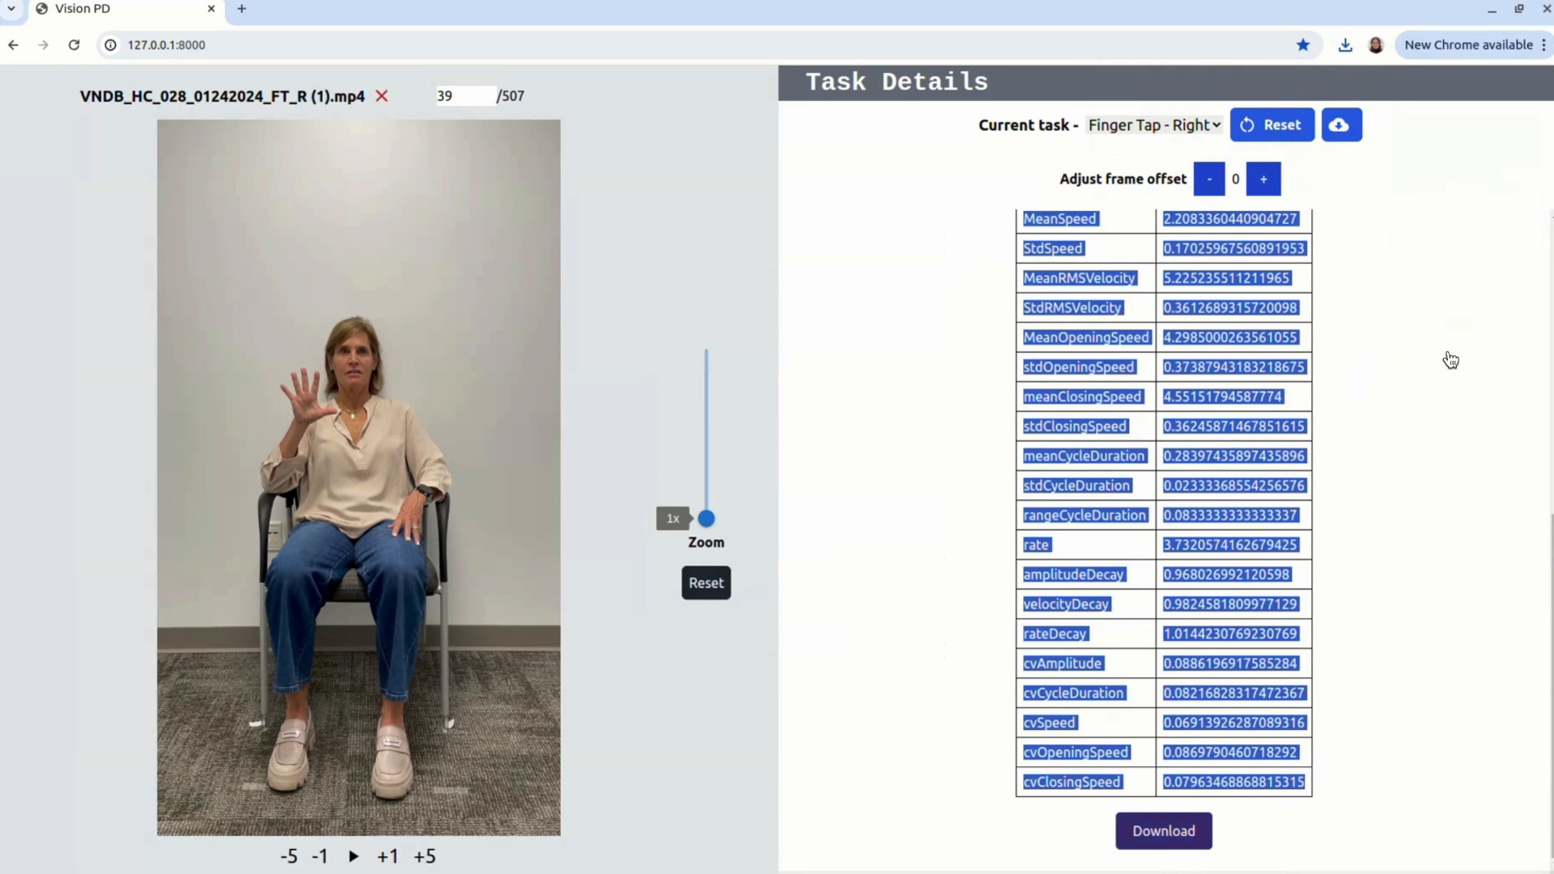
right_click(1204, 551)
left_click(1174, 569)
left_click(1160, 837)
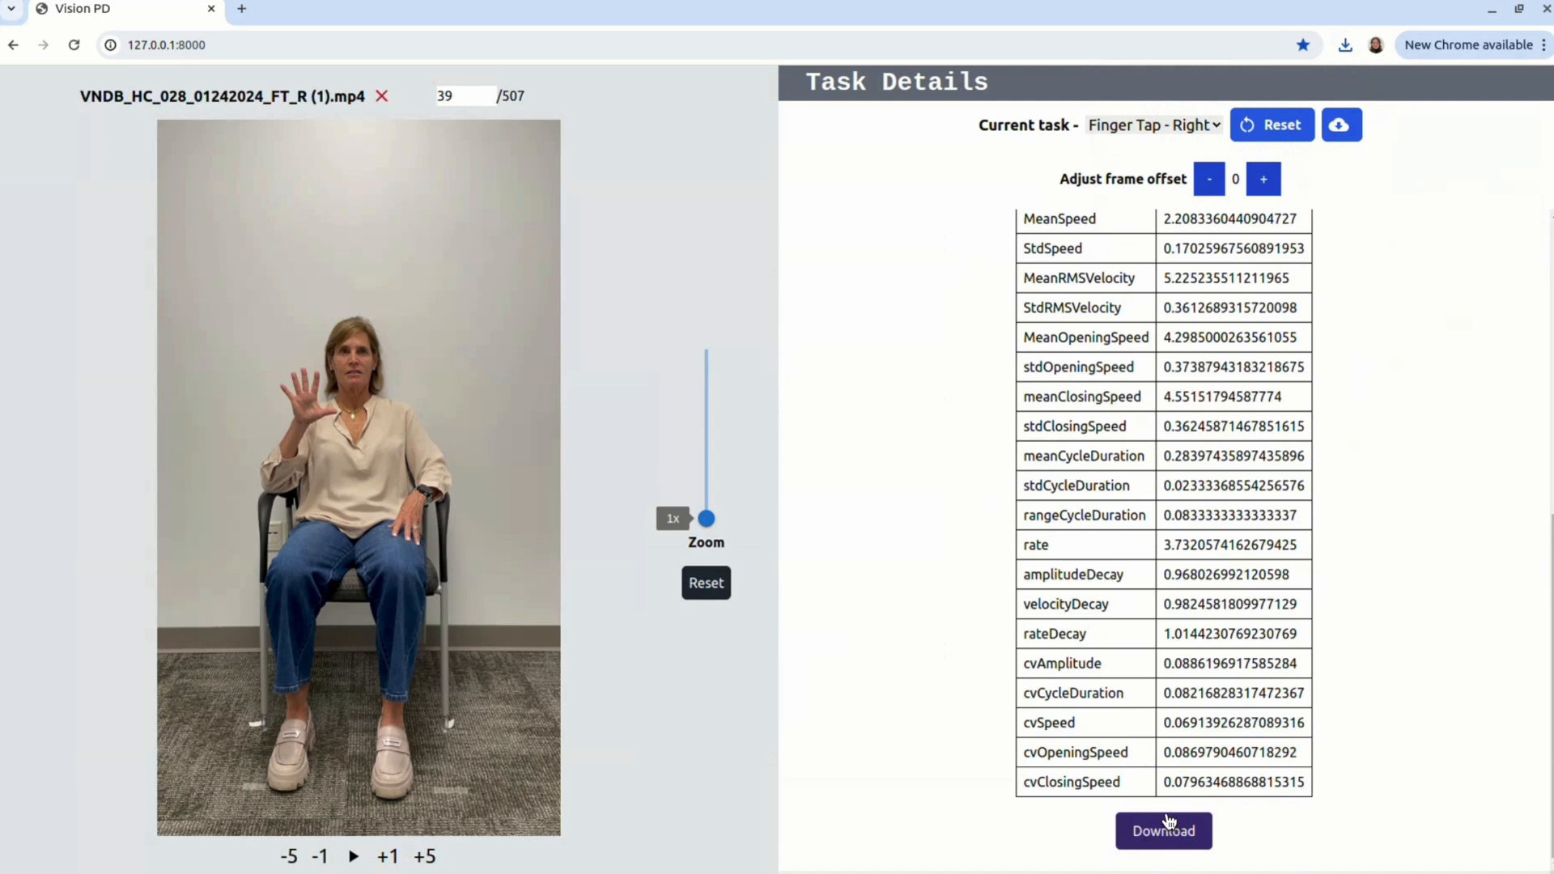
left_click(1365, 129)
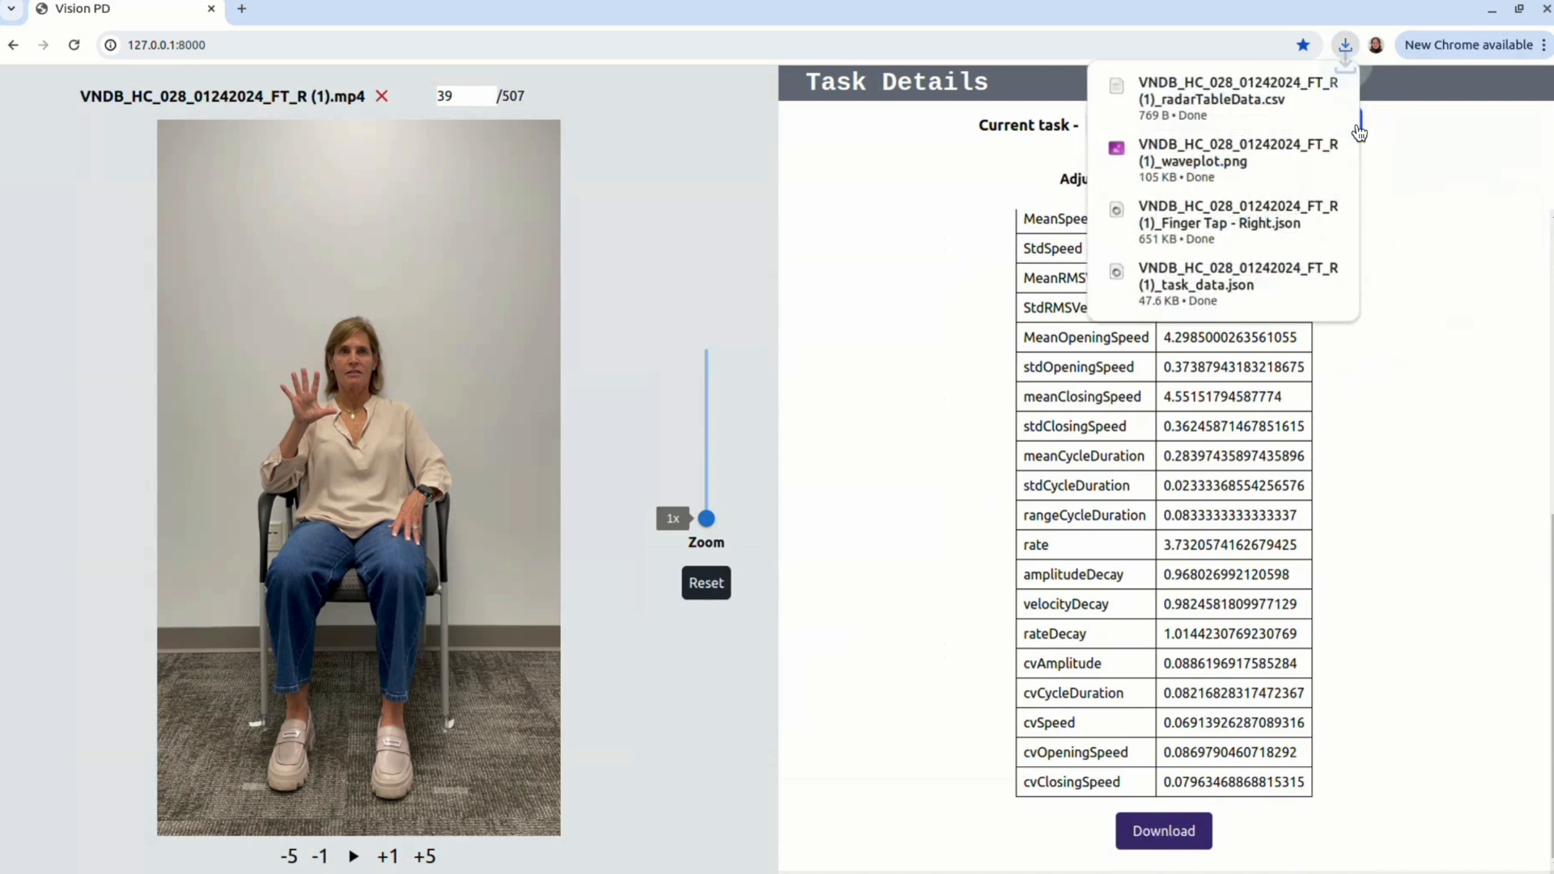